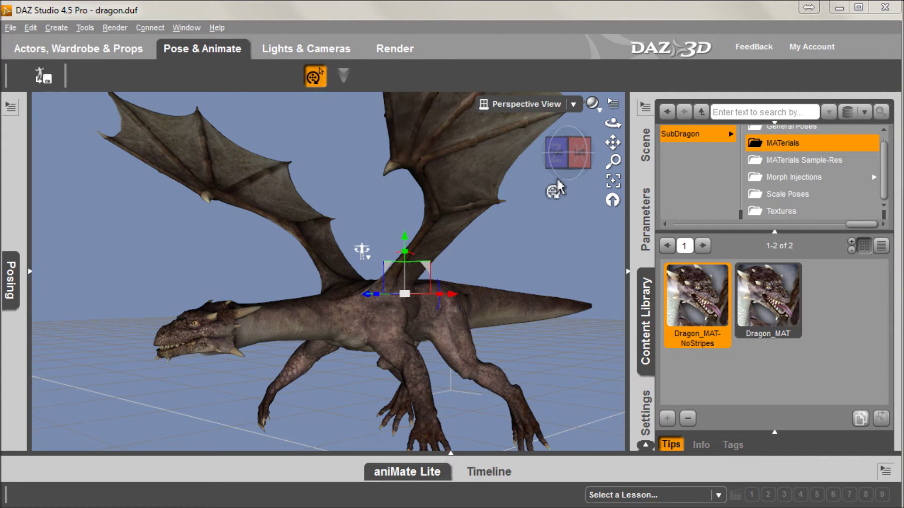
# Collapse the Content Library pane so the dragon viewport fills more of the window.
pyautogui.click(628, 271)
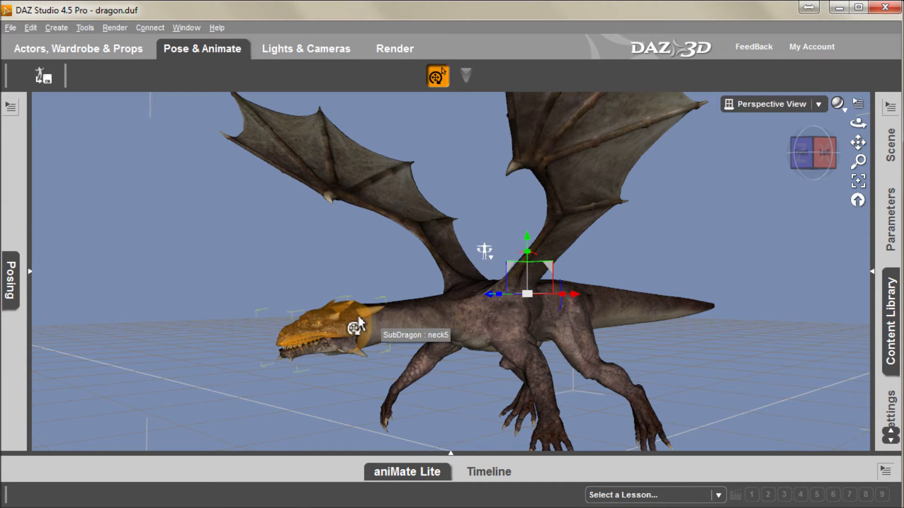
# Export the dragon over dragonoriginal.obj, confirming the overwrite and accepting the OBJ export options.
pyautogui.click(15, 27)
pyautogui.click(31, 165)
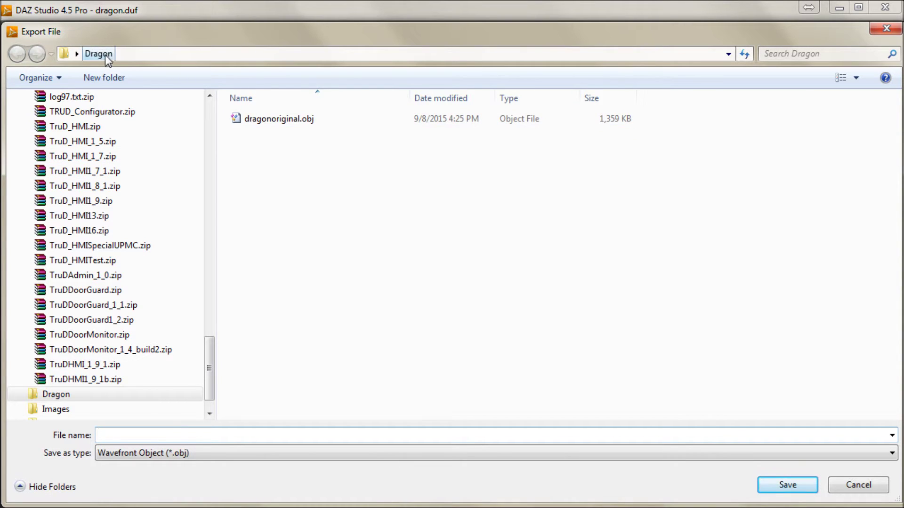
pyautogui.click(284, 120)
pyautogui.doubleClick(285, 120)
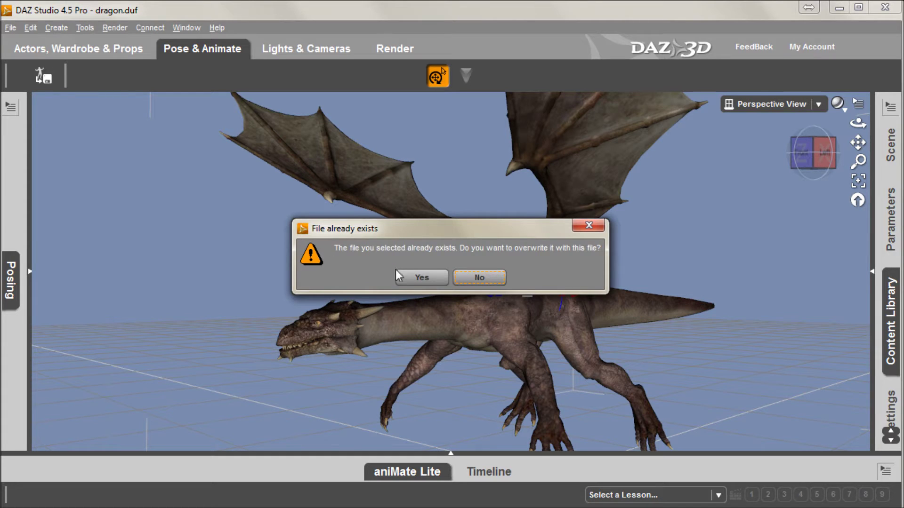
pyautogui.click(422, 279)
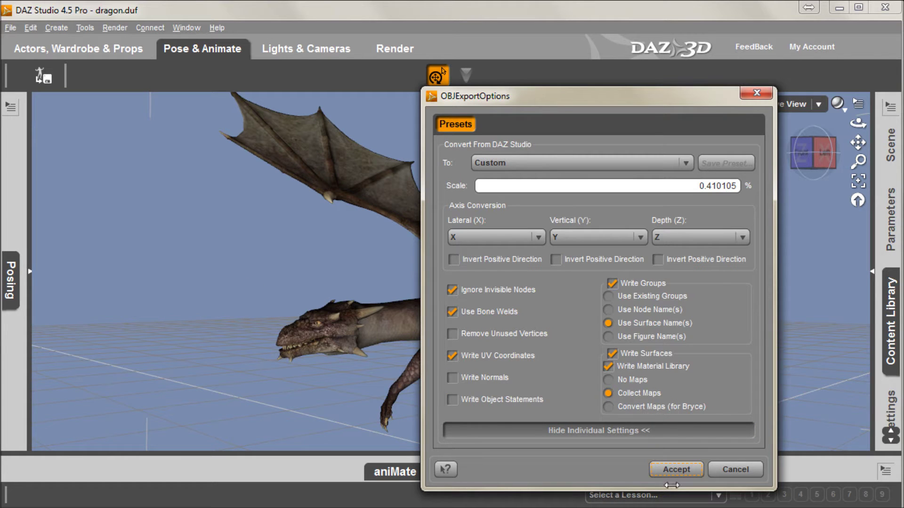
pyautogui.click(671, 469)
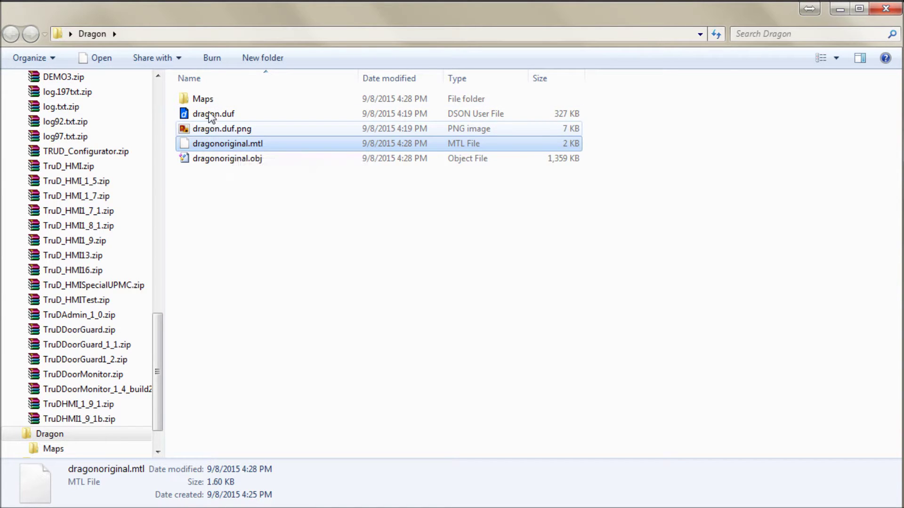
# Open the Dragon\Maps folder and inspect exported textures such as Body_Color_NoStripes.jpg.
pyautogui.click(203, 101)
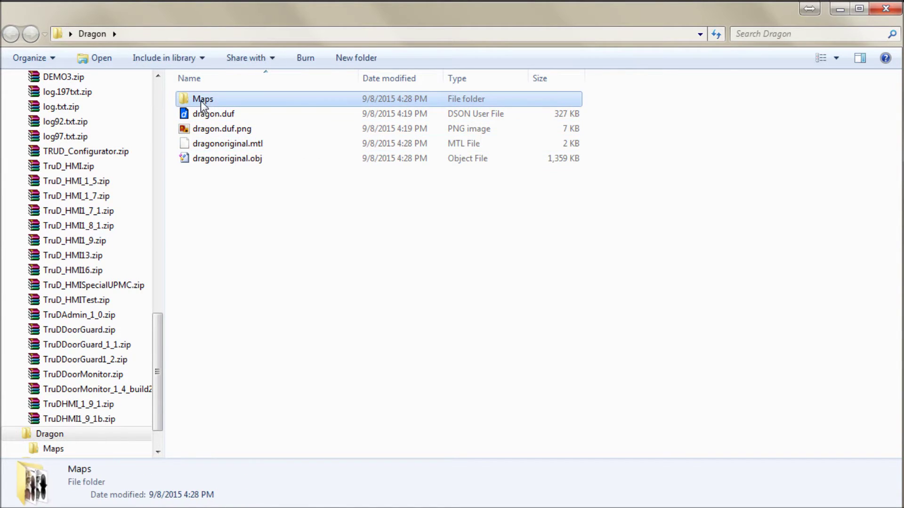
pyautogui.doubleClick(203, 101)
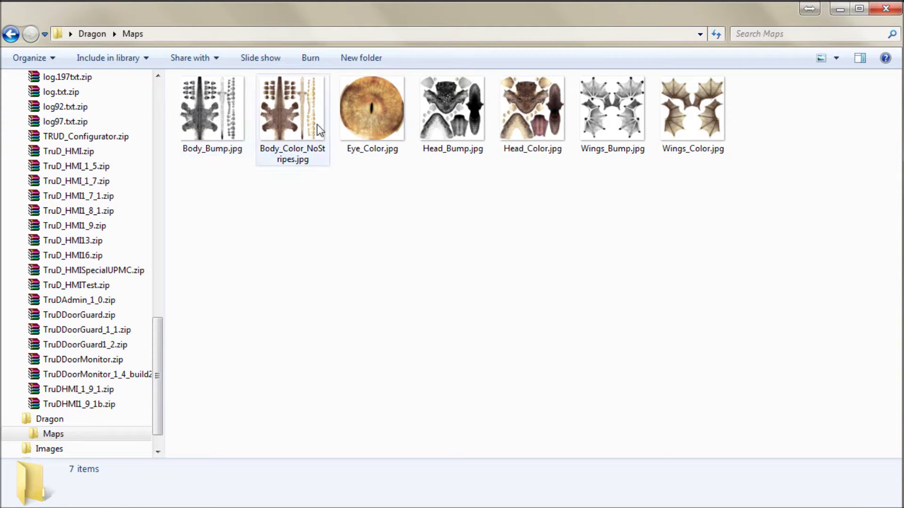
pyautogui.click(273, 100)
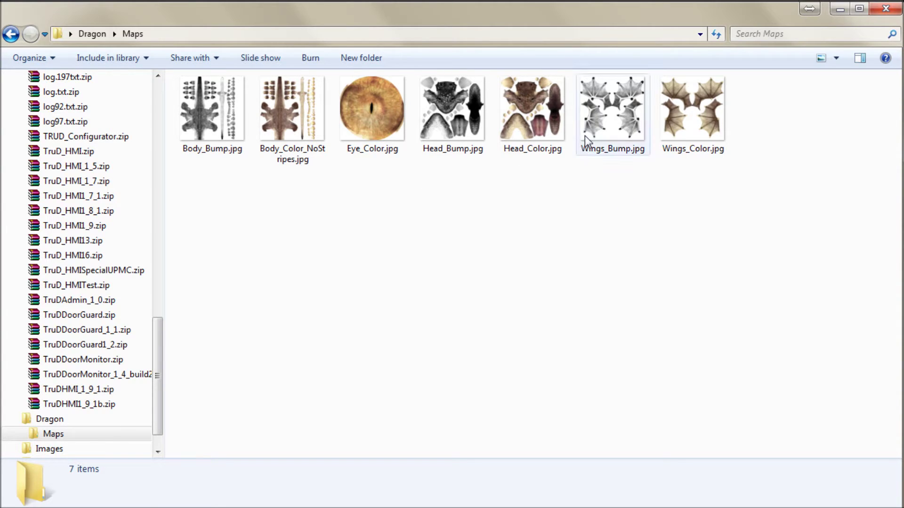
pyautogui.moveTo(483, 127)
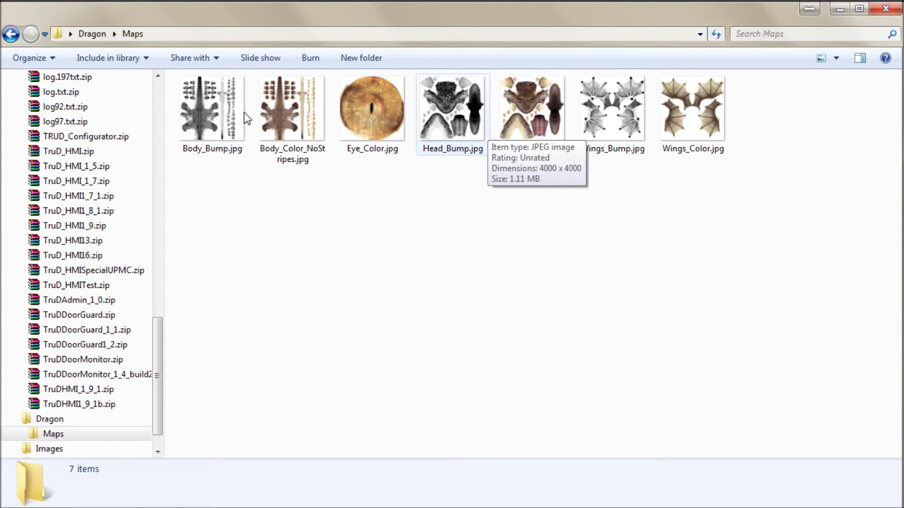
pyautogui.moveTo(265, 143)
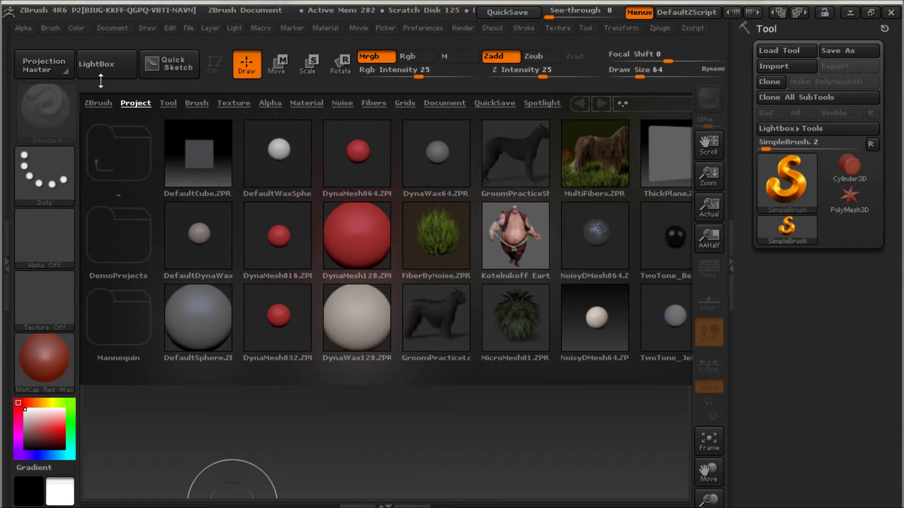
# Close LightBox and import Desktop > Dragon > dragonoriginal.obj as the active tool.
pyautogui.click(101, 64)
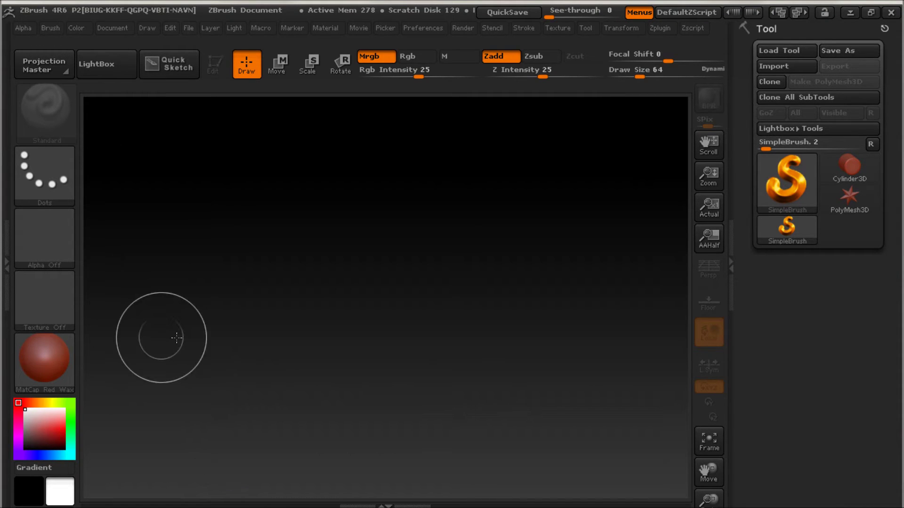
pyautogui.click(782, 69)
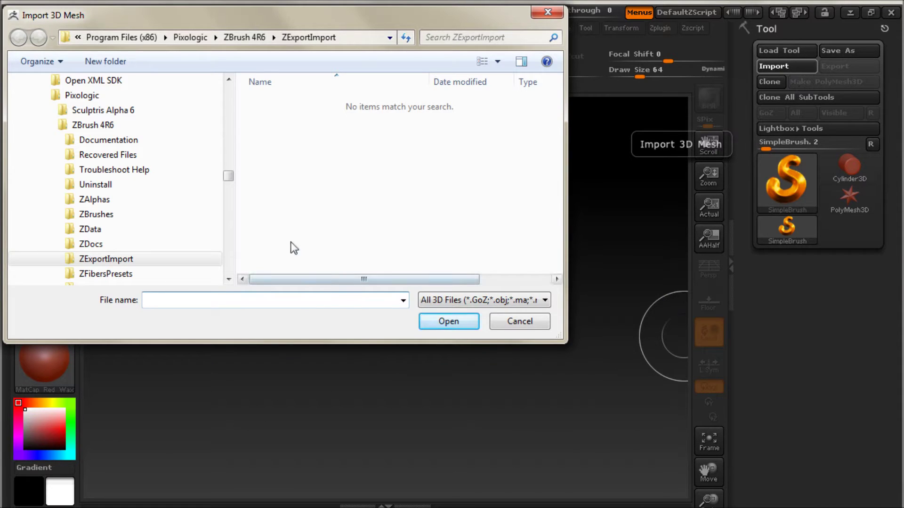
pyautogui.moveTo(230, 179); pyautogui.dragTo(211, 87)
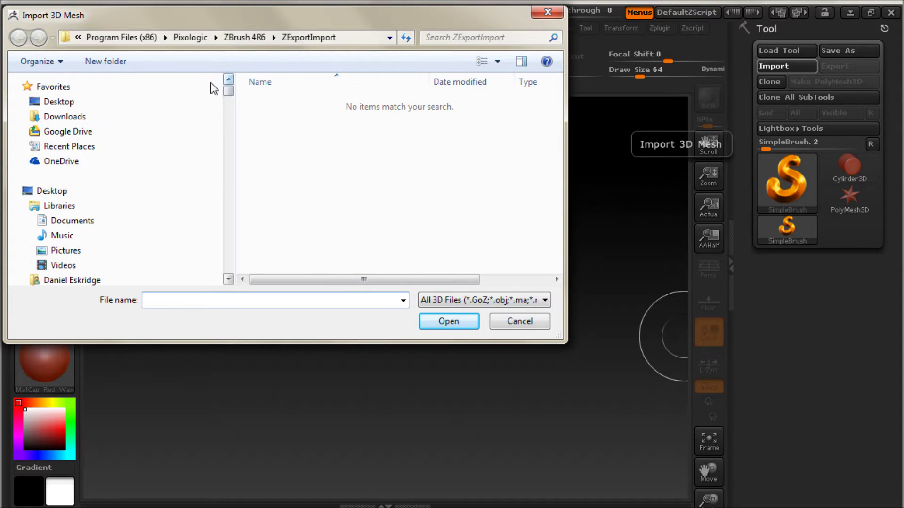
pyautogui.click(59, 102)
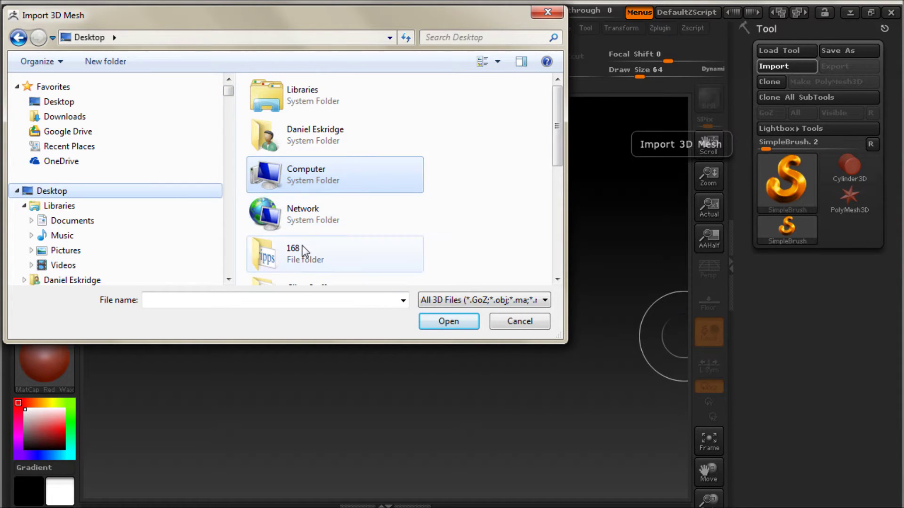
pyautogui.scroll(-5, 308, 256)
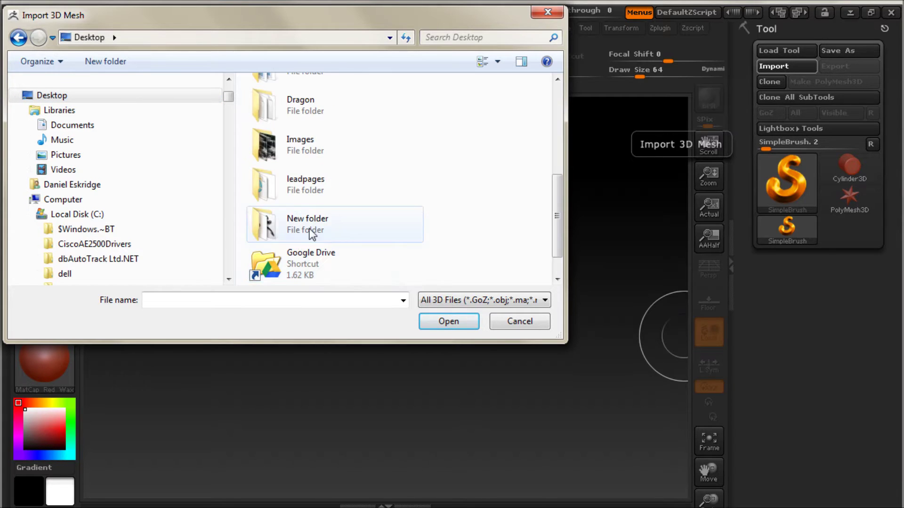
pyautogui.doubleClick(299, 97)
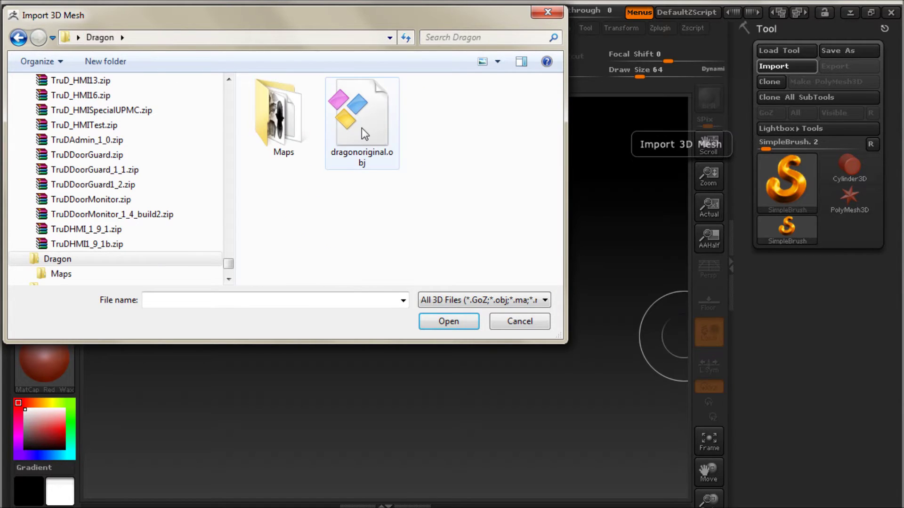
pyautogui.click(361, 128)
pyautogui.doubleClick(362, 128)
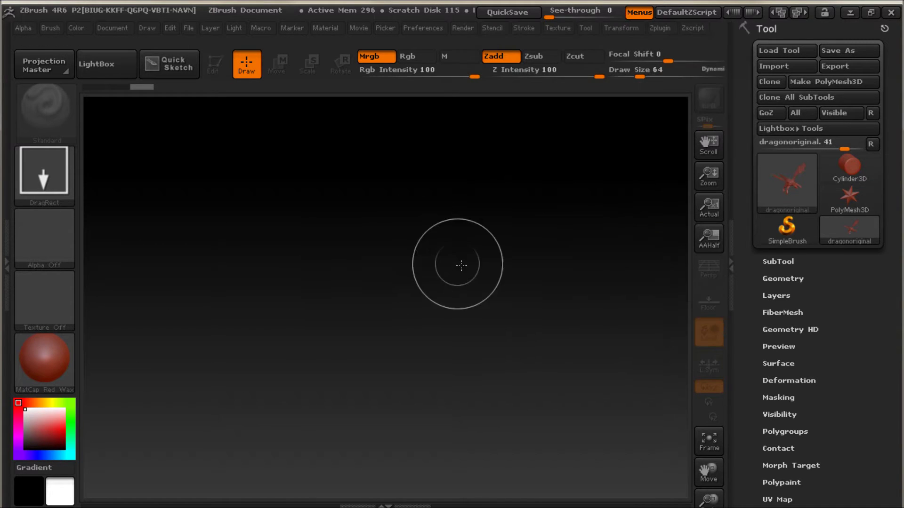
# Draw dragonoriginal on the canvas in Edit mode, turn it to a side view, and expand Tool > Polypaint.
pyautogui.moveTo(391, 284)
pyautogui.mouseDown()
pyautogui.moveTo(416, 322)
pyautogui.moveTo(398, 372)
pyautogui.mouseUp()
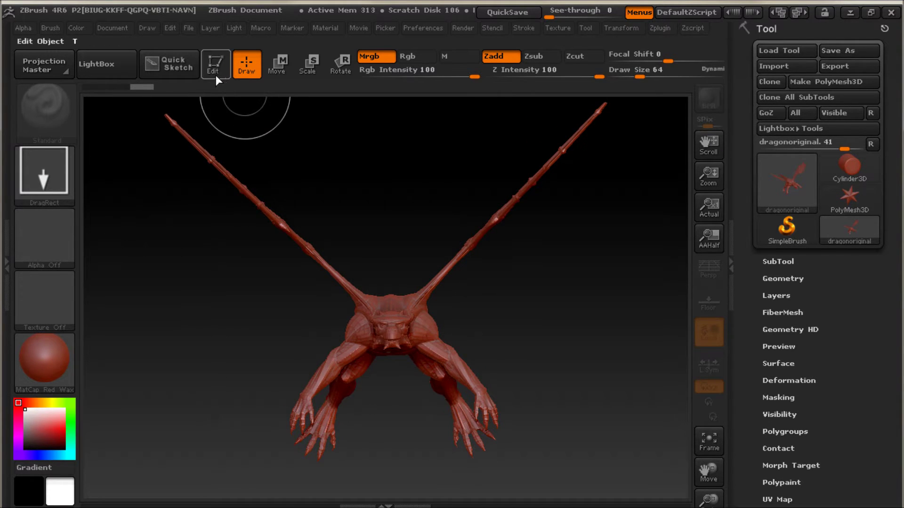
pyautogui.click(210, 69)
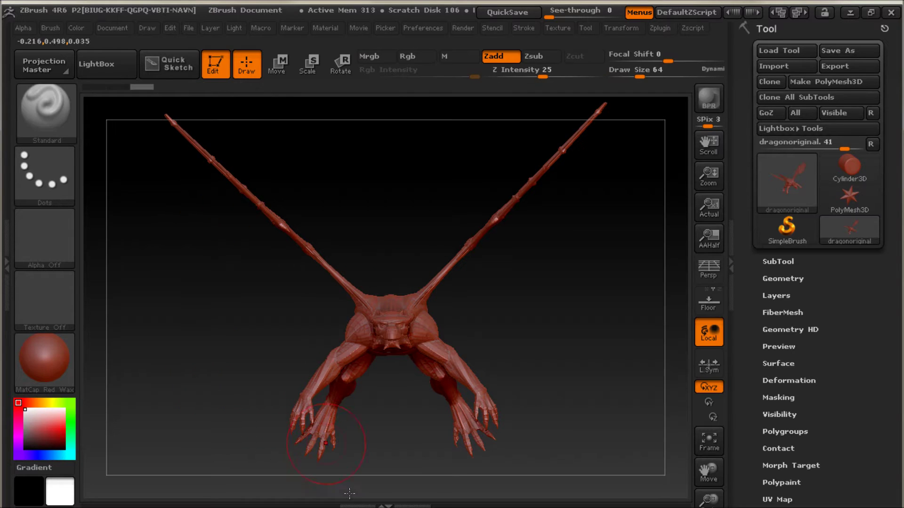
pyautogui.moveTo(568, 349); pyautogui.dragTo(513, 355)
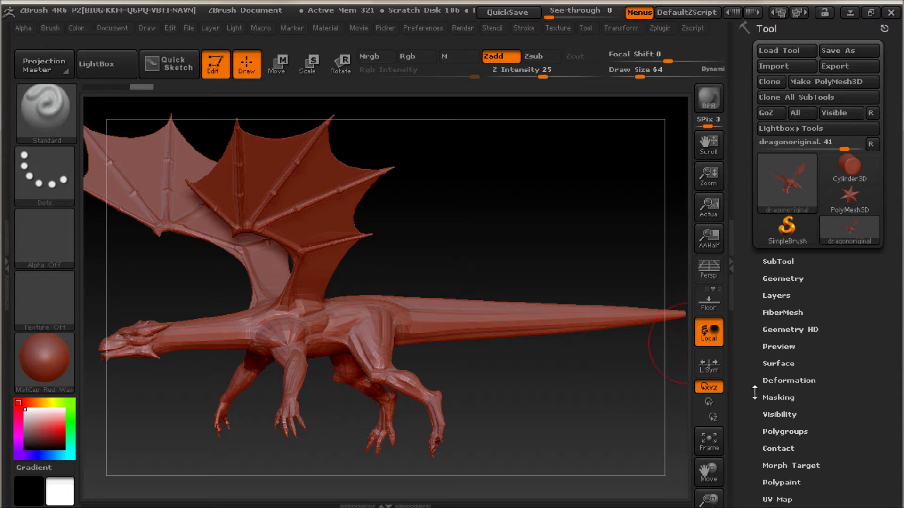
pyautogui.moveTo(747, 446); pyautogui.dragTo(747, 345)
pyautogui.click(781, 382)
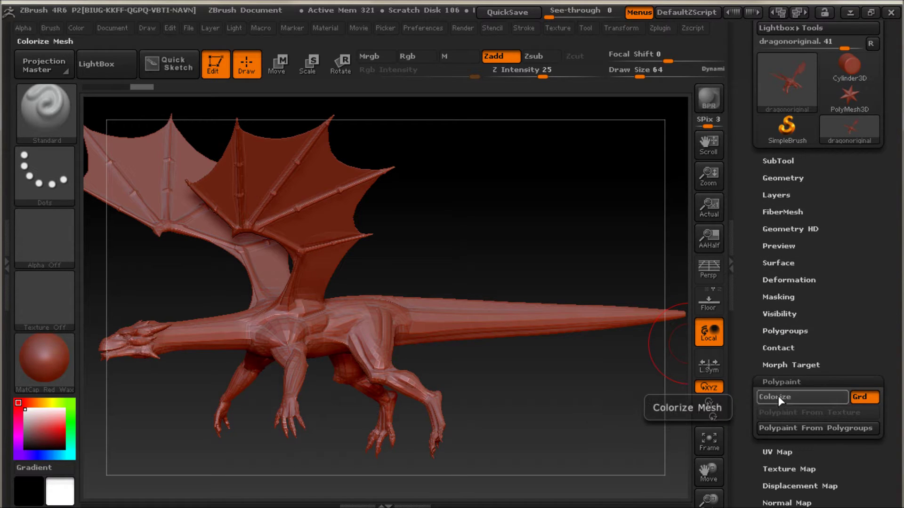
# Turn on Polypaint Colorize and switch the dragon's material to BasicMaterial.
pyautogui.click(778, 396)
pyautogui.moveTo(750, 475); pyautogui.dragTo(751, 396)
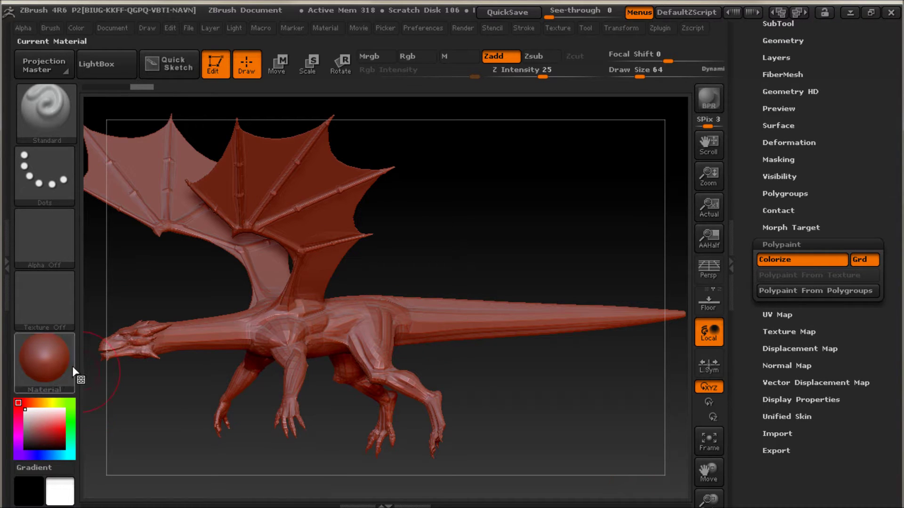
pyautogui.click(41, 366)
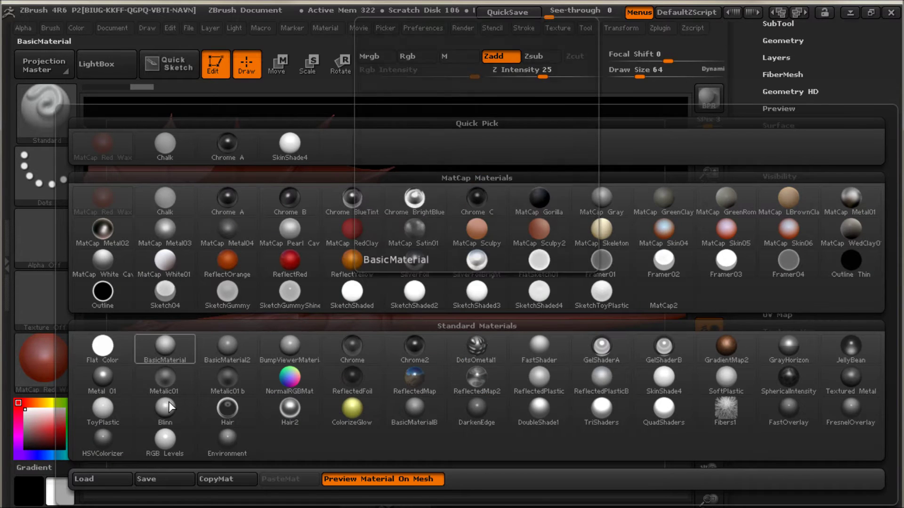
pyautogui.click(164, 349)
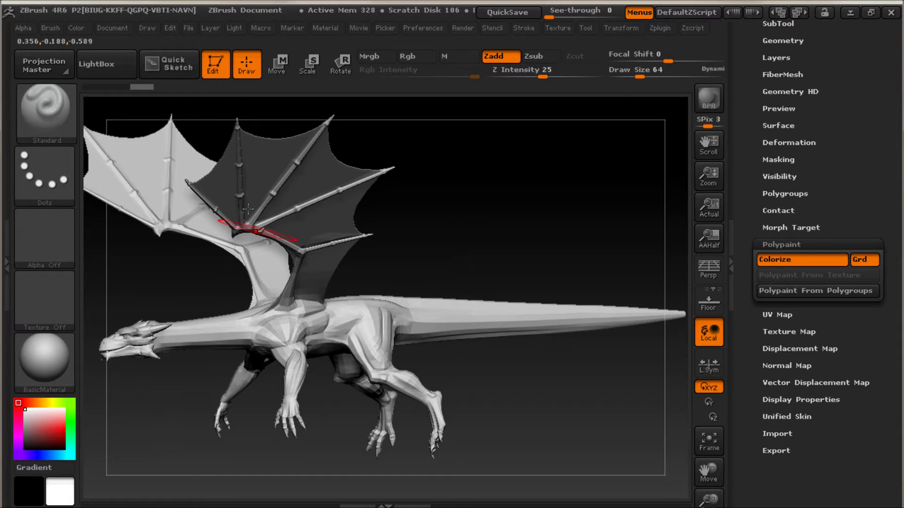
# Set Draw Size to 19, turn off Zadd and turn on Rgb for colour-only strokes.
pyautogui.click(639, 74)
pyautogui.moveTo(639, 75); pyautogui.dragTo(627, 74)
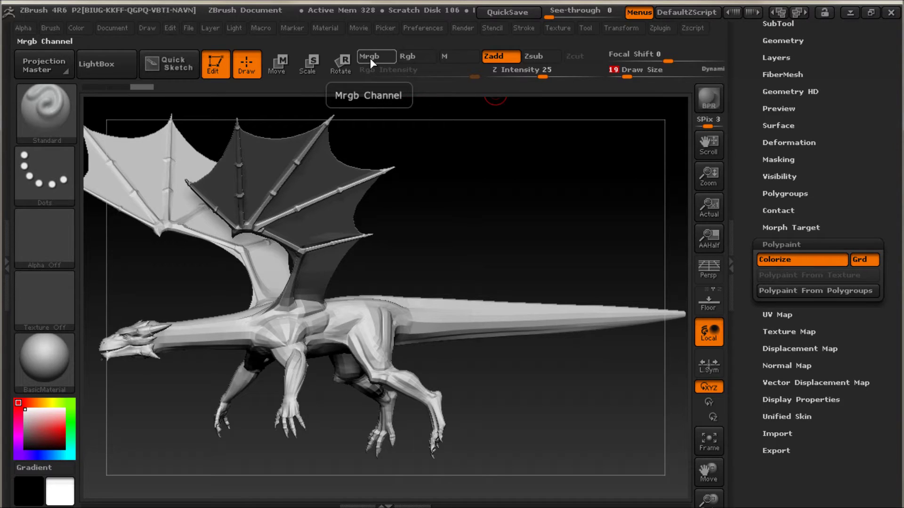
pyautogui.click(493, 56)
pyautogui.click(408, 57)
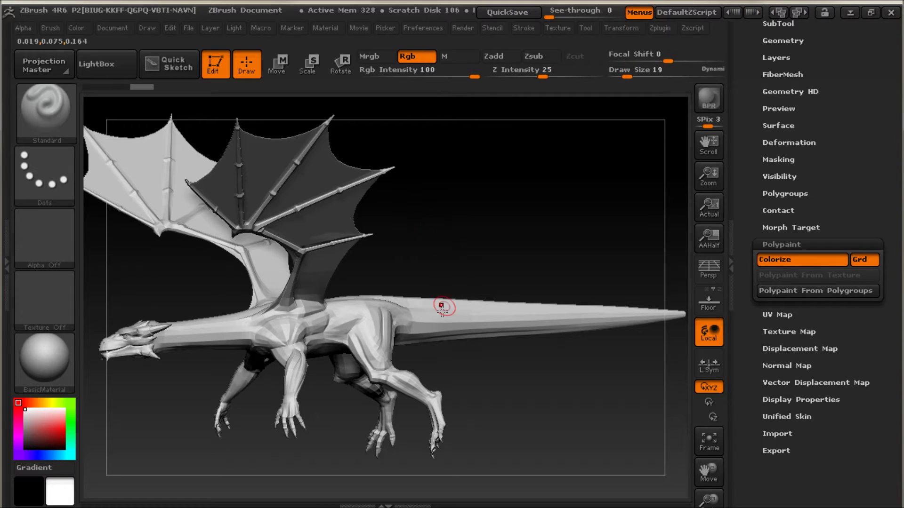
# Paint dark red polypaint stripes along the tail, hind thigh and foreleg up to the chest.
pyautogui.moveTo(34, 433); pyautogui.dragTo(51, 433)
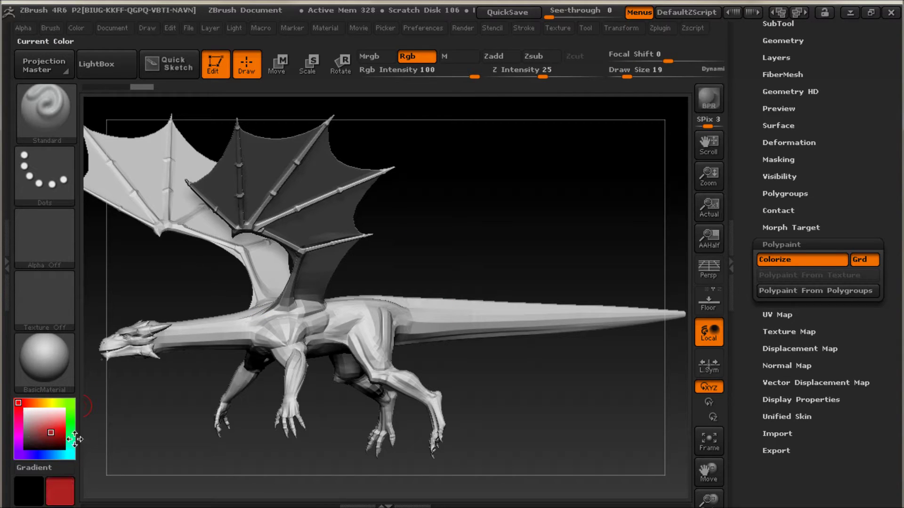
pyautogui.moveTo(425, 309)
pyautogui.mouseDown()
pyautogui.moveTo(441, 326)
pyautogui.moveTo(502, 303)
pyautogui.moveTo(541, 328)
pyautogui.moveTo(582, 303)
pyautogui.moveTo(609, 322)
pyautogui.moveTo(565, 327)
pyautogui.mouseUp()
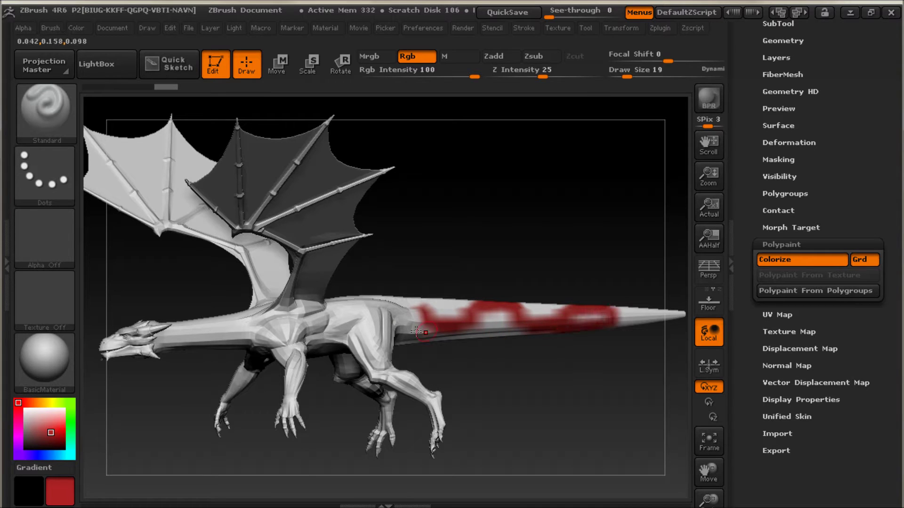
pyautogui.moveTo(389, 322)
pyautogui.mouseDown()
pyautogui.moveTo(371, 316)
pyautogui.moveTo(356, 346)
pyautogui.moveTo(383, 365)
pyautogui.mouseUp()
pyautogui.moveTo(306, 460)
pyautogui.mouseDown()
pyautogui.moveTo(386, 459)
pyautogui.moveTo(312, 448)
pyautogui.mouseUp()
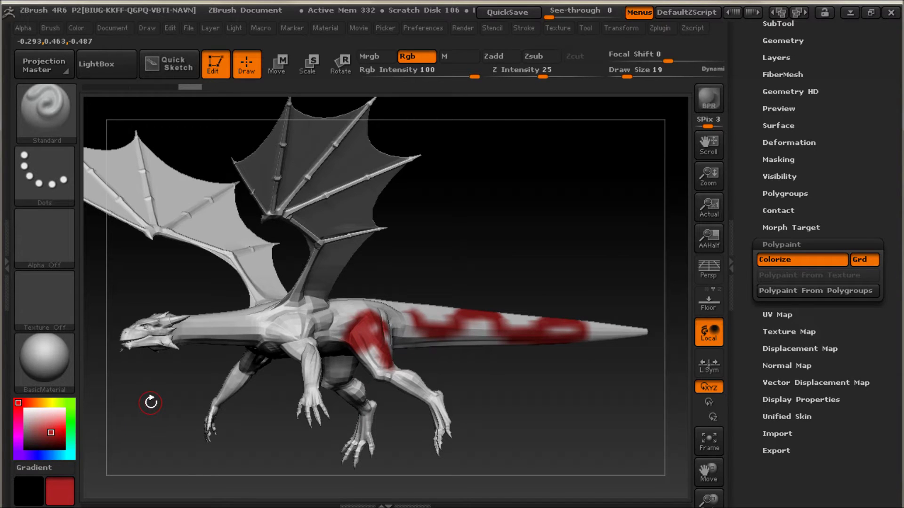
pyautogui.moveTo(282, 409); pyautogui.dragTo(320, 408)
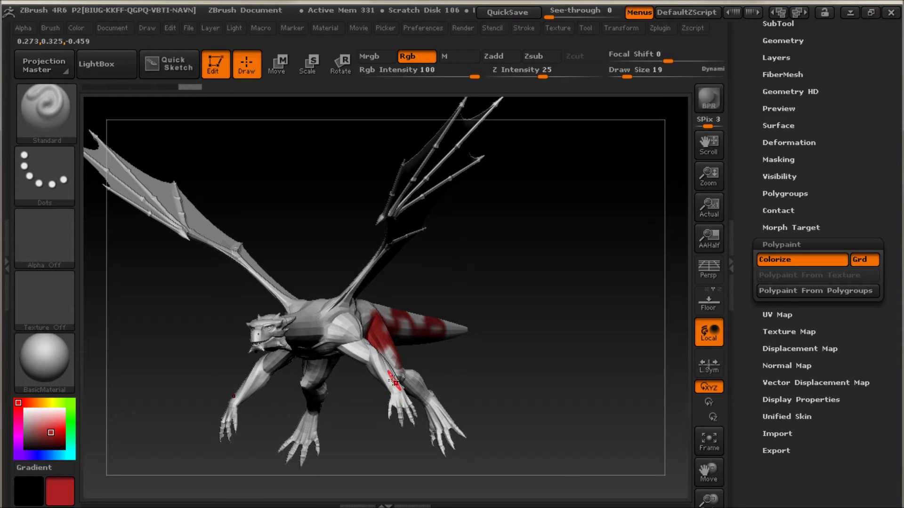
pyautogui.moveTo(393, 380)
pyautogui.mouseDown()
pyautogui.moveTo(339, 330)
pyautogui.moveTo(364, 324)
pyautogui.moveTo(328, 337)
pyautogui.mouseUp()
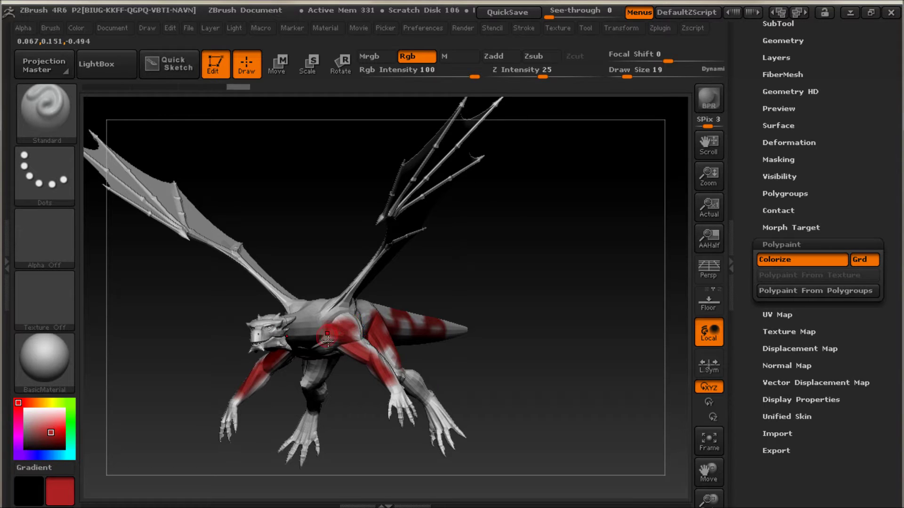
pyautogui.moveTo(353, 405); pyautogui.dragTo(377, 355)
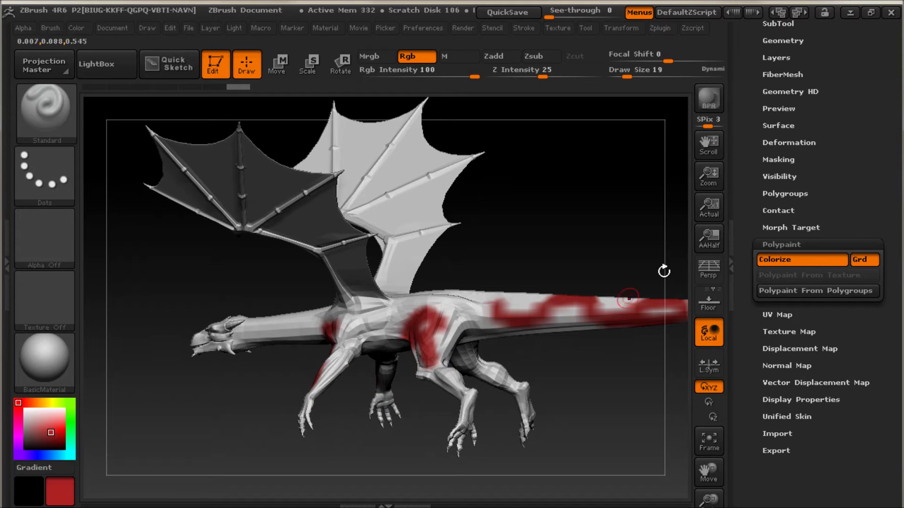
pyautogui.moveTo(709, 177); pyautogui.dragTo(709, 281)
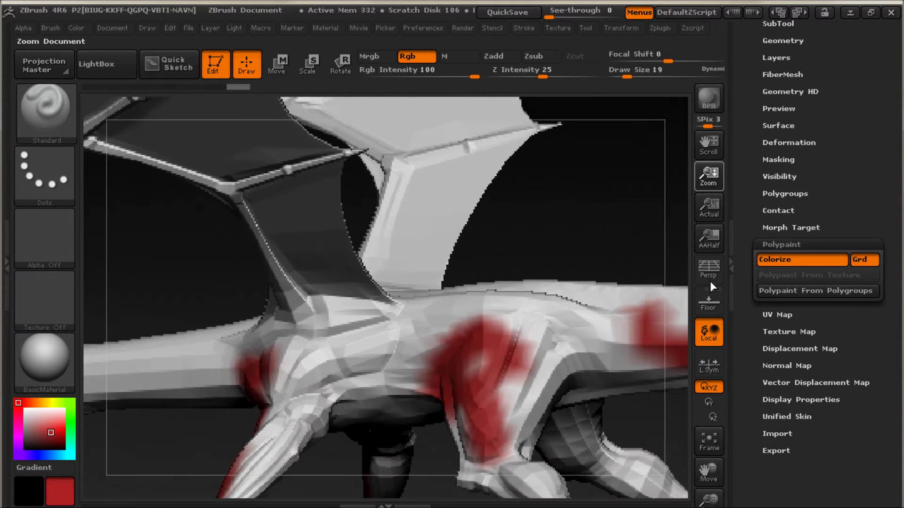
# Add finer red strokes across the flank and hip with Draw Size lowered to 4.
pyautogui.moveTo(505, 345)
pyautogui.mouseDown()
pyautogui.moveTo(530, 382)
pyautogui.moveTo(524, 400)
pyautogui.moveTo(551, 344)
pyautogui.moveTo(537, 326)
pyautogui.moveTo(395, 351)
pyautogui.mouseUp()
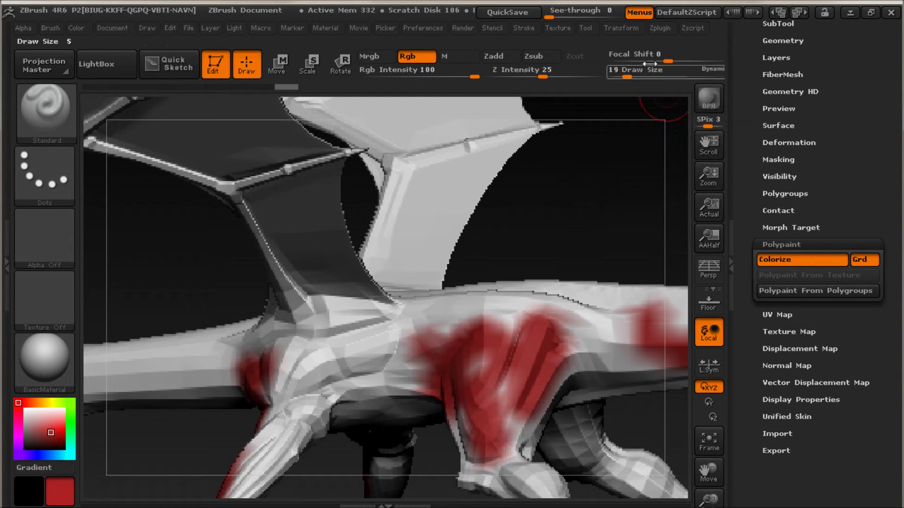
pyautogui.moveTo(627, 77)
pyautogui.mouseDown()
pyautogui.moveTo(634, 76)
pyautogui.moveTo(618, 76)
pyautogui.mouseUp()
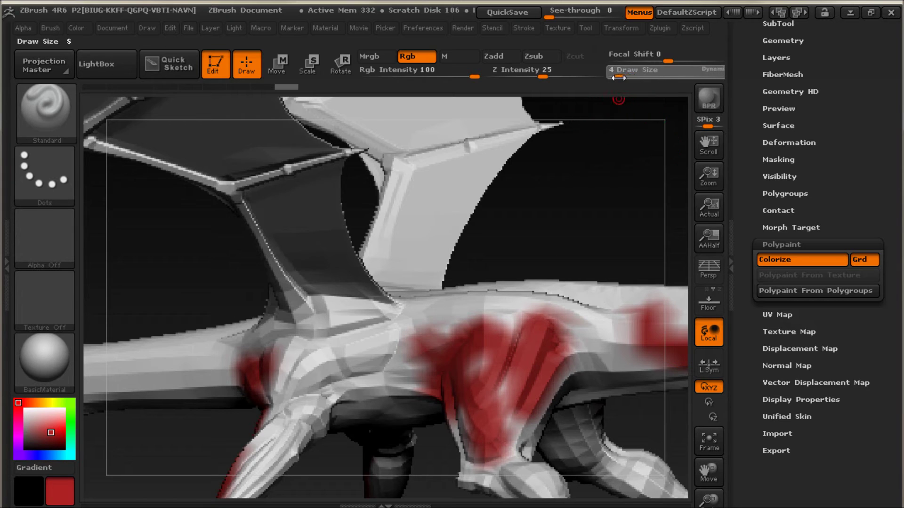
pyautogui.moveTo(419, 344)
pyautogui.mouseDown()
pyautogui.moveTo(293, 395)
pyautogui.moveTo(363, 363)
pyautogui.mouseUp()
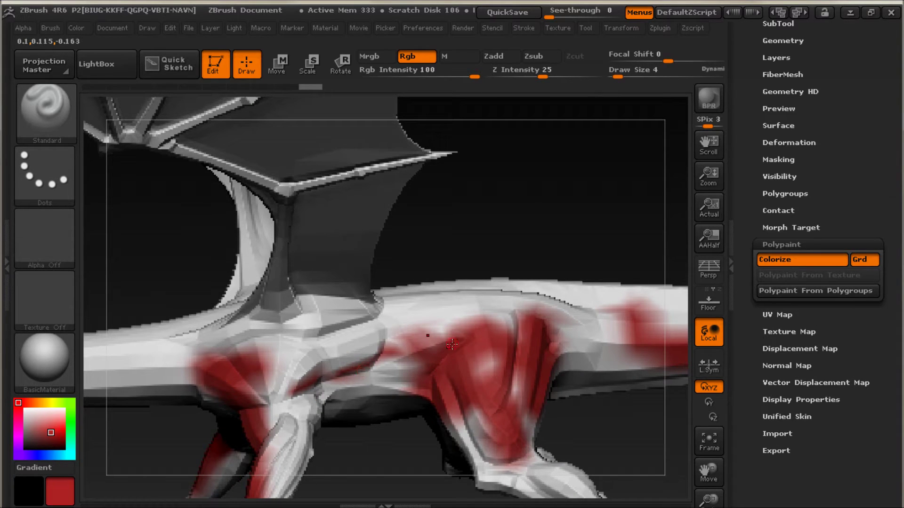
pyautogui.moveTo(577, 355)
pyautogui.mouseDown()
pyautogui.moveTo(586, 330)
pyautogui.moveTo(611, 356)
pyautogui.moveTo(594, 330)
pyautogui.moveTo(507, 314)
pyautogui.moveTo(396, 320)
pyautogui.moveTo(353, 351)
pyautogui.mouseUp()
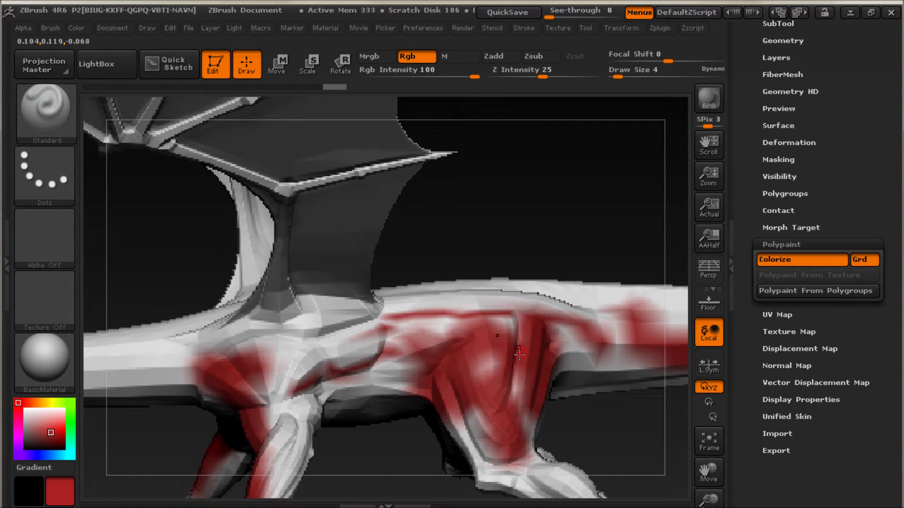
pyautogui.moveTo(579, 414); pyautogui.dragTo(654, 365)
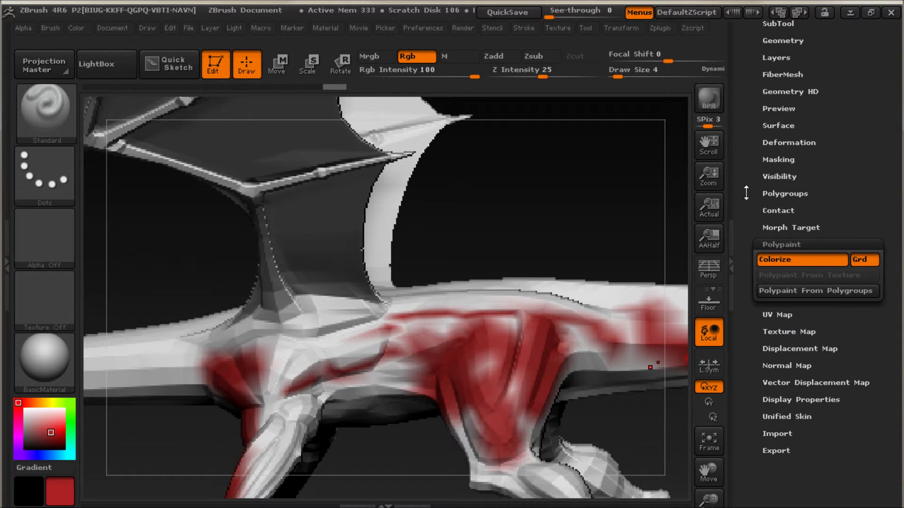
pyautogui.scroll(5, 746, 193)
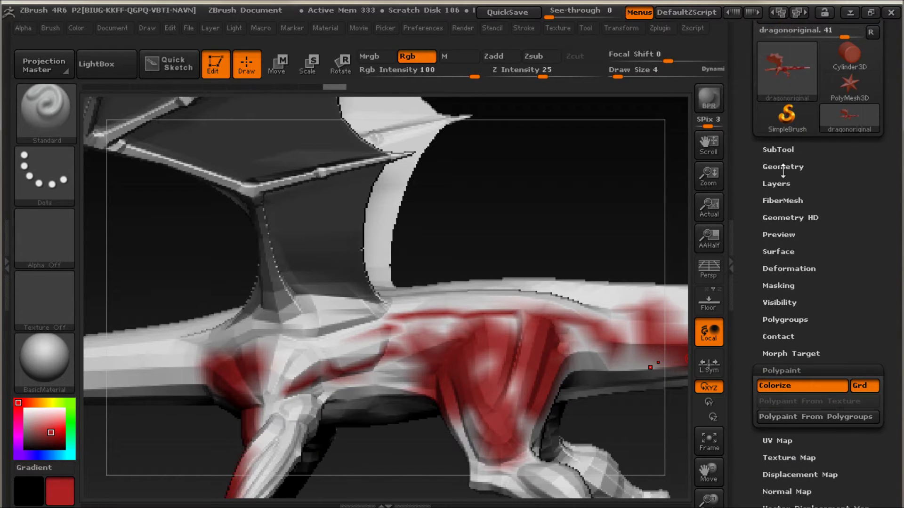
pyautogui.click(783, 167)
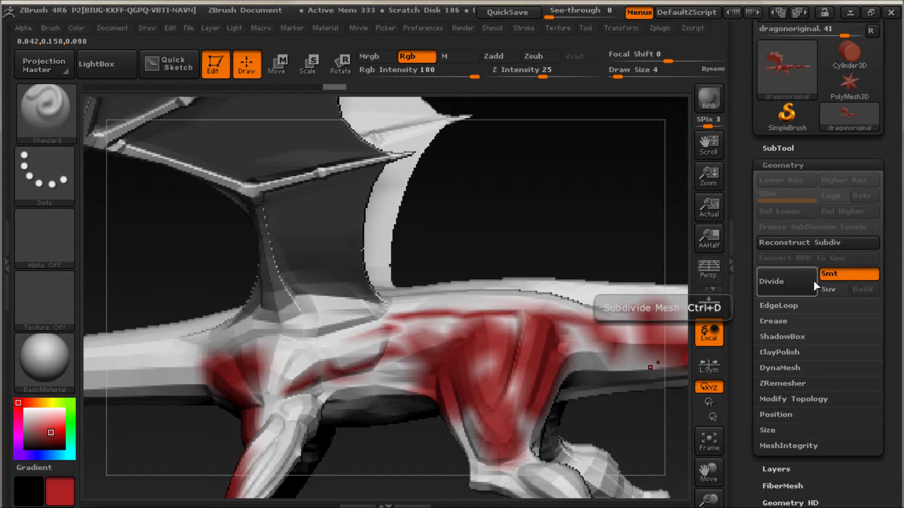
# Subdivide the dragon twice with Smt on to reach SDiv 4, then begin a red side line.
pyautogui.click(854, 273)
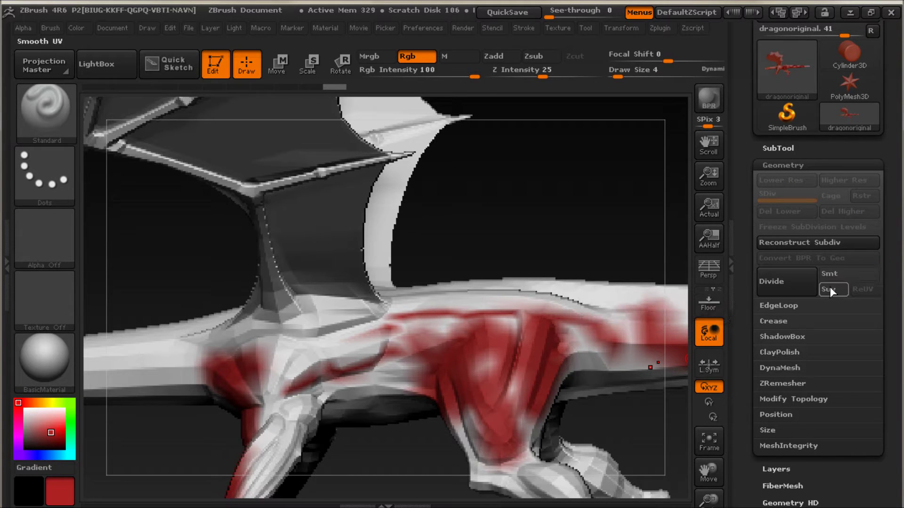
pyautogui.click(838, 275)
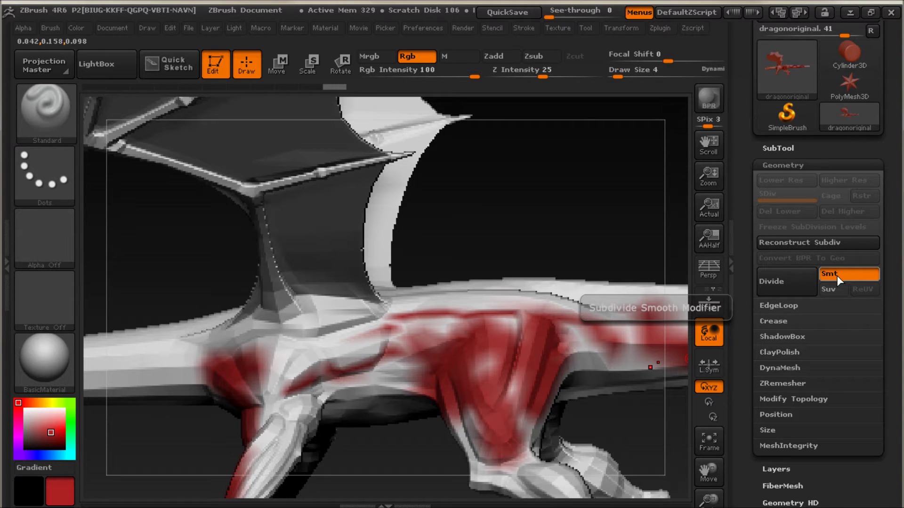
pyautogui.click(787, 285)
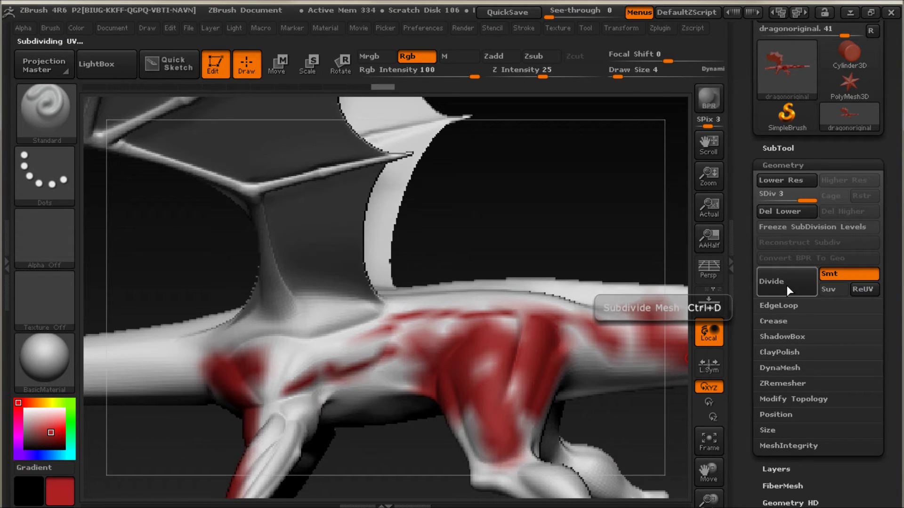
pyautogui.click(786, 285)
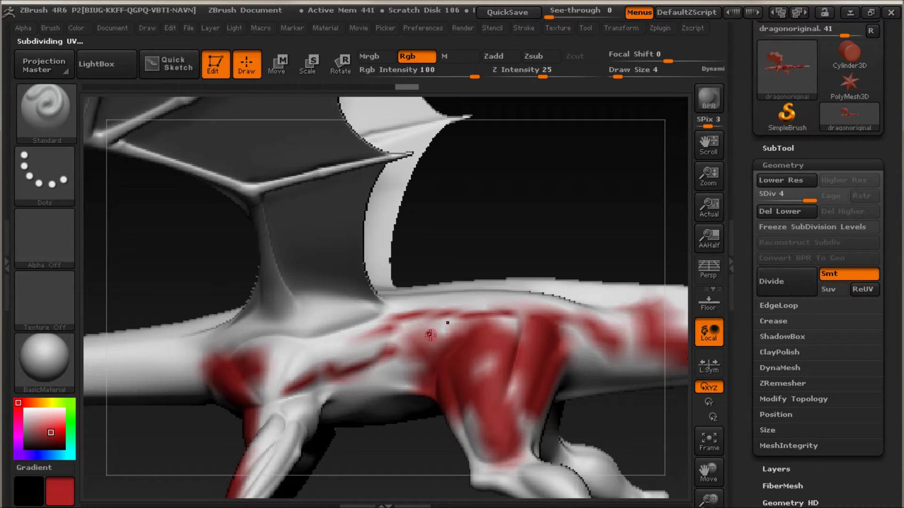
pyautogui.moveTo(430, 334)
pyautogui.mouseDown()
pyautogui.moveTo(337, 354)
pyautogui.moveTo(305, 350)
pyautogui.moveTo(281, 372)
pyautogui.moveTo(311, 370)
pyautogui.mouseUp()
# Extend the wavy red line across the dragon's side and turn the view to the body and wing.
pyautogui.moveTo(310, 370); pyautogui.dragTo(337, 371)
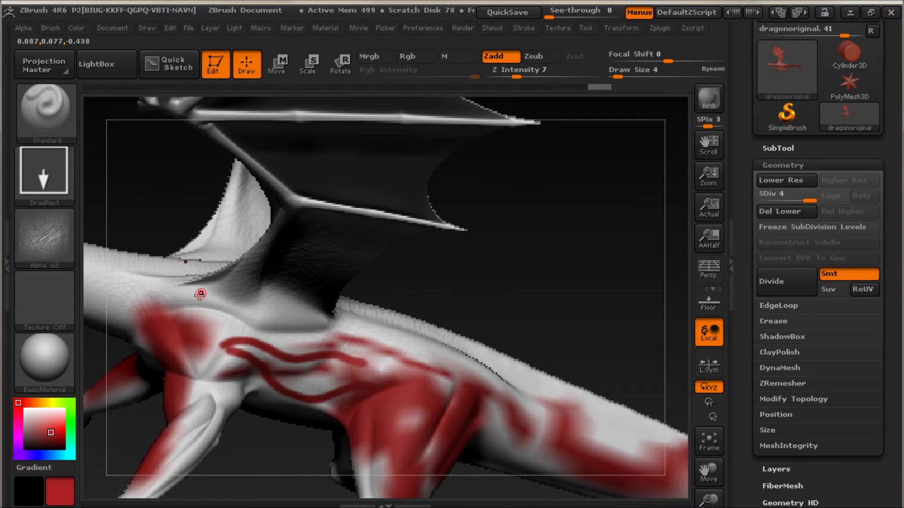
pyautogui.moveTo(405, 311); pyautogui.dragTo(365, 298)
pyautogui.moveTo(583, 427); pyautogui.dragTo(447, 376)
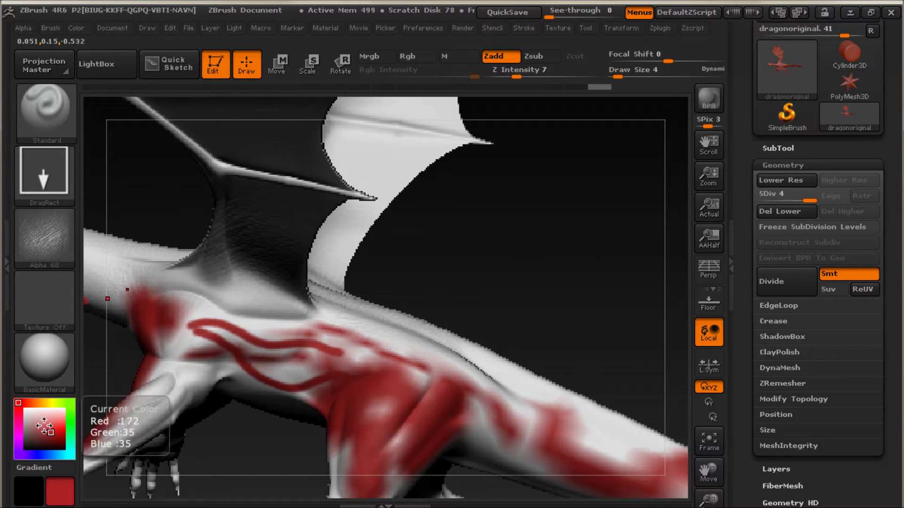
# Set the paint colour to a dark olive green (R 57, G 70, B 42).
pyautogui.click(39, 441)
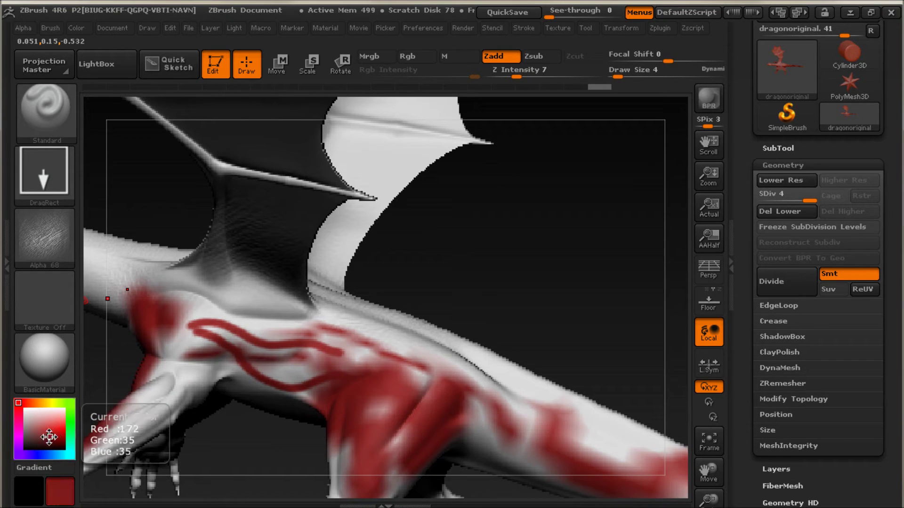
pyautogui.moveTo(36, 439); pyautogui.dragTo(34, 439)
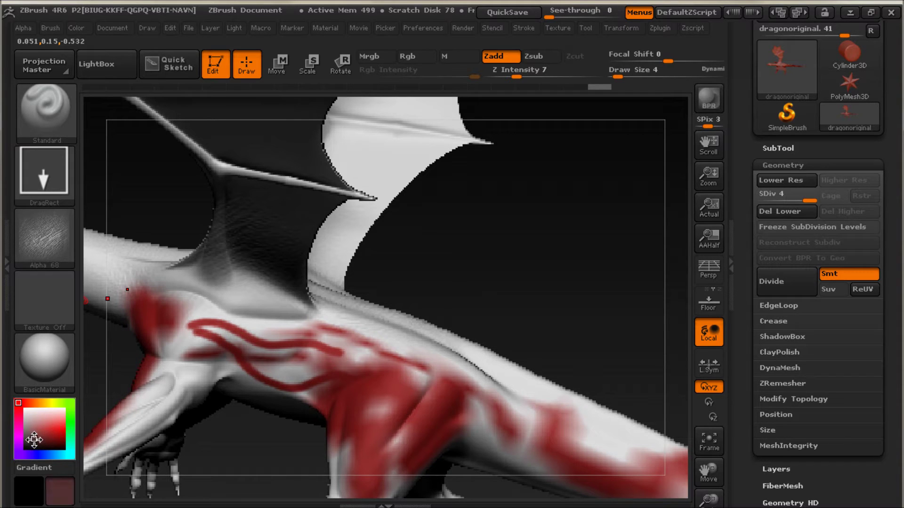
pyautogui.click(49, 405)
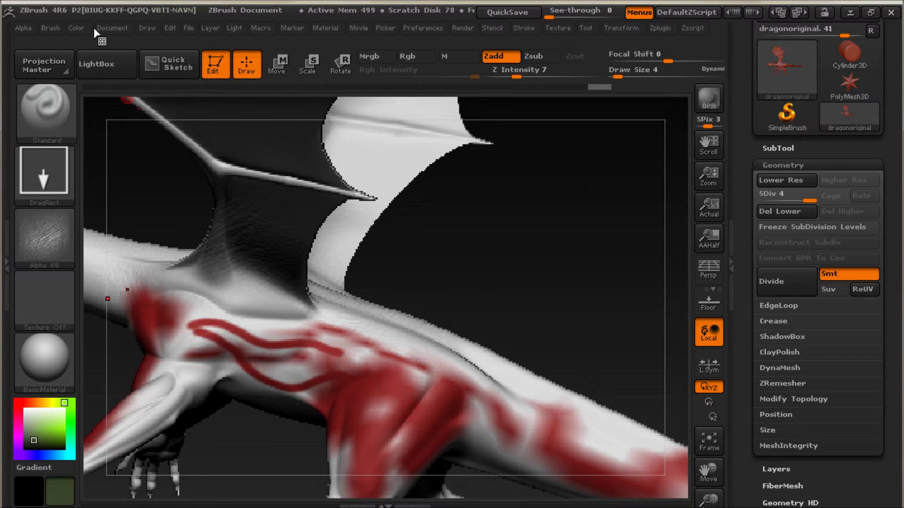
pyautogui.click(76, 29)
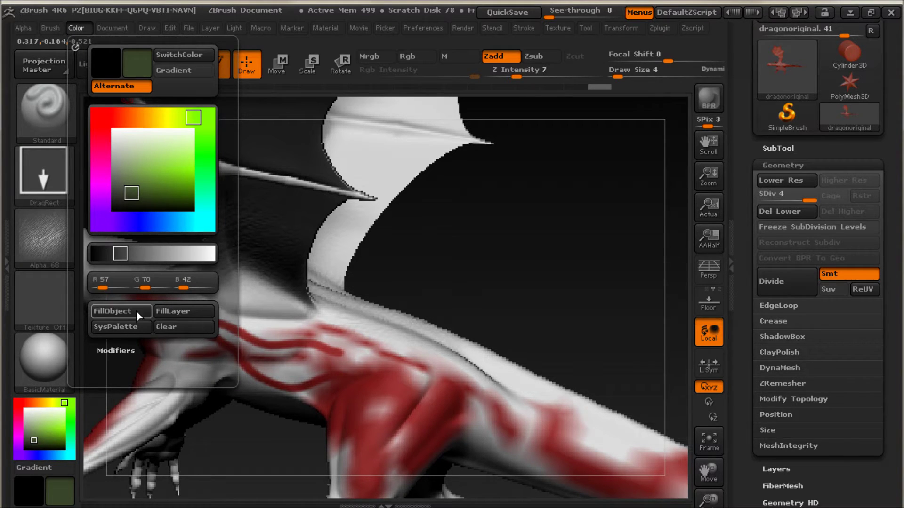
# Fill the whole dragon with dark olive green and choose Alpha 76 from the alpha library.
pyautogui.click(123, 311)
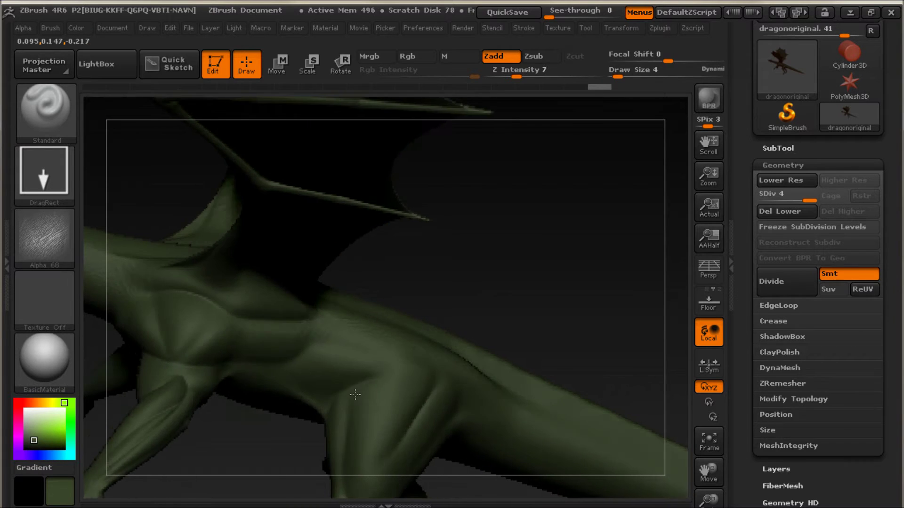
pyautogui.moveTo(364, 379); pyautogui.dragTo(118, 235)
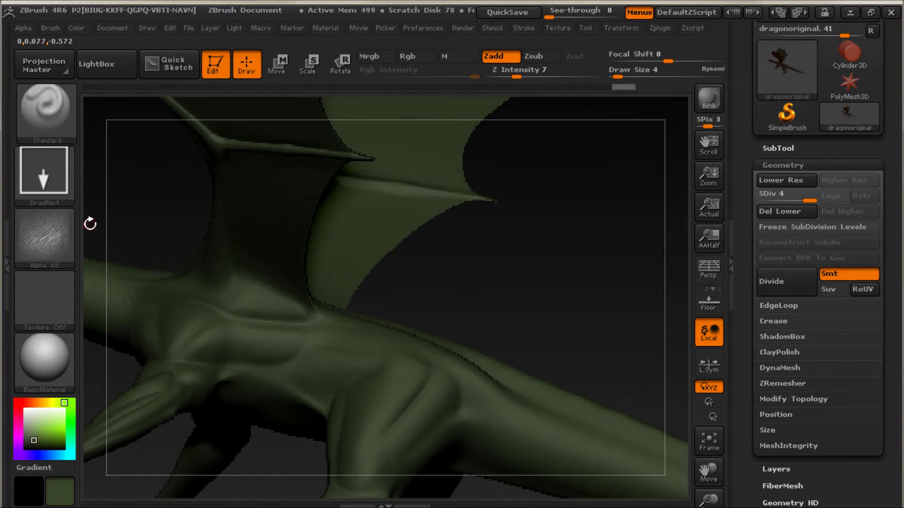
pyautogui.click(46, 240)
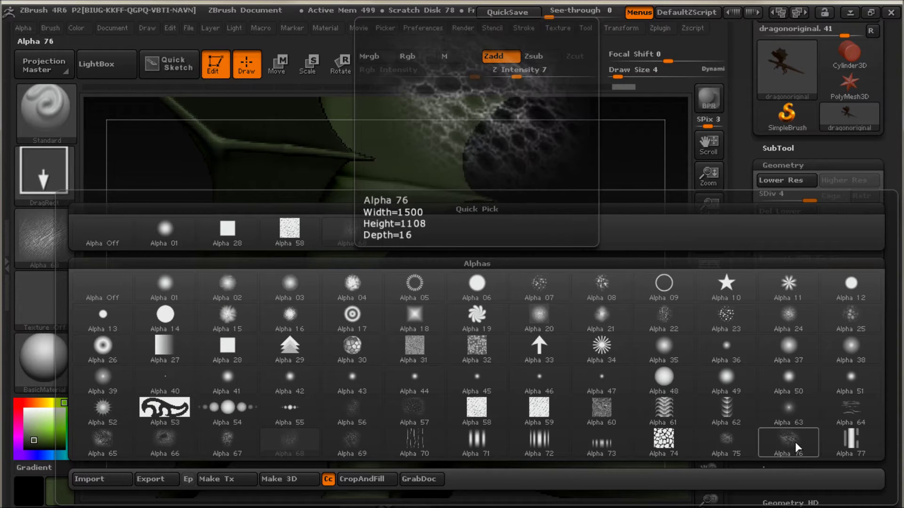
pyautogui.click(795, 442)
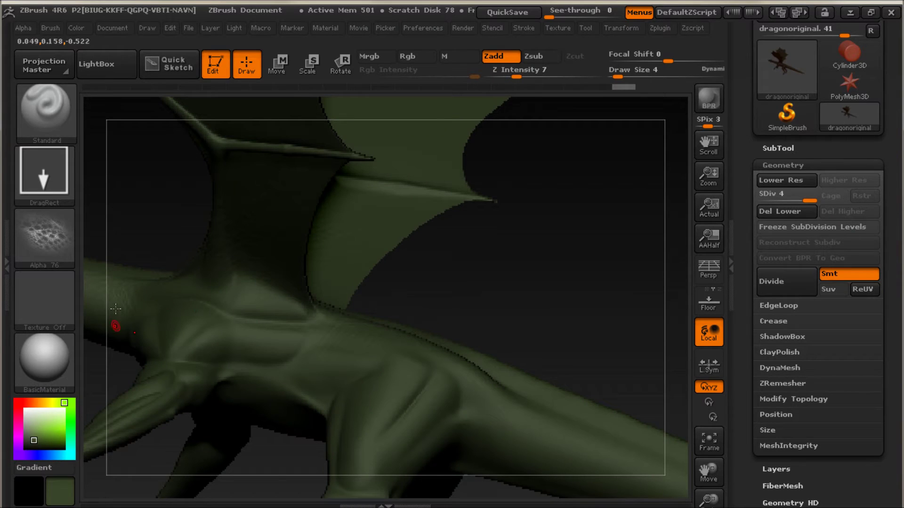
# Set the brush to paint colour only, with Zadd off, Rgb on and a brighter green.
pyautogui.click(494, 57)
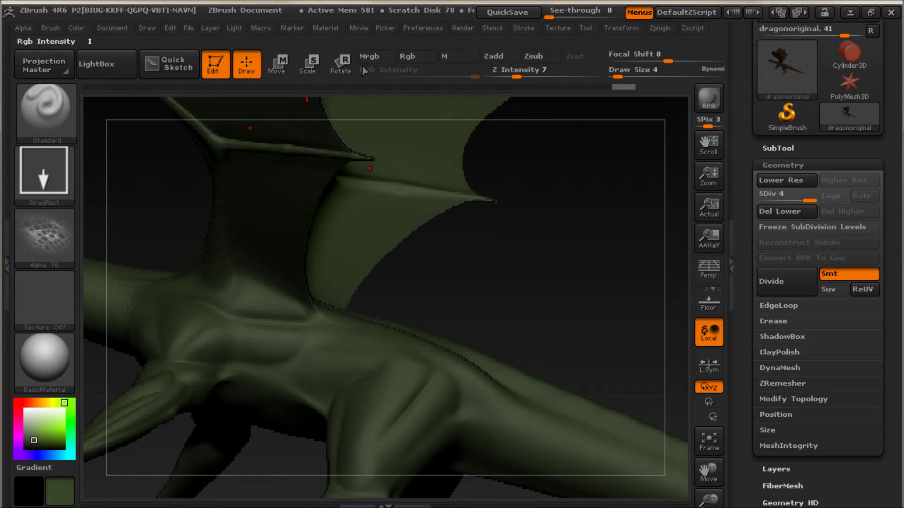
pyautogui.click(408, 56)
pyautogui.moveTo(47, 427); pyautogui.dragTo(73, 427)
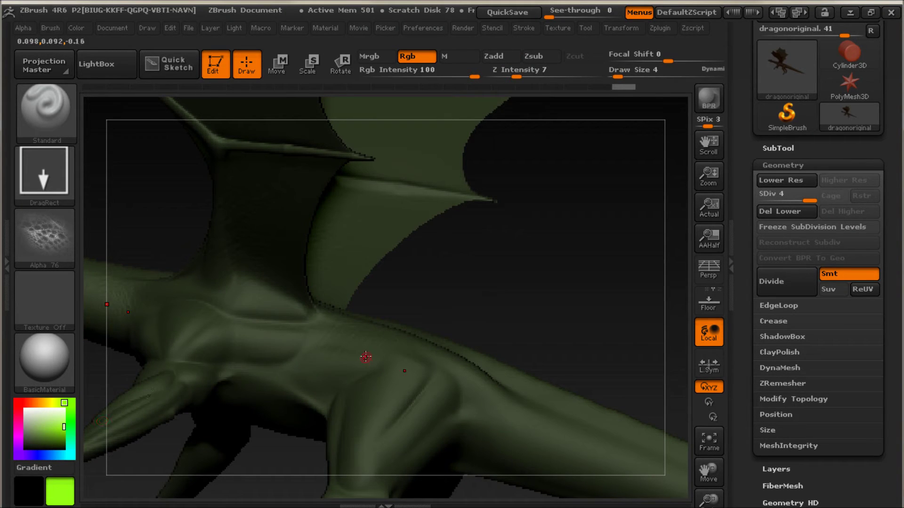
# Stamp green honeycomb patches over the dragon's shoulder and arm.
pyautogui.moveTo(365, 359)
pyautogui.mouseDown()
pyautogui.moveTo(357, 356)
pyautogui.moveTo(405, 353)
pyautogui.moveTo(440, 381)
pyautogui.moveTo(508, 468)
pyautogui.moveTo(299, 365)
pyautogui.moveTo(323, 388)
pyautogui.moveTo(428, 365)
pyautogui.moveTo(489, 414)
pyautogui.moveTo(551, 486)
pyautogui.moveTo(514, 497)
pyautogui.mouseUp()
pyautogui.moveTo(443, 409)
pyautogui.mouseDown()
pyautogui.moveTo(477, 420)
pyautogui.moveTo(495, 444)
pyautogui.moveTo(390, 419)
pyautogui.moveTo(400, 404)
pyautogui.moveTo(385, 383)
pyautogui.mouseUp()
pyautogui.moveTo(297, 409)
pyautogui.mouseDown()
pyautogui.moveTo(282, 404)
pyautogui.moveTo(309, 398)
pyautogui.mouseUp()
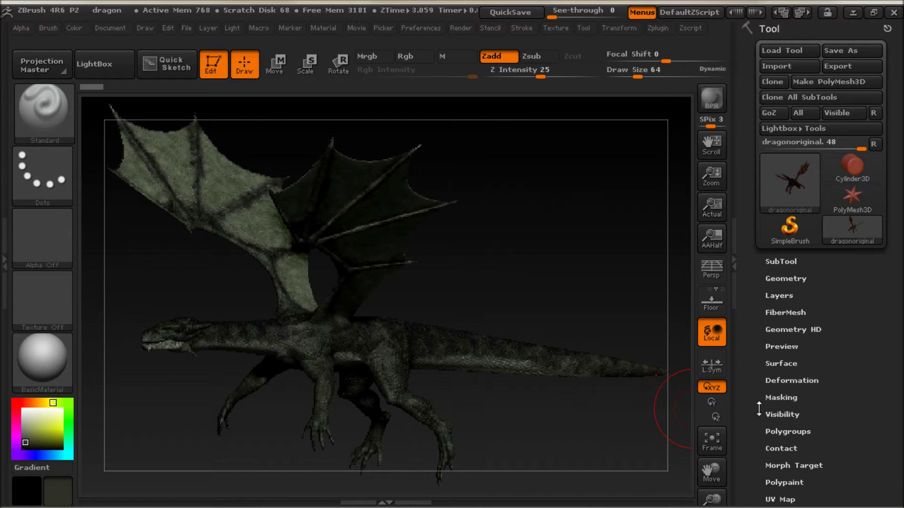
# Generate a new texture map from the dragon's polypaint with Texture Map > Create > New From Polypaint.
pyautogui.moveTo(753, 414); pyautogui.dragTo(752, 322)
pyautogui.click(798, 318)
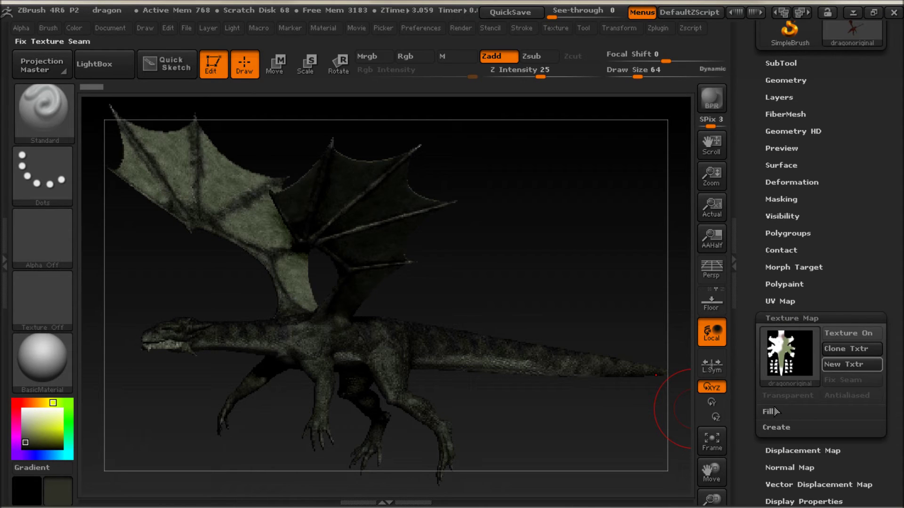
pyautogui.click(774, 428)
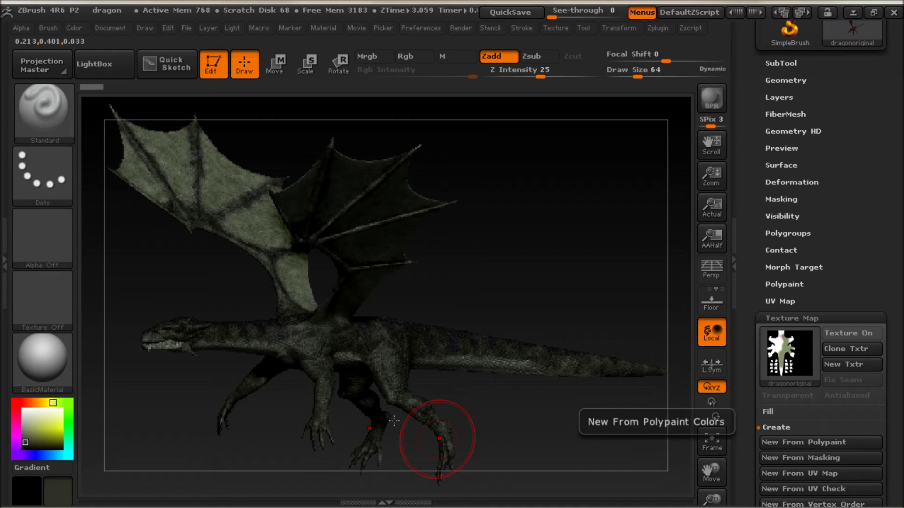
pyautogui.click(780, 445)
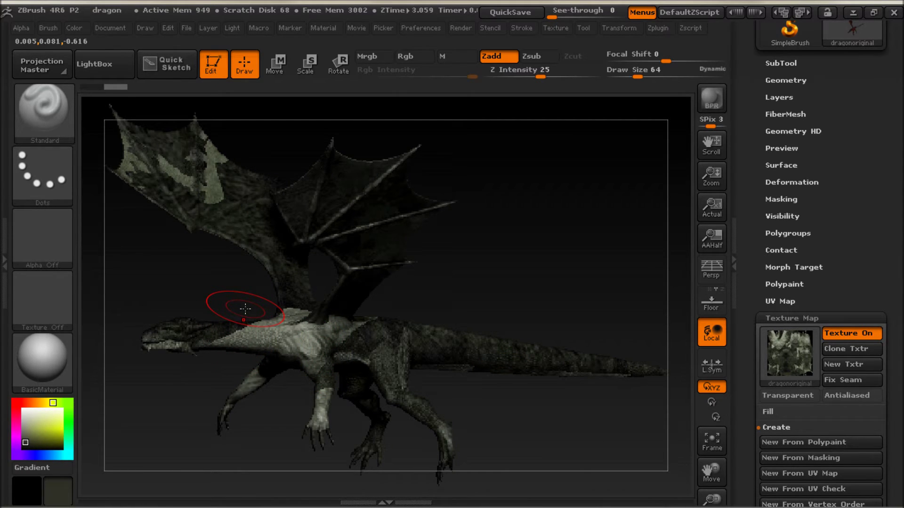
pyautogui.moveTo(245, 309); pyautogui.dragTo(673, 294)
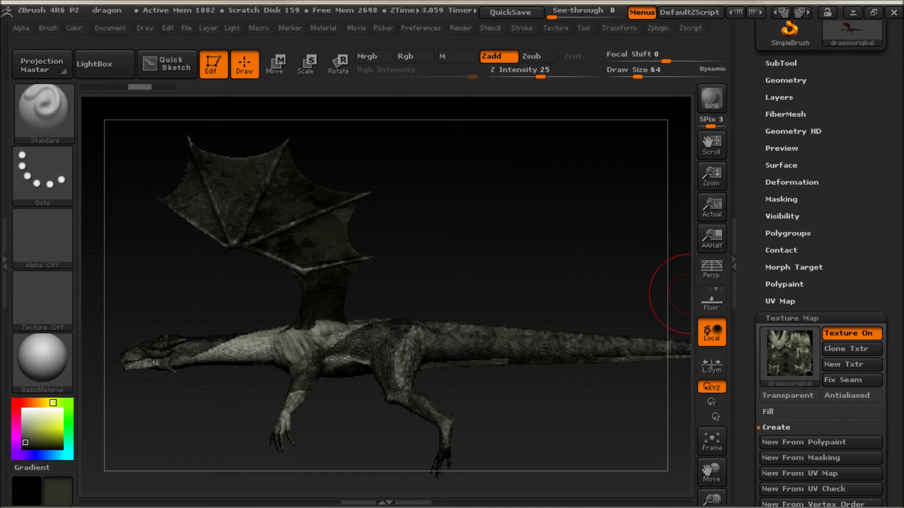
# Hide the wings and head, then create a body-only texture map from its polypaint.
pyautogui.press('shift')
pyautogui.keyDown('ctrl'); pyautogui.keyDown('shift'); pyautogui.click(382, 342); pyautogui.keyUp('shift'); pyautogui.keyUp('ctrl')
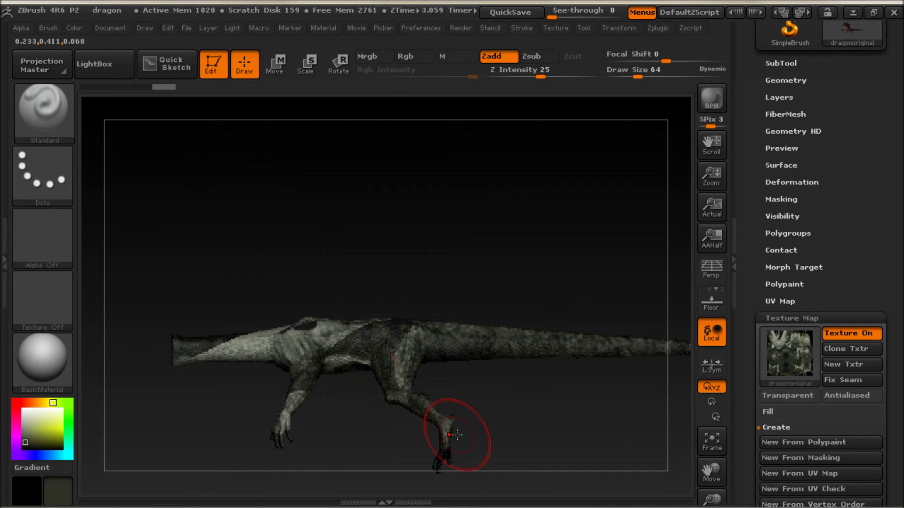
pyautogui.click(783, 443)
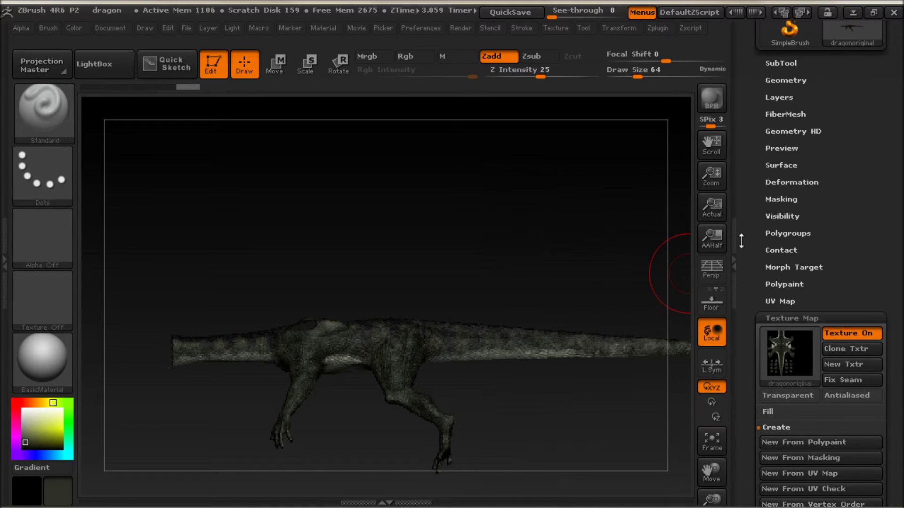
pyautogui.moveTo(752, 233); pyautogui.dragTo(753, 432)
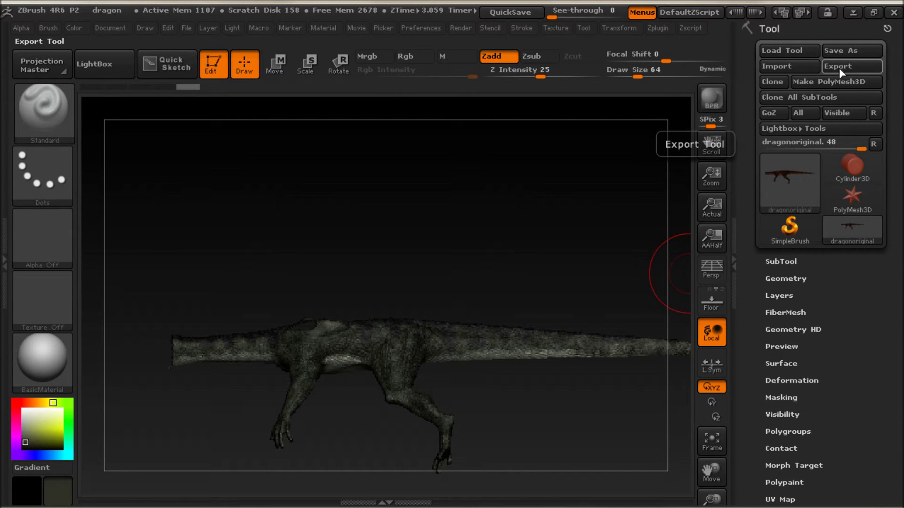
# Drop the body mesh to subdivision level 1 in Geometry settings.
pyautogui.click(781, 279)
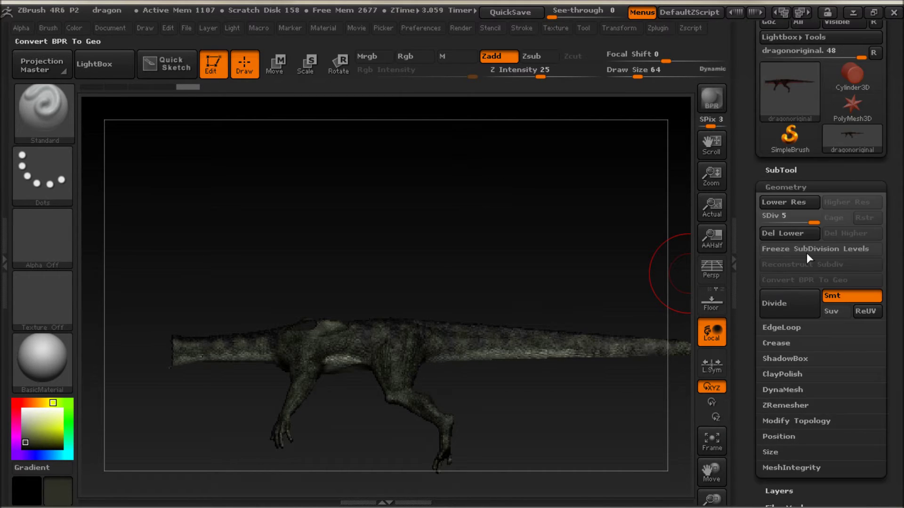
pyautogui.click(785, 223)
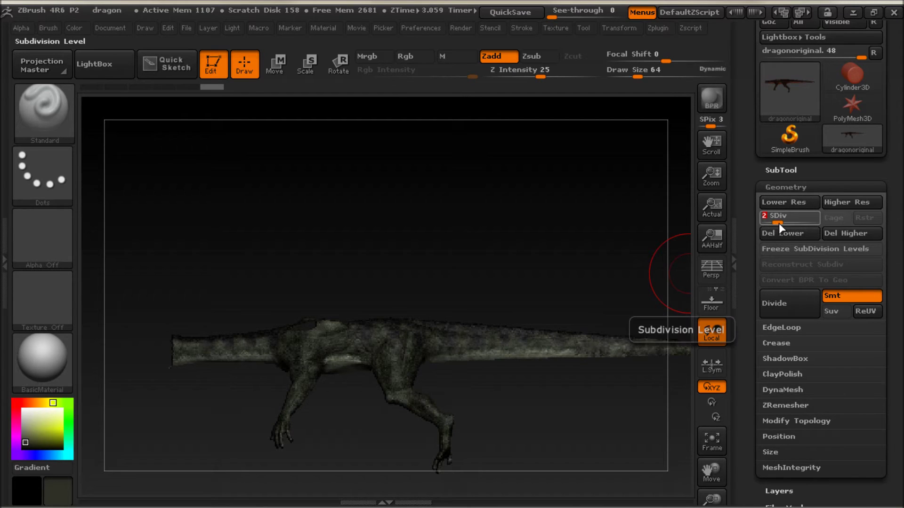
pyautogui.hotkey('shift', 'd')
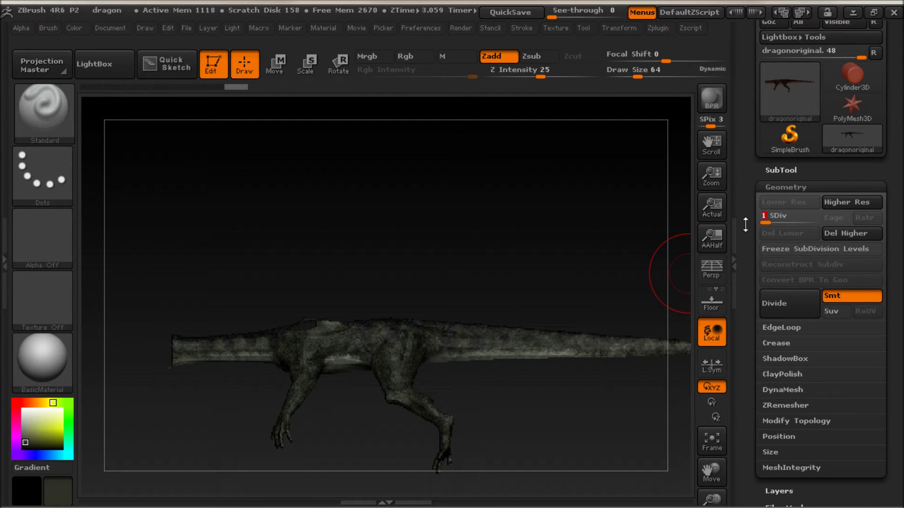
pyautogui.moveTo(740, 240); pyautogui.dragTo(736, 312)
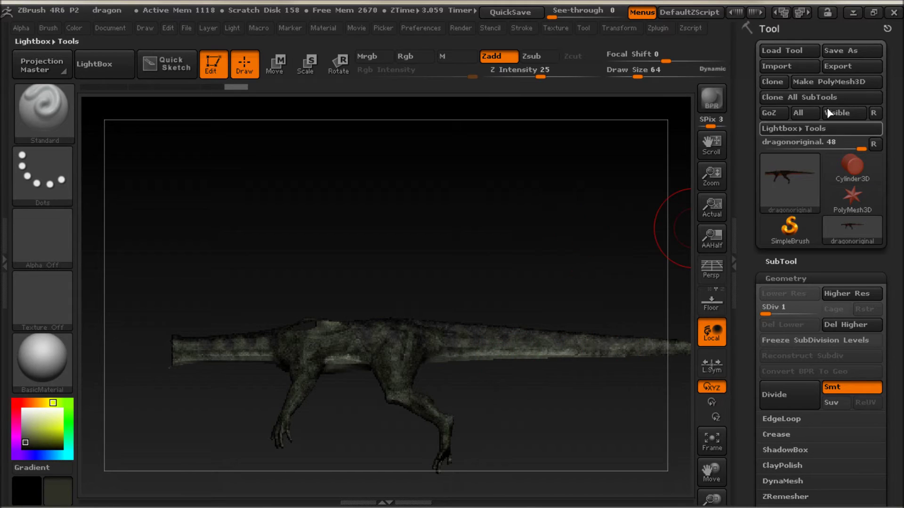
# Export the body mesh as dragonbody.obj into the Dragon Maps folder.
pyautogui.click(840, 66)
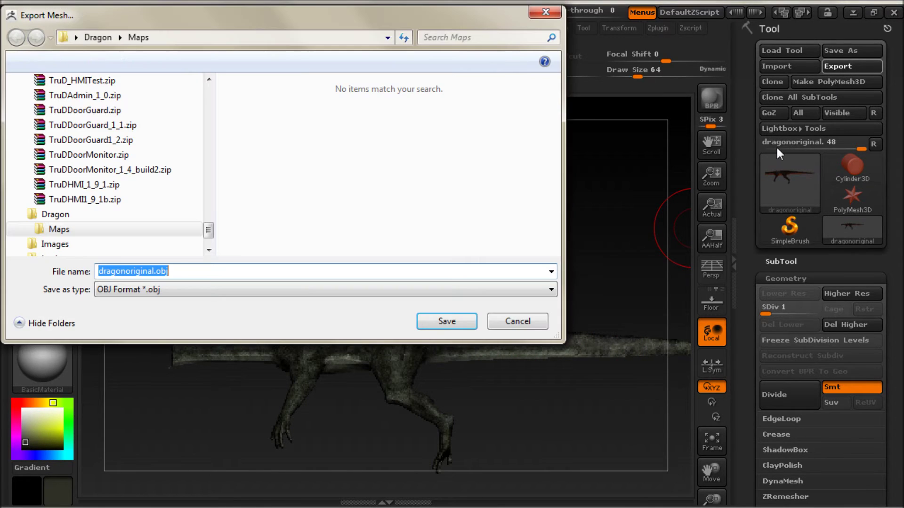
pyautogui.click(149, 272)
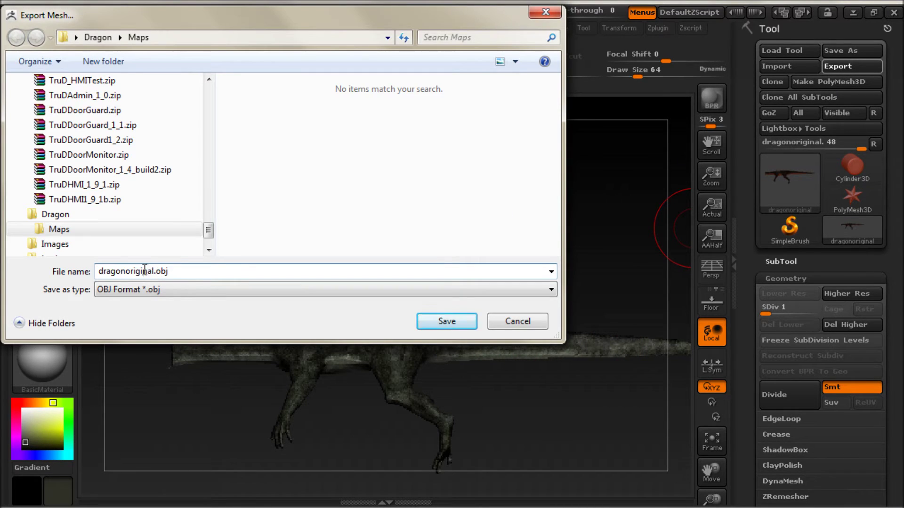
pyautogui.moveTo(137, 273); pyautogui.dragTo(147, 273)
pyautogui.write('body')
pyautogui.press('Return')
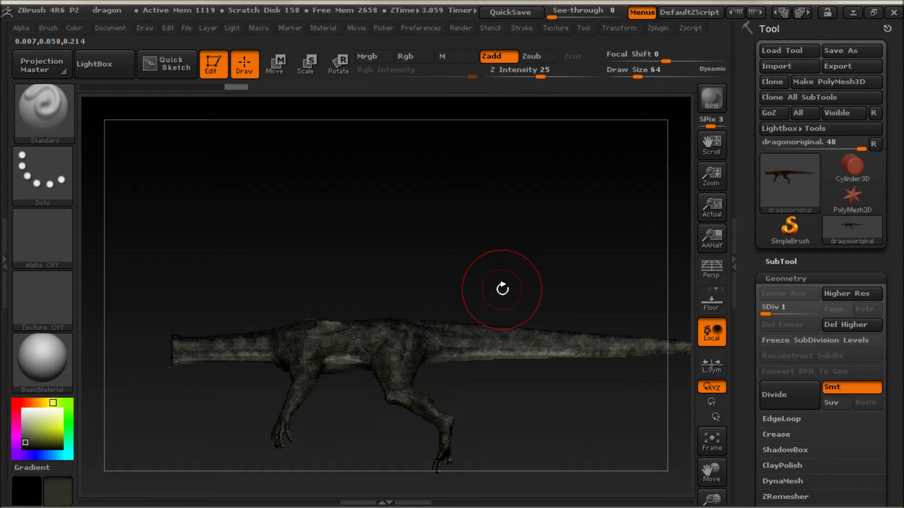
pyautogui.hotkey('ctrl', 'shift')
# Unhide all parts, raise subdivision to level 5, and isolate the wing.
pyautogui.keyDown('ctrl'); pyautogui.keyDown('shift'); pyautogui.click(495, 288); pyautogui.keyUp('shift'); pyautogui.keyUp('ctrl')
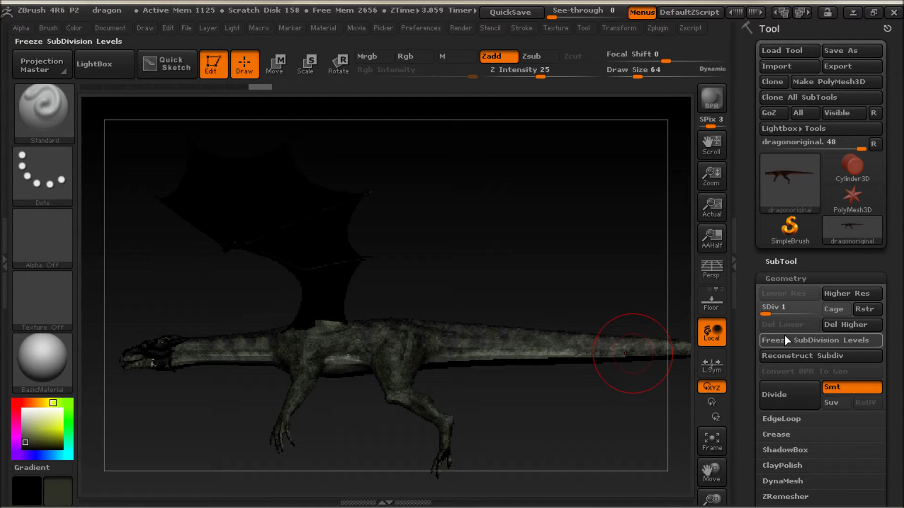
pyautogui.moveTo(765, 310); pyautogui.dragTo(818, 310)
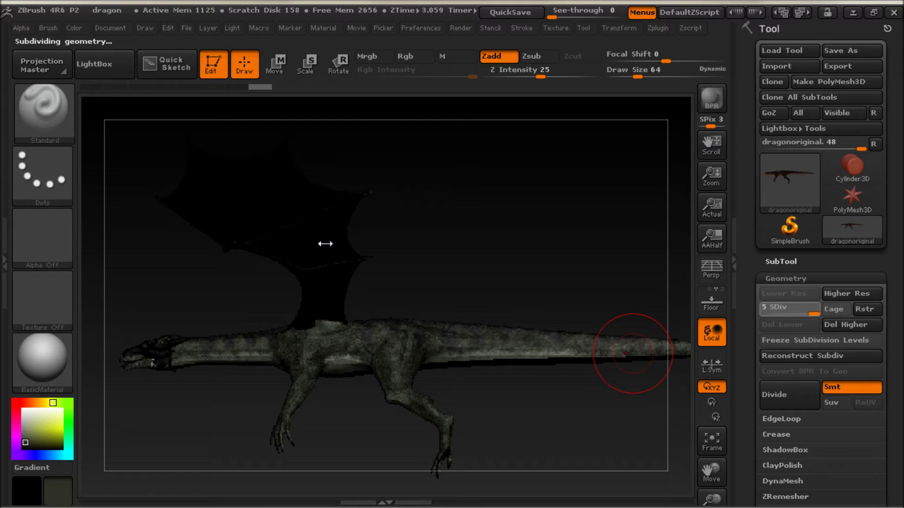
pyautogui.hotkey('ctrl', 'shift')
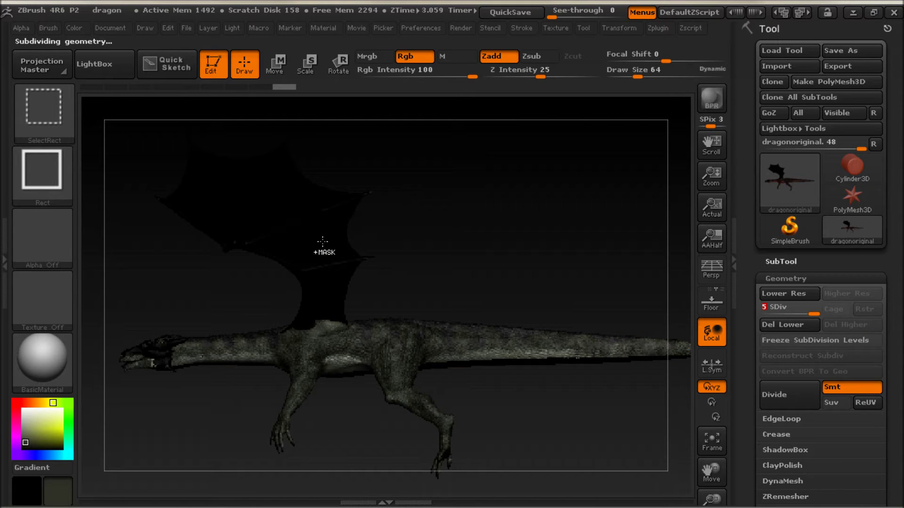
pyautogui.keyDown('ctrl'); pyautogui.keyDown('shift'); pyautogui.click(323, 241); pyautogui.keyUp('shift'); pyautogui.keyUp('ctrl')
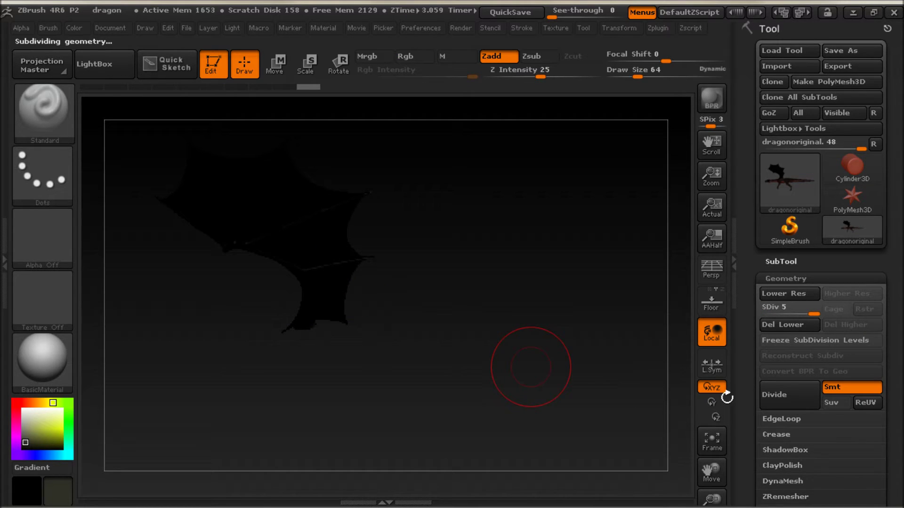
# Create a wing texture map from the wing's polypaint.
pyautogui.moveTo(751, 438); pyautogui.dragTo(747, 286)
pyautogui.scroll(3, 753, 283)
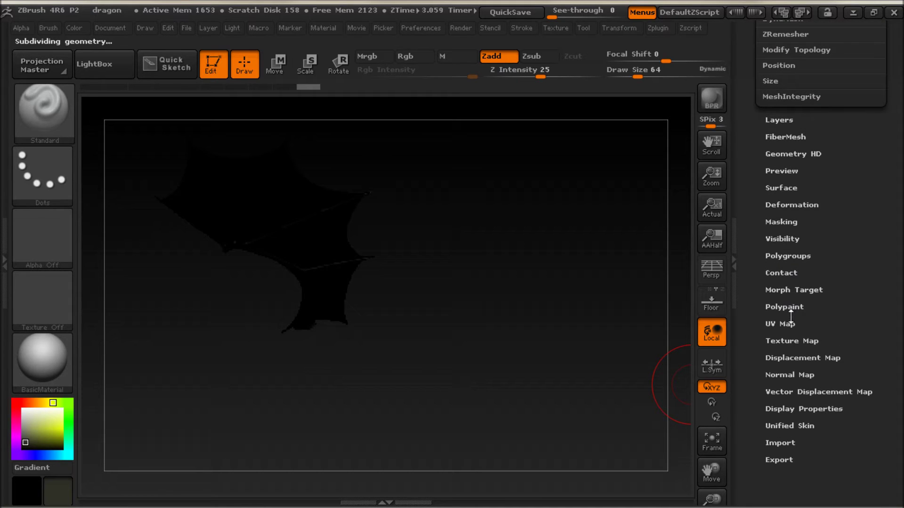
pyautogui.click(787, 339)
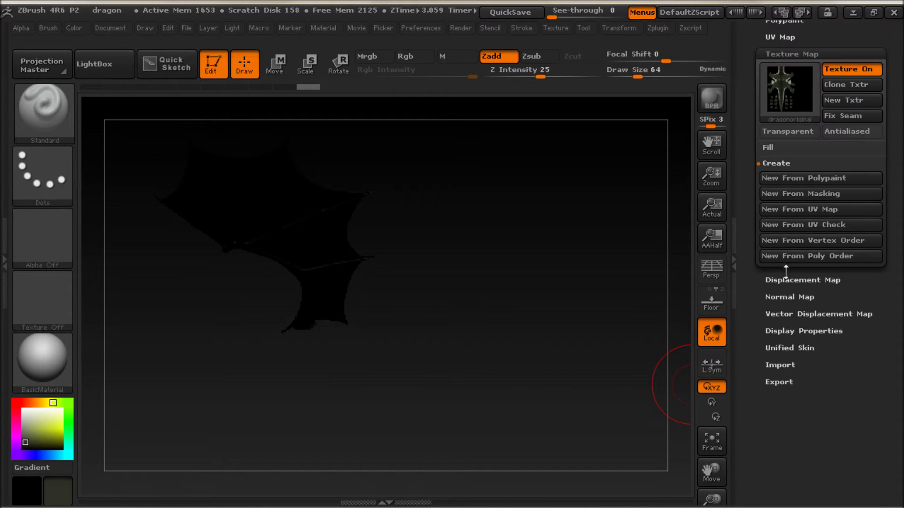
pyautogui.click(781, 180)
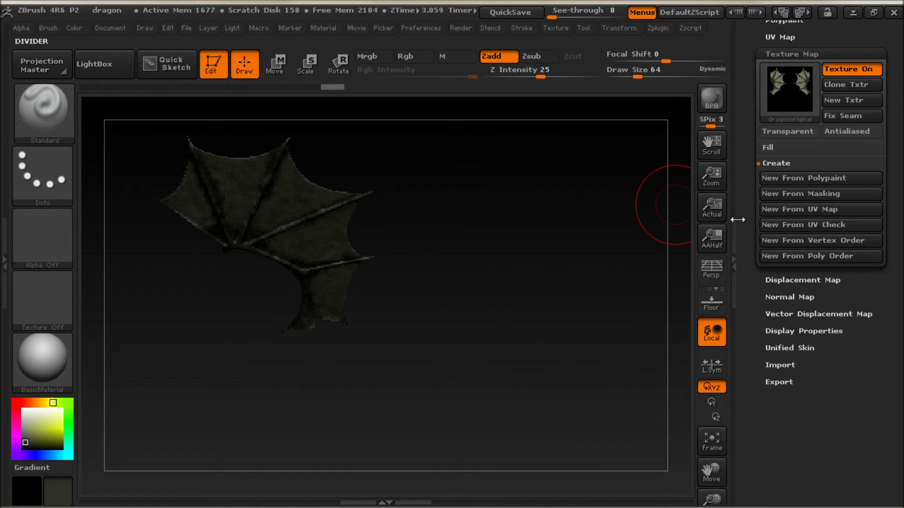
pyautogui.moveTo(757, 215); pyautogui.dragTo(774, 310)
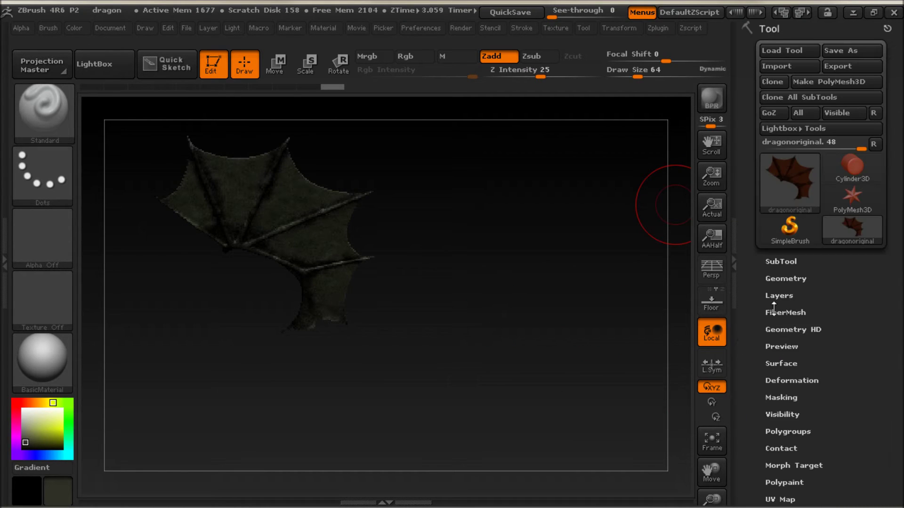
pyautogui.click(785, 279)
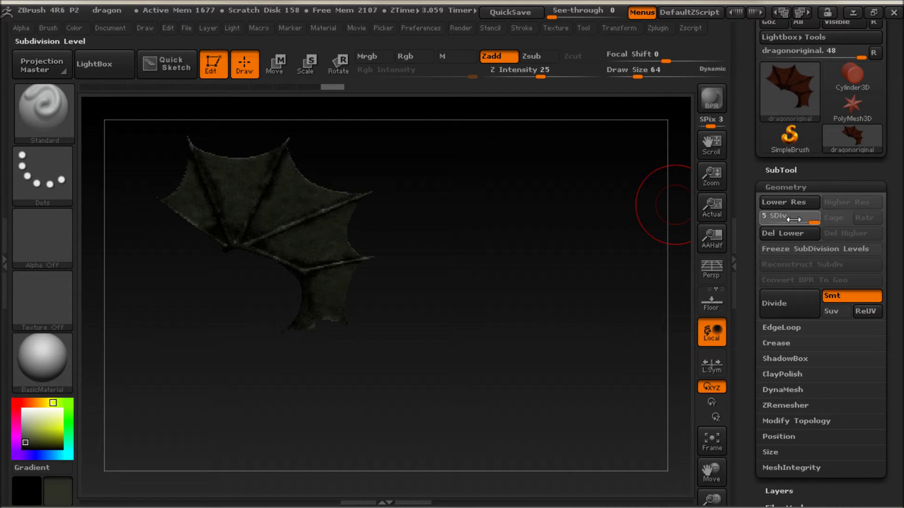
# Lower the wing to subdivision level 1 and save it as dragonwings.obj in Dragon Maps.
pyautogui.moveTo(793, 219); pyautogui.dragTo(751, 245)
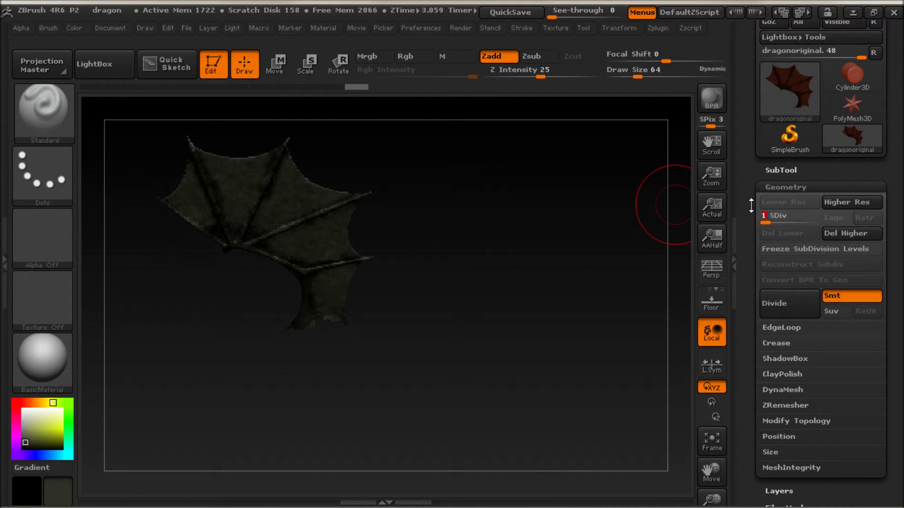
pyautogui.moveTo(750, 206); pyautogui.dragTo(753, 264)
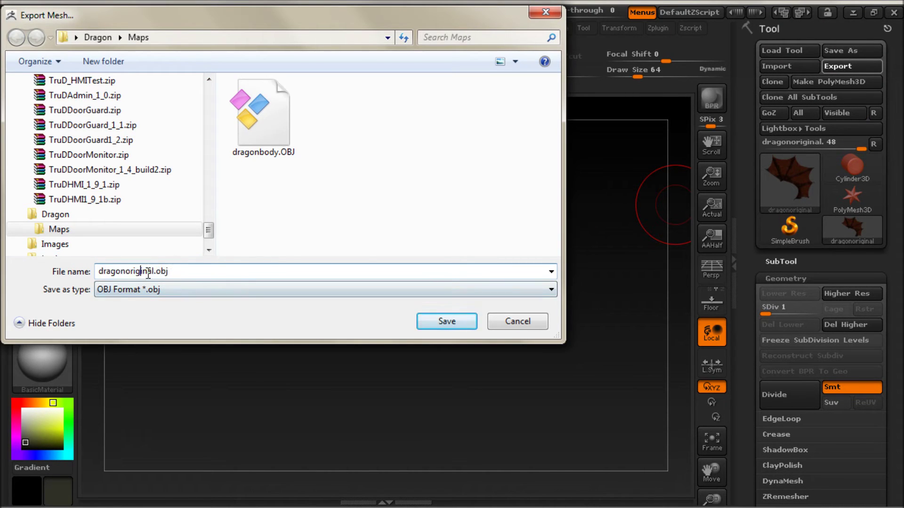
pyautogui.moveTo(153, 272); pyautogui.dragTo(141, 272)
pyautogui.press('BackSpace')
pyautogui.write('qinf')
pyautogui.press('BackSpace')
pyautogui.press('BackSpace')
pyautogui.press('BackSpace')
pyautogui.press('BackSpace')
pyautogui.write('qinf')
pyautogui.press('BackSpace')
pyautogui.press('BackSpace')
pyautogui.press('BackSpace')
pyautogui.press('BackSpace')
pyautogui.write('wings')
pyautogui.click(442, 324)
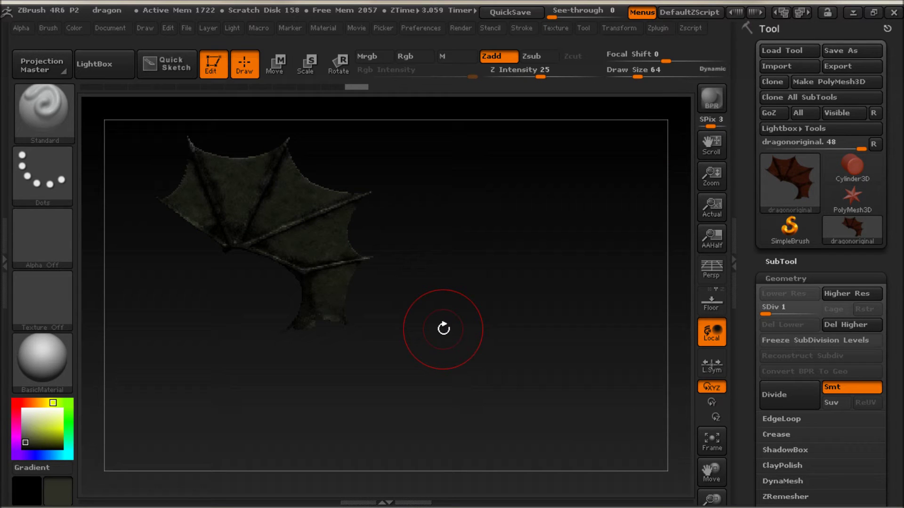
# Browse to the Dragon > Maps folder and open dragonbody.BMP in Photo Viewer.
pyautogui.click(363, 507)
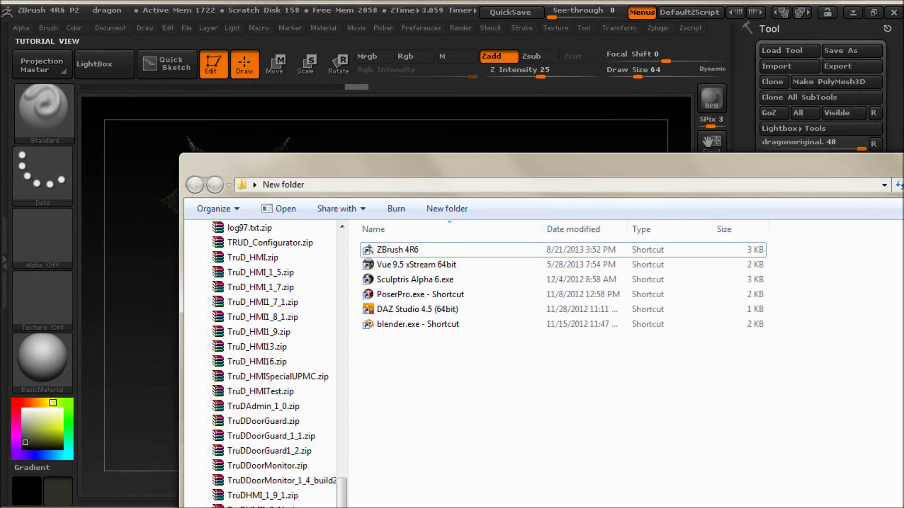
pyautogui.moveTo(452, 172); pyautogui.dragTo(283, 19)
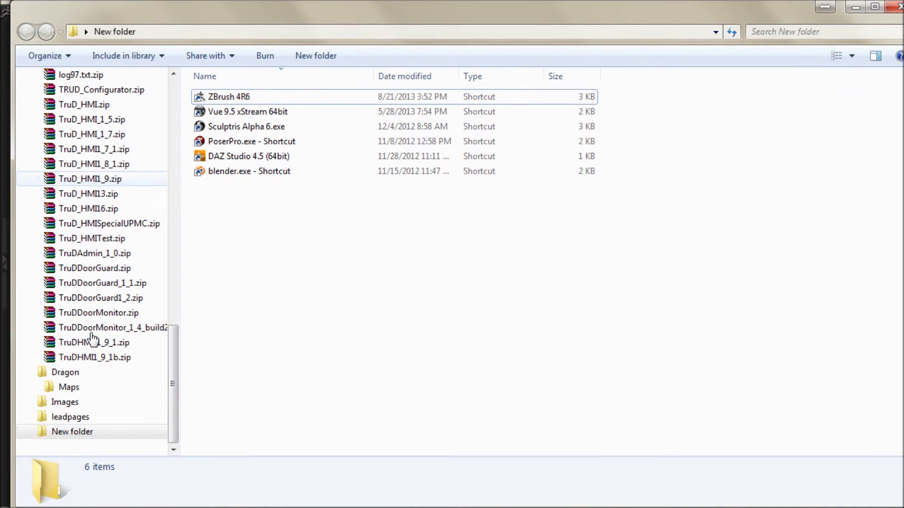
pyautogui.click(90, 375)
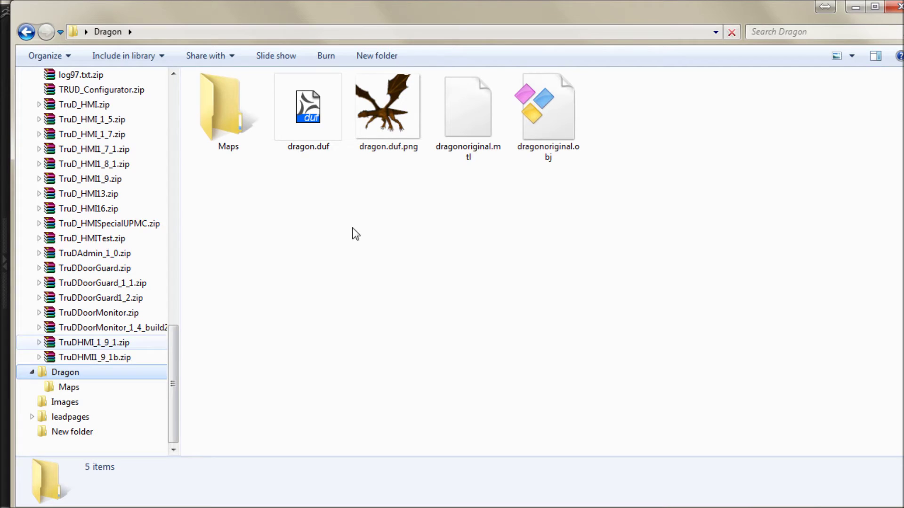
pyautogui.click(237, 138)
pyautogui.doubleClick(235, 133)
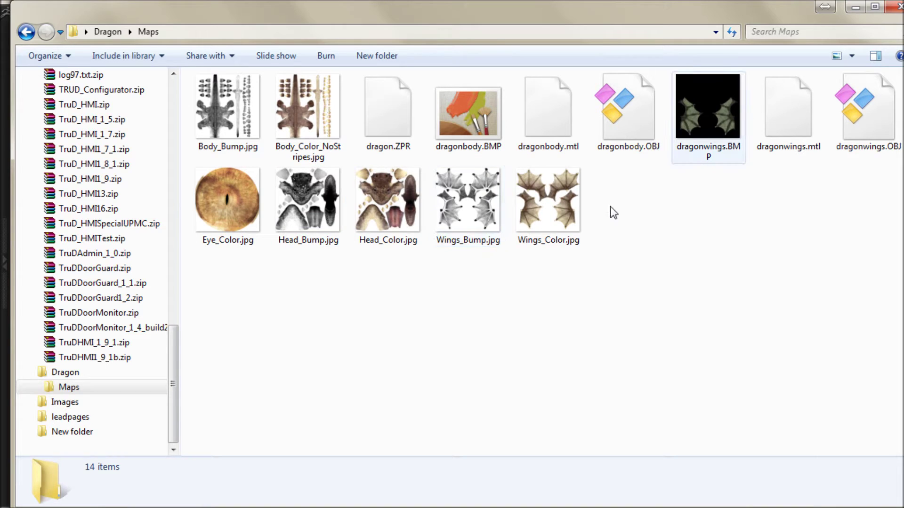
pyautogui.doubleClick(474, 132)
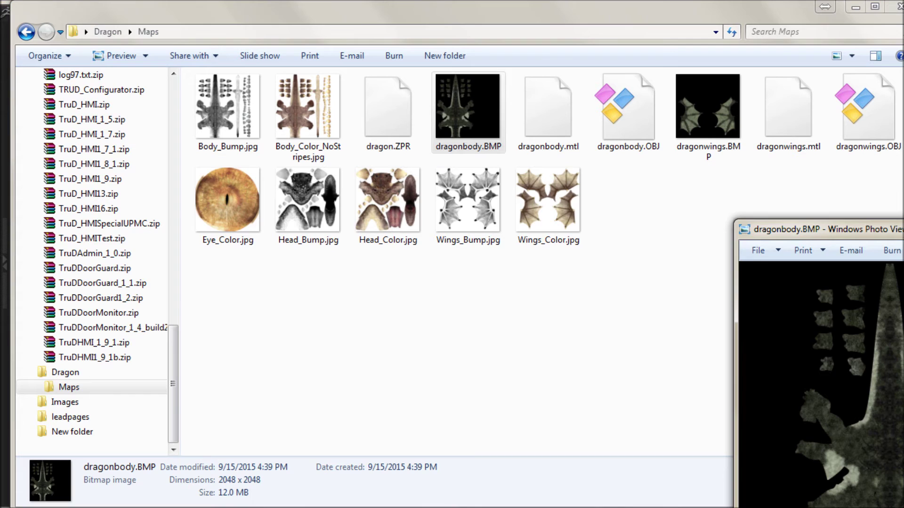
# Review the dragonbody.BMP and dragonwings.BMP texture previews, closing each afterwards.
pyautogui.moveTo(890, 237); pyautogui.dragTo(185, 16)
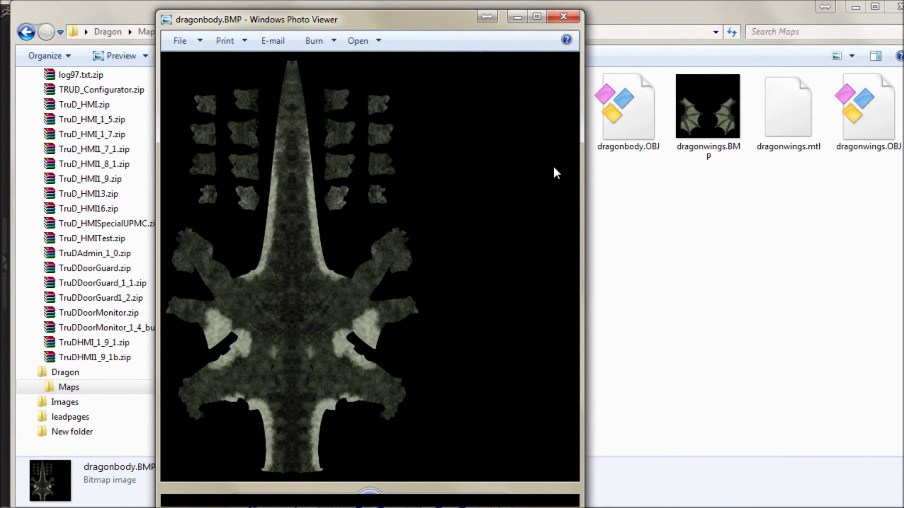
pyautogui.click(563, 17)
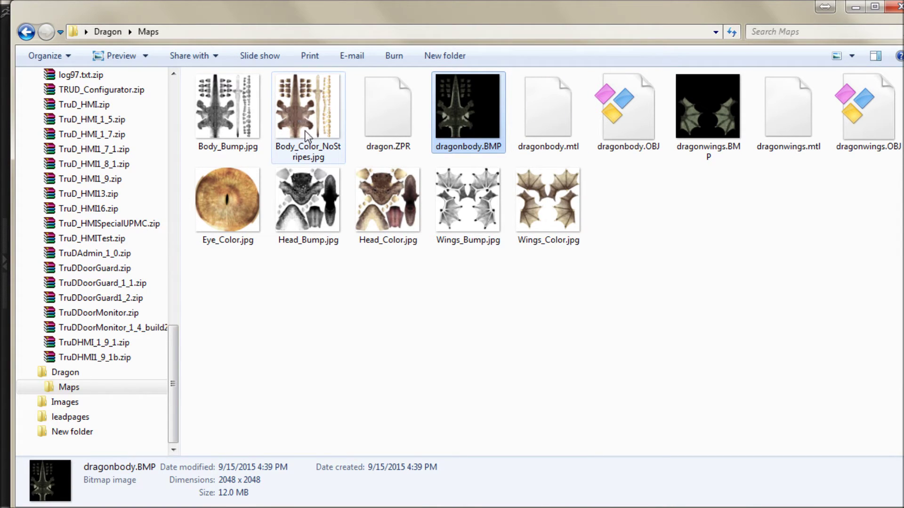
pyautogui.click(710, 120)
pyautogui.doubleClick(711, 120)
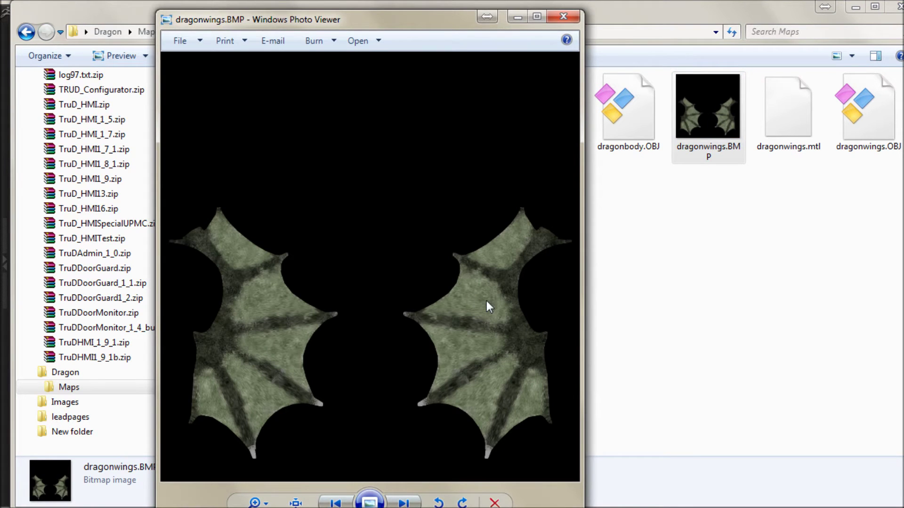
pyautogui.click(564, 17)
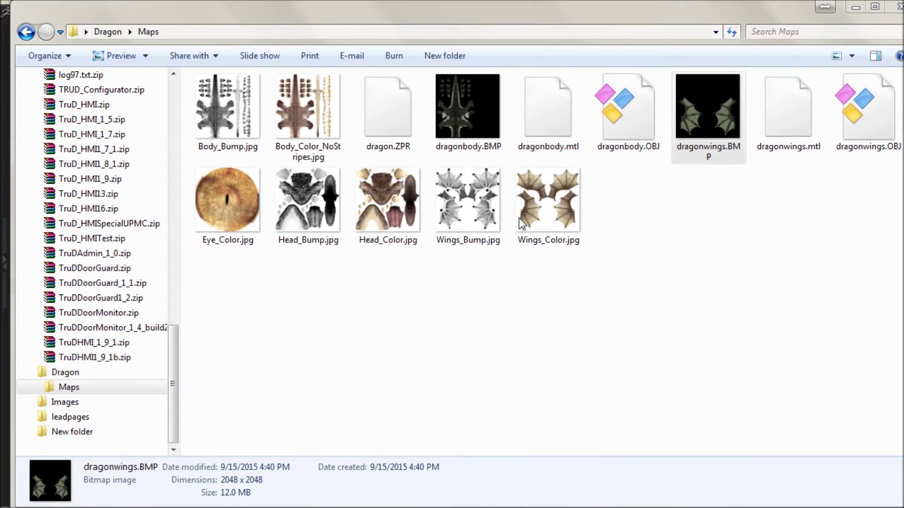
# Preview and close Wings_Color.jpg, then return to ZBrush.
pyautogui.click(479, 225)
pyautogui.click(548, 210)
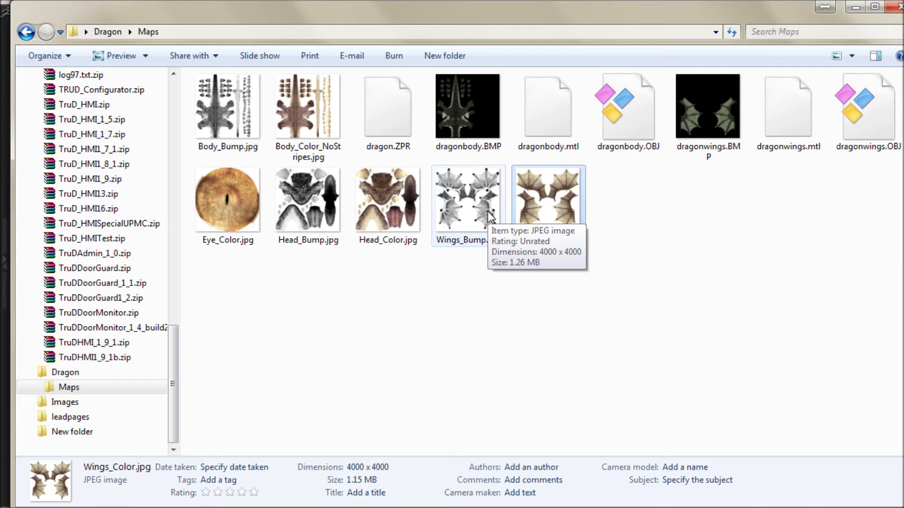
pyautogui.doubleClick(561, 207)
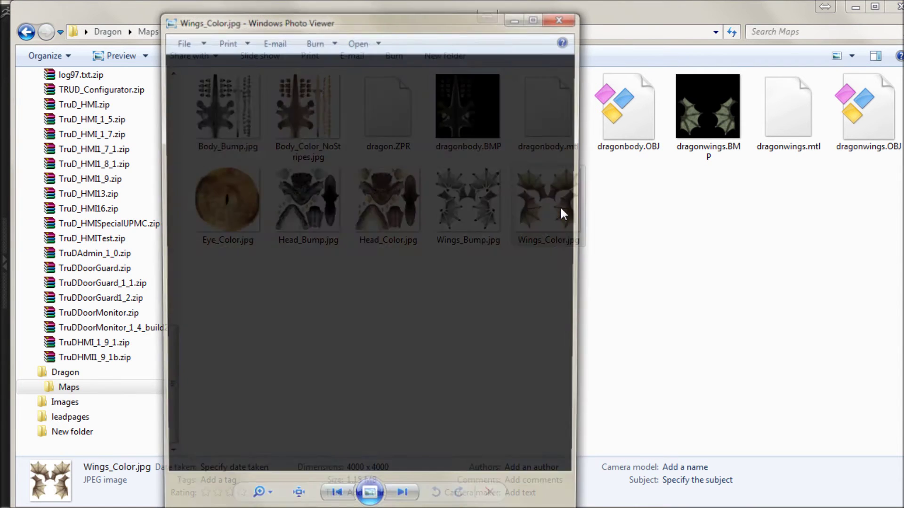
pyautogui.click(567, 18)
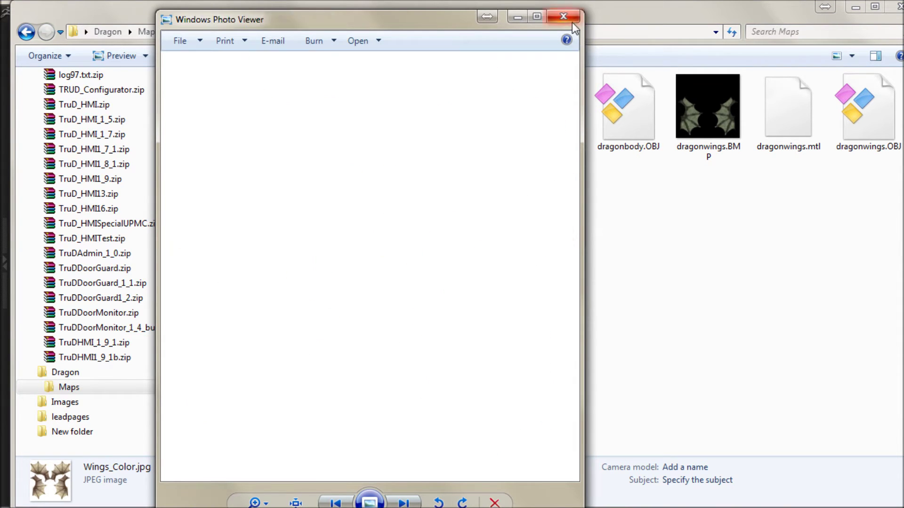
pyautogui.moveTo(719, 135)
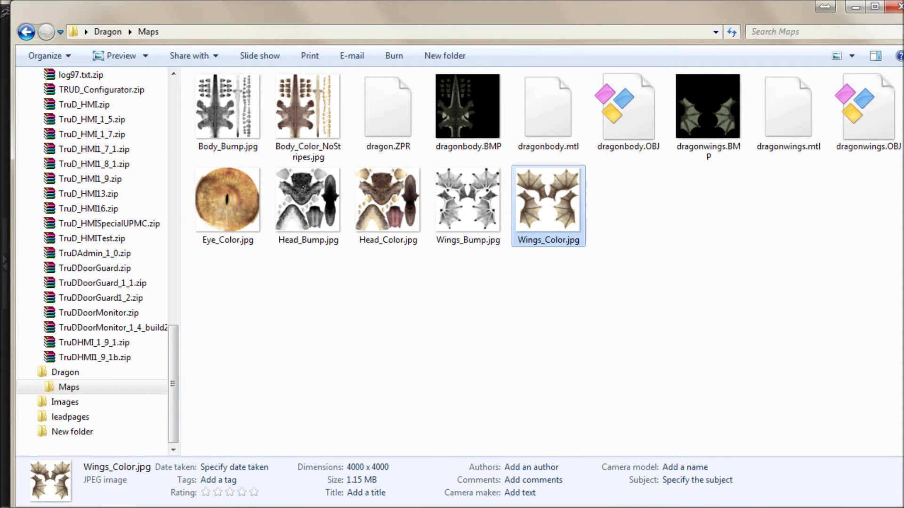
pyautogui.hotkey('alt', 'Tab')
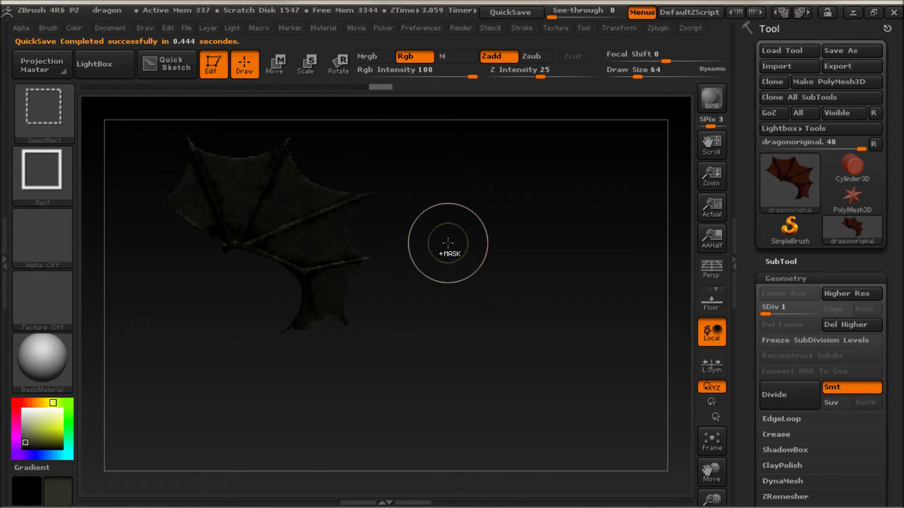
# Raise the wing to subdivision level 5 and create a texture map from its polypaint.
pyautogui.moveTo(467, 301)
pyautogui.mouseDown()
pyautogui.moveTo(475, 349)
pyautogui.moveTo(425, 316)
pyautogui.moveTo(424, 171)
pyautogui.mouseUp()
pyautogui.moveTo(464, 296); pyautogui.dragTo(675, 333)
pyautogui.click(815, 313)
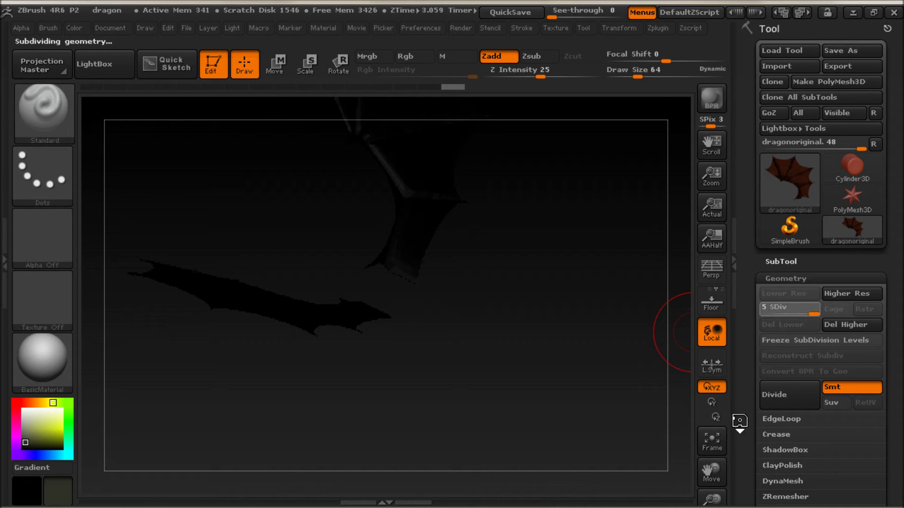
pyautogui.moveTo(742, 433); pyautogui.dragTo(743, 293)
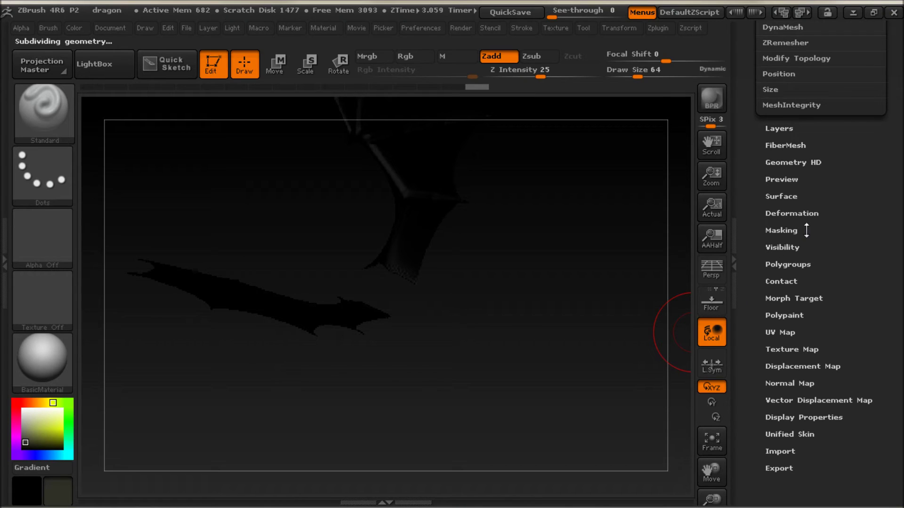
pyautogui.click(776, 349)
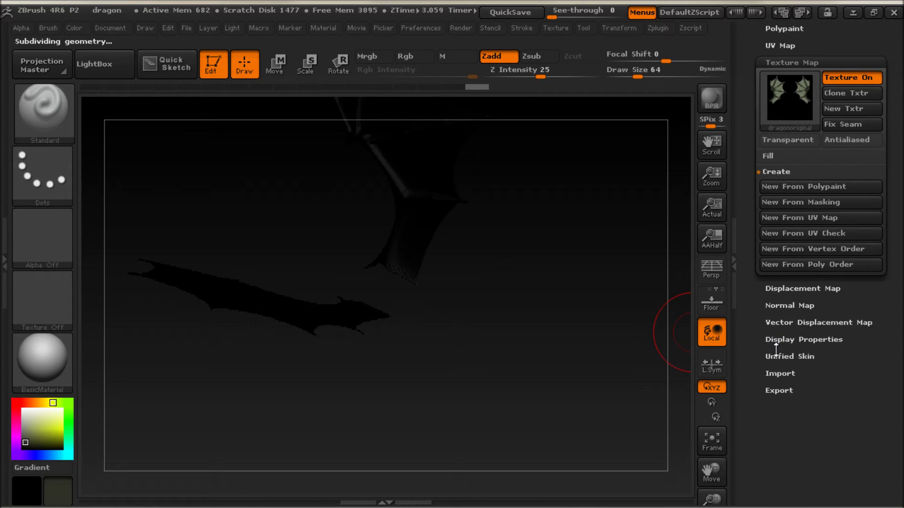
pyautogui.click(783, 186)
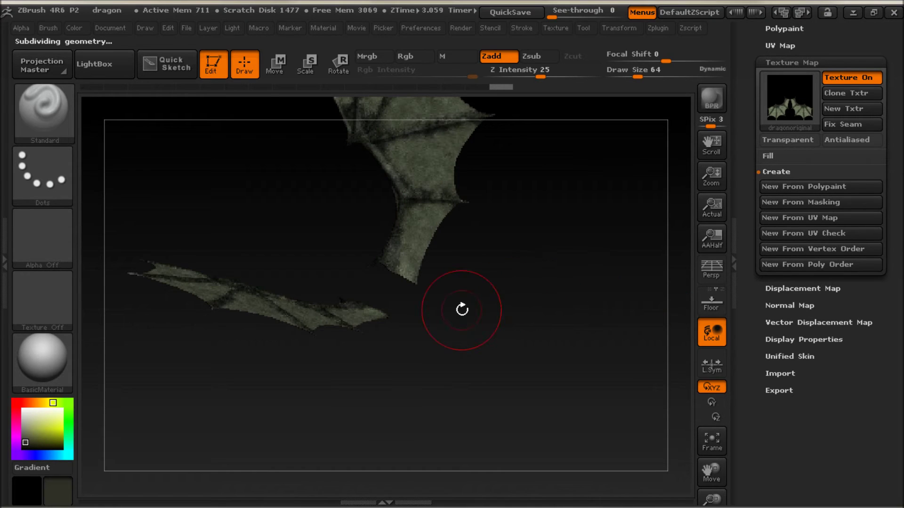
# Drop the wing mesh back to subdivision level 1.
pyautogui.click(791, 62)
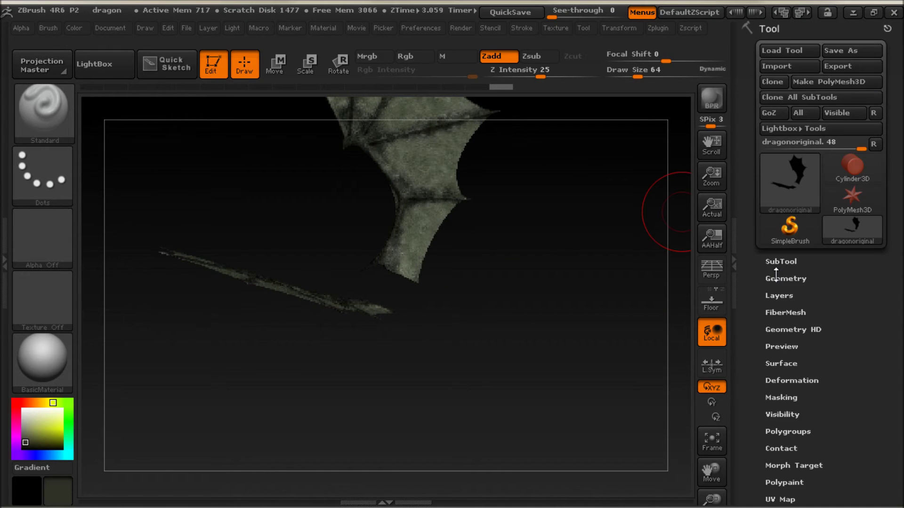
pyautogui.click(781, 287)
pyautogui.moveTo(812, 222); pyautogui.dragTo(762, 221)
pyautogui.scroll(4, 845, 94)
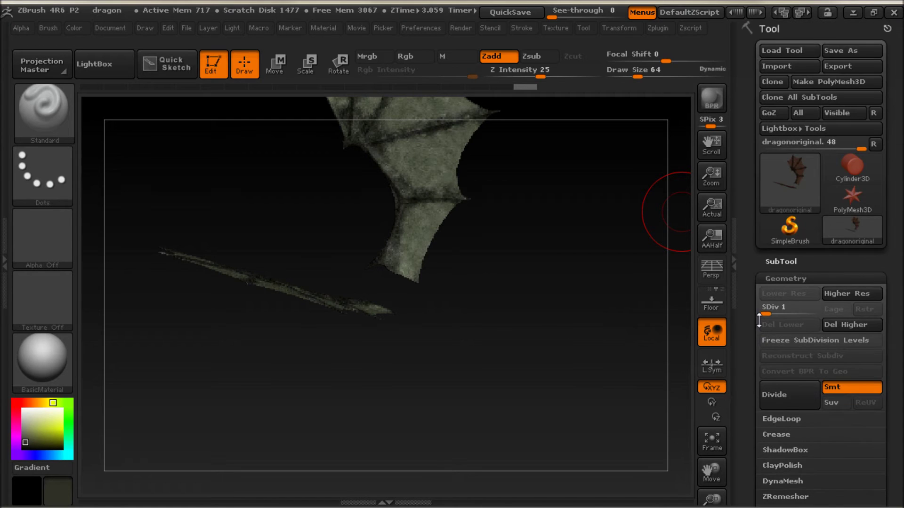
# Export the wing mesh as dragonwings2.OBJ into the Maps folder.
pyautogui.click(846, 66)
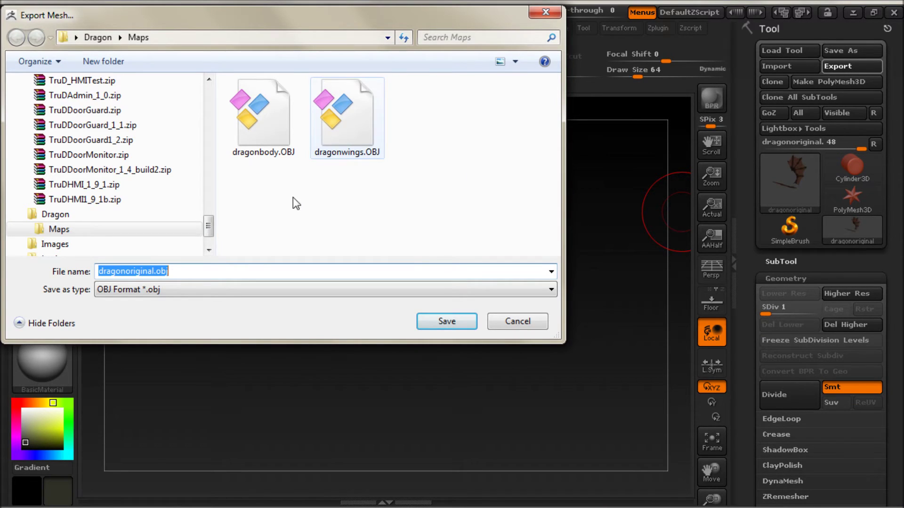
pyautogui.click(346, 117)
pyautogui.click(141, 271)
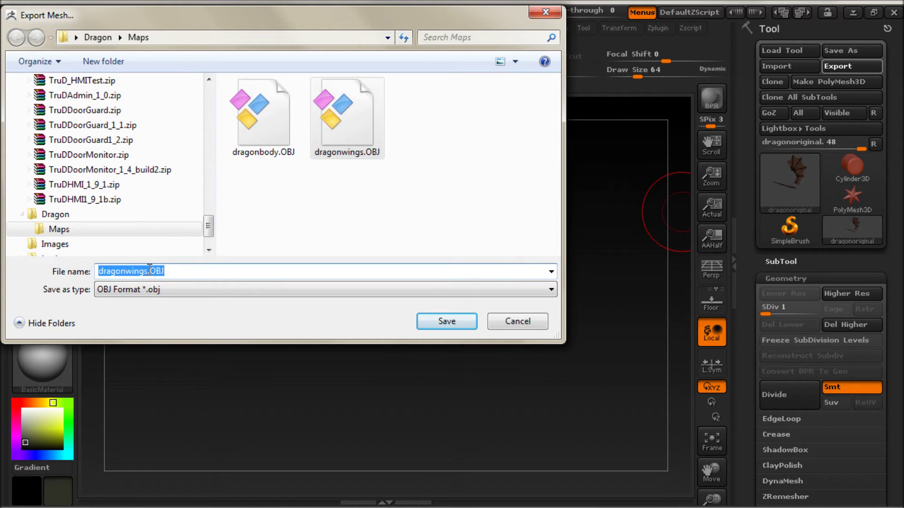
pyautogui.click(148, 271)
pyautogui.write('2')
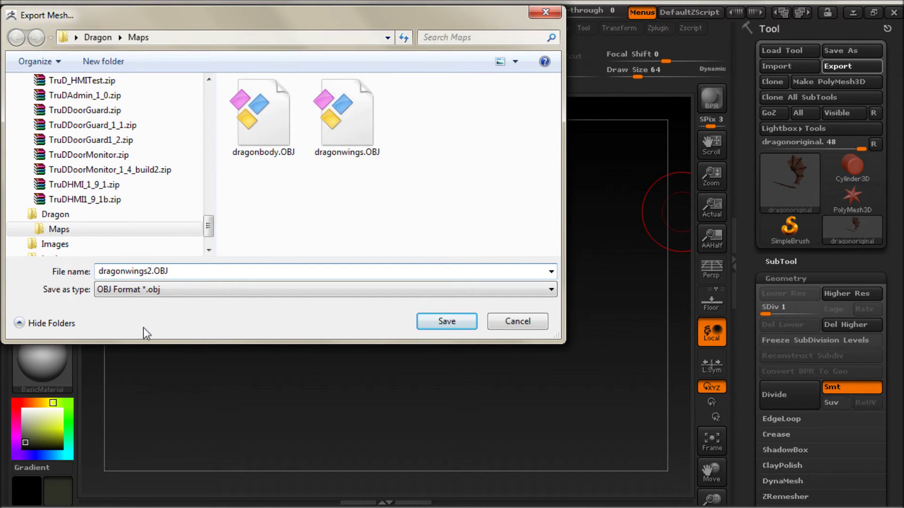
pyautogui.press('Return')
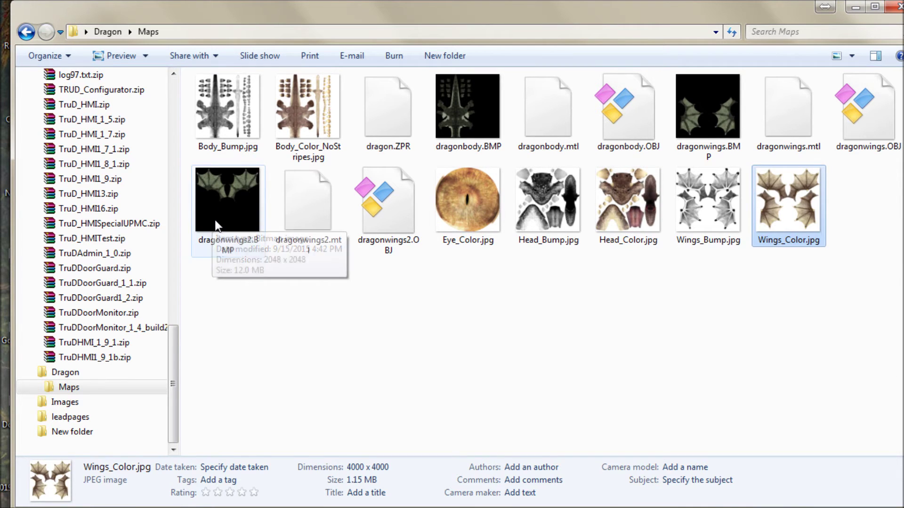
# Preview dragonwings2.BMP and then the older dragonwings.BMP in Photo Viewer to compare them.
pyautogui.click(220, 229)
pyautogui.doubleClick(225, 228)
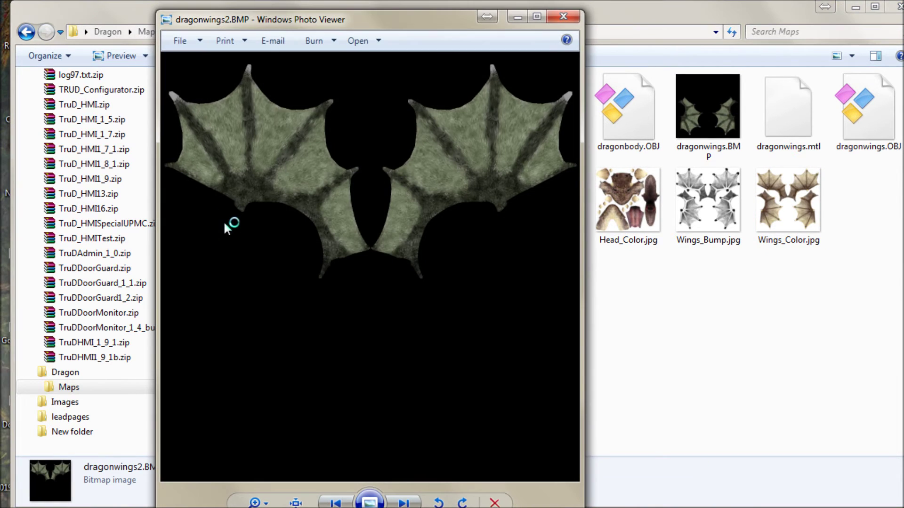
pyautogui.click(583, 14)
pyautogui.doubleClick(708, 105)
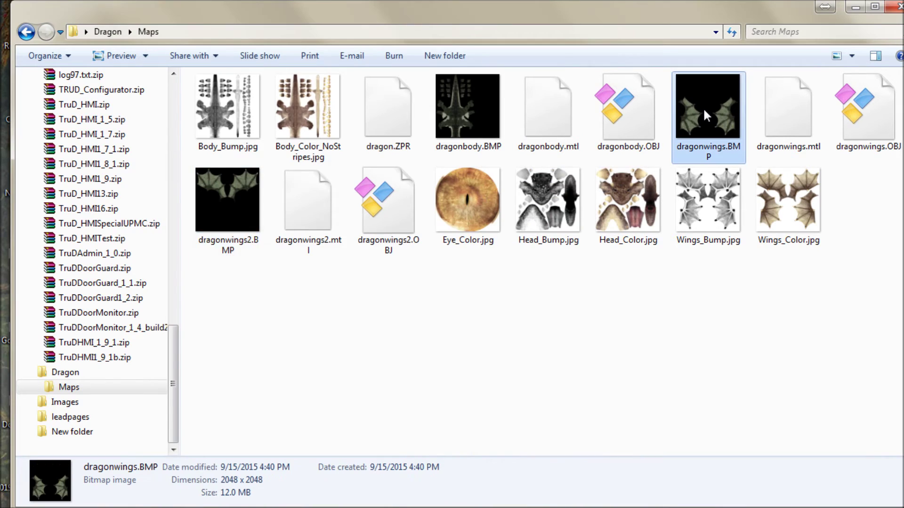
pyautogui.click(563, 16)
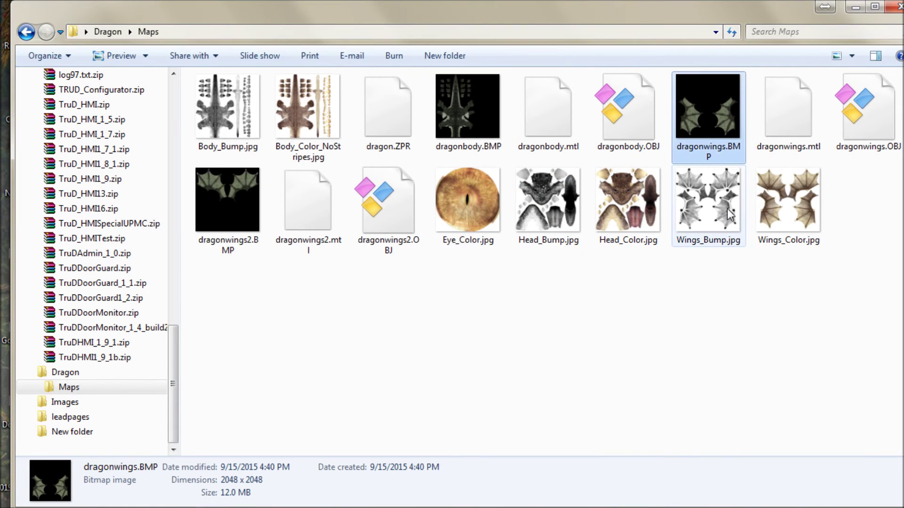
# Start GIMP 2 from the Start menu.
pyautogui.moveTo(789, 229)
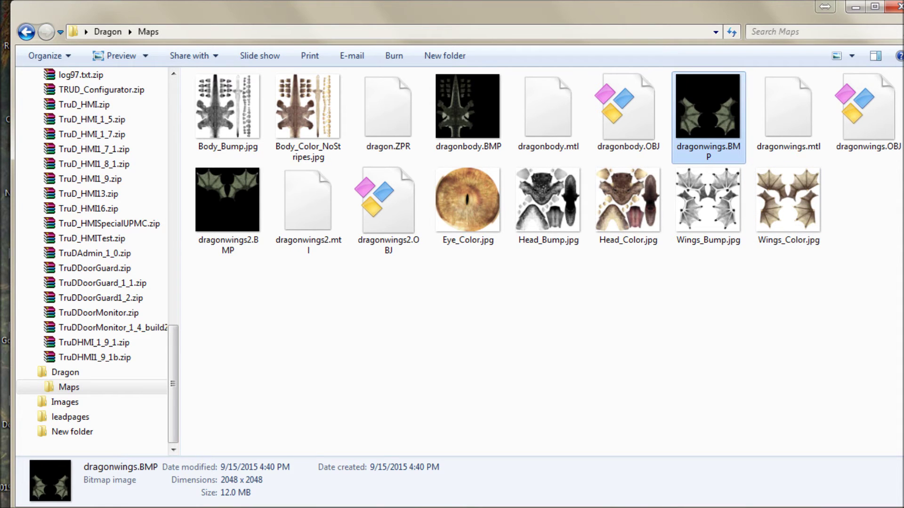
pyautogui.press('super')
pyautogui.click(47, 93)
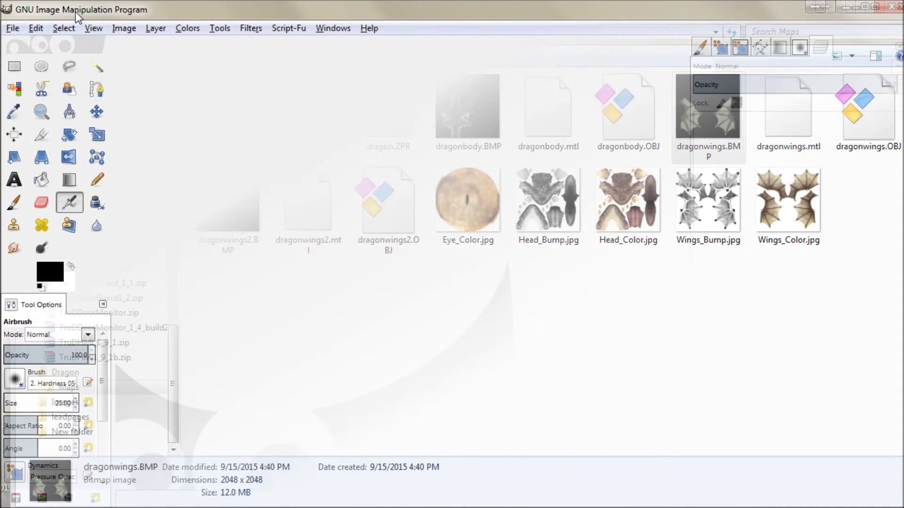
# Open dragonwings.BMP and dragonwings2.BMP together from Desktop\Dragon\Maps in GIMP.
pyautogui.click(12, 29)
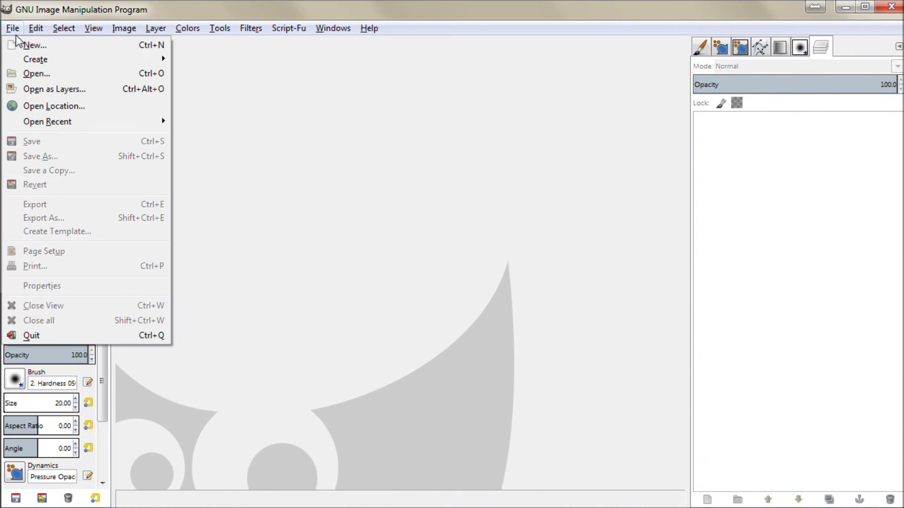
pyautogui.click(37, 73)
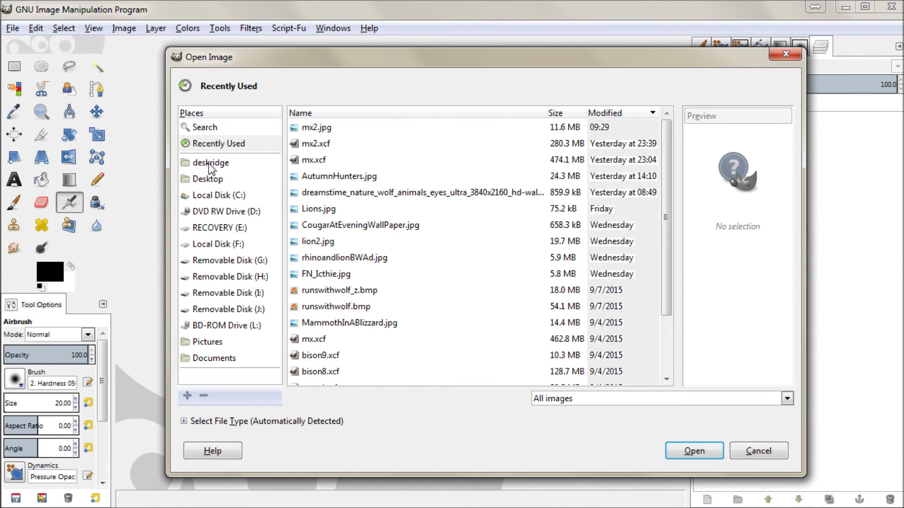
pyautogui.click(210, 165)
pyautogui.click(208, 182)
pyautogui.doubleClick(313, 160)
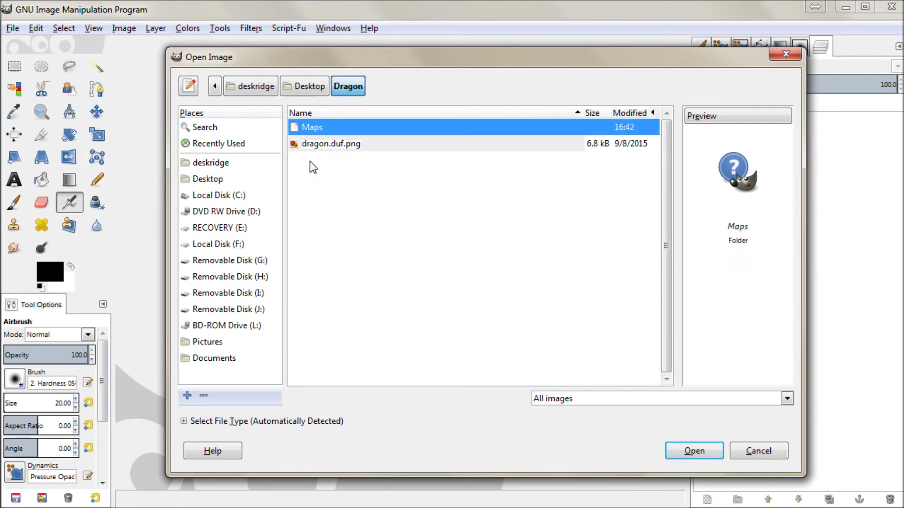
pyautogui.doubleClick(311, 126)
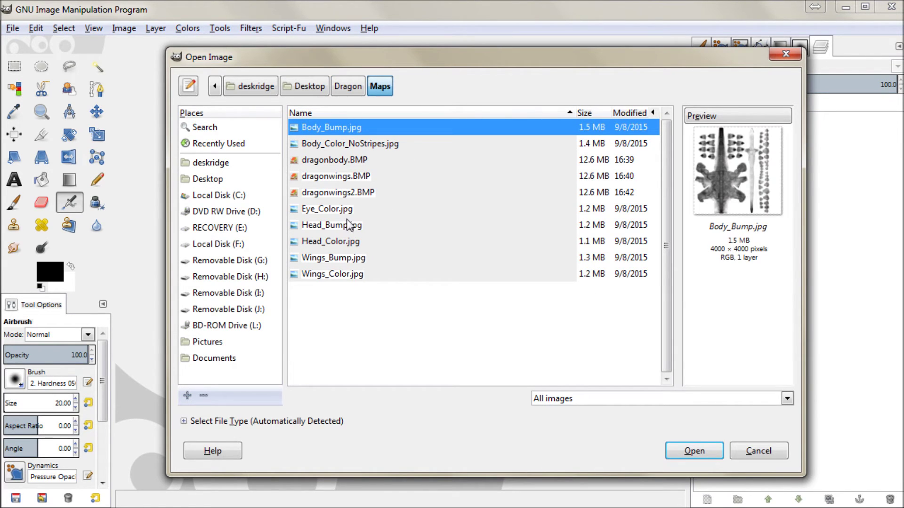
pyautogui.click(338, 177)
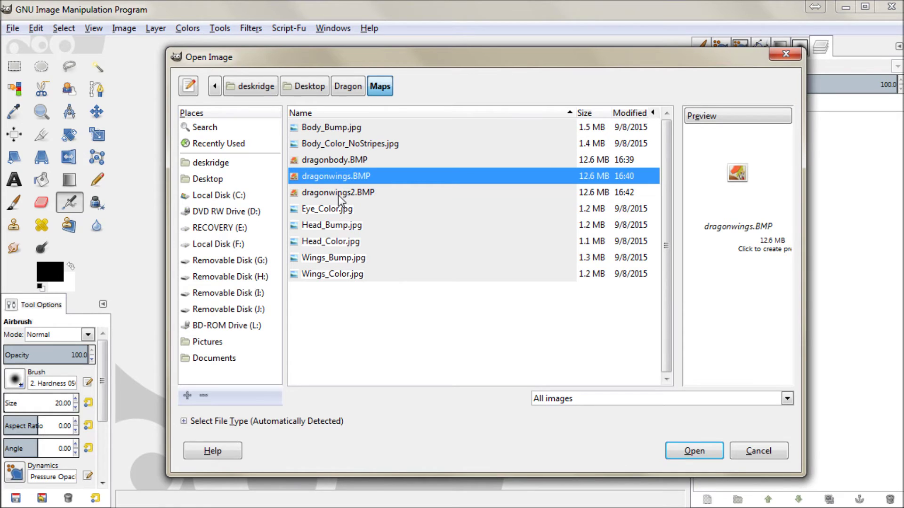
pyautogui.keyDown('shift'); pyautogui.click(339, 194); pyautogui.keyUp('shift')
pyautogui.click(702, 455)
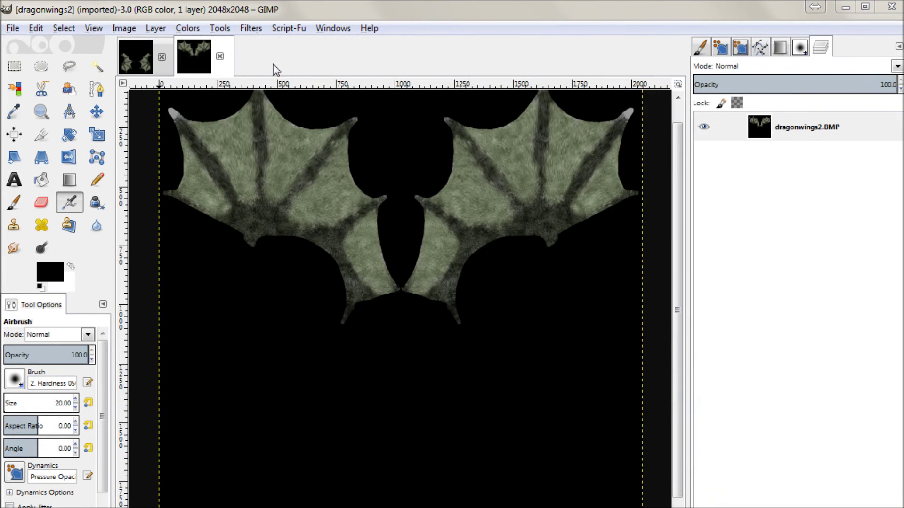
# Clear any selection in dragonwings2 and copy the whole image.
pyautogui.press('u')
pyautogui.click(390, 221)
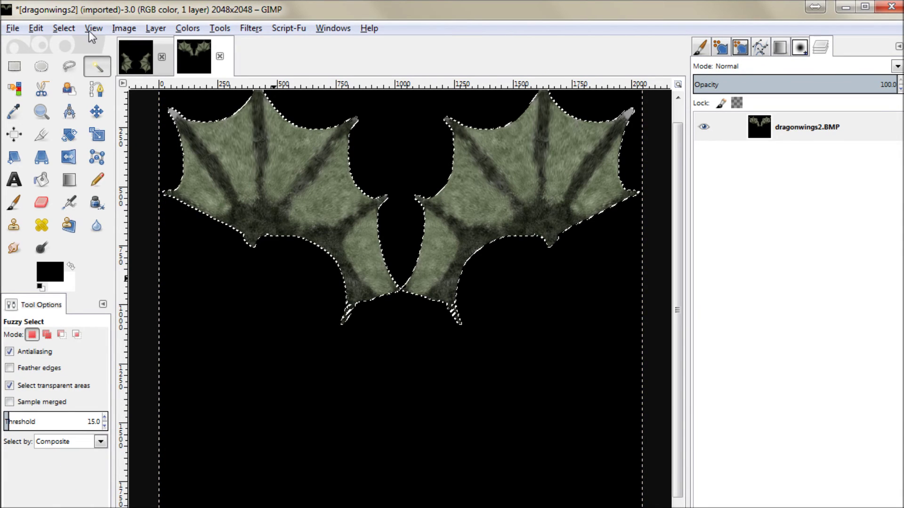
pyautogui.click(63, 29)
pyautogui.click(78, 61)
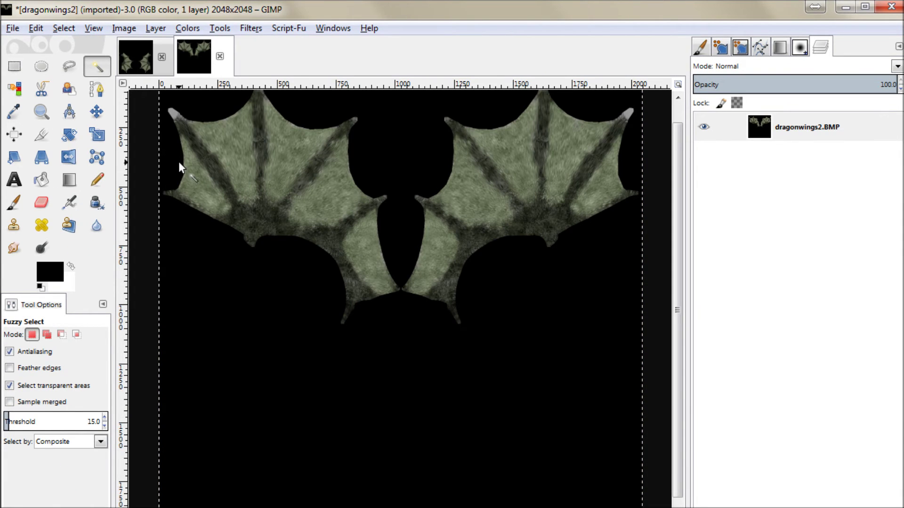
pyautogui.click(36, 29)
pyautogui.click(67, 127)
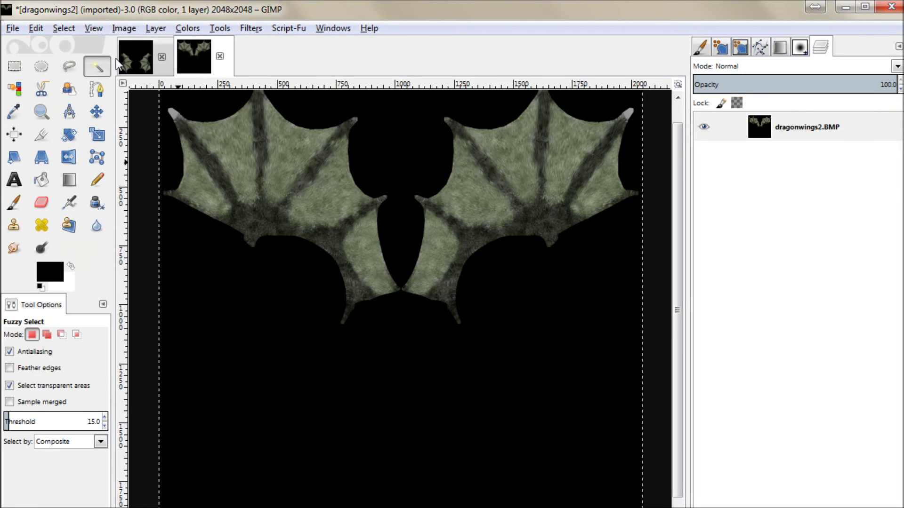
# Paste the wings into dragonwings as a new layer and delete its black background.
pyautogui.click(119, 59)
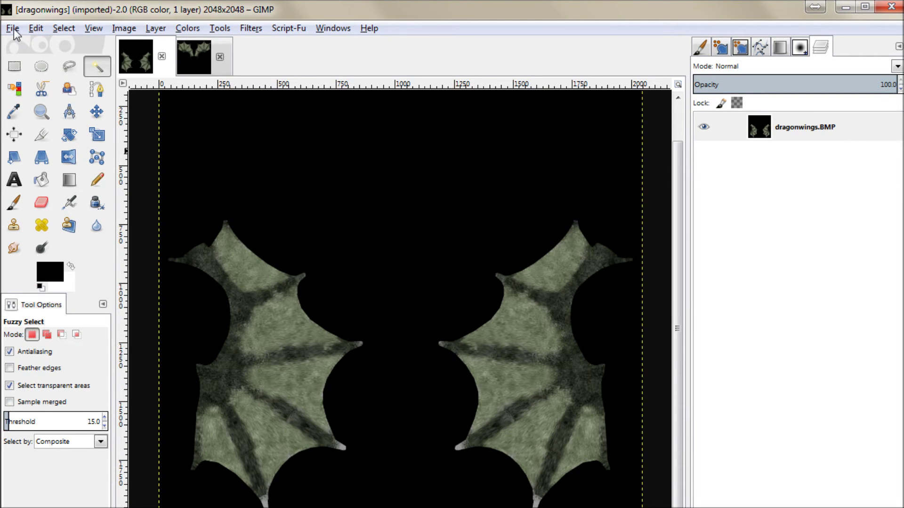
pyautogui.click(36, 28)
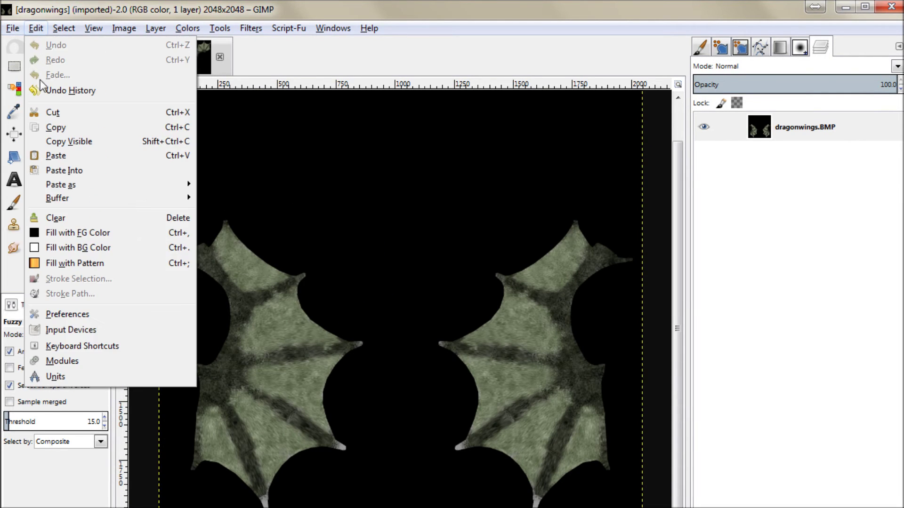
pyautogui.click(61, 160)
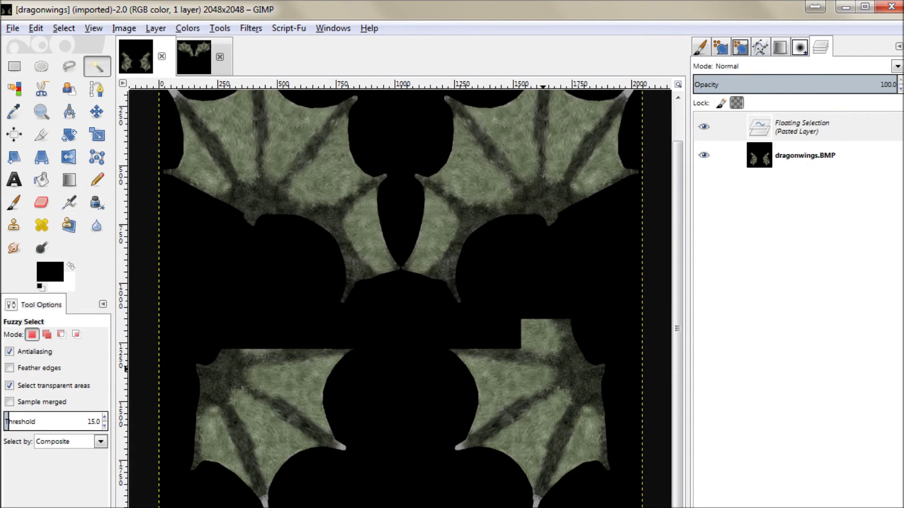
pyautogui.hotkey('shift', 'ctrl', 'n')
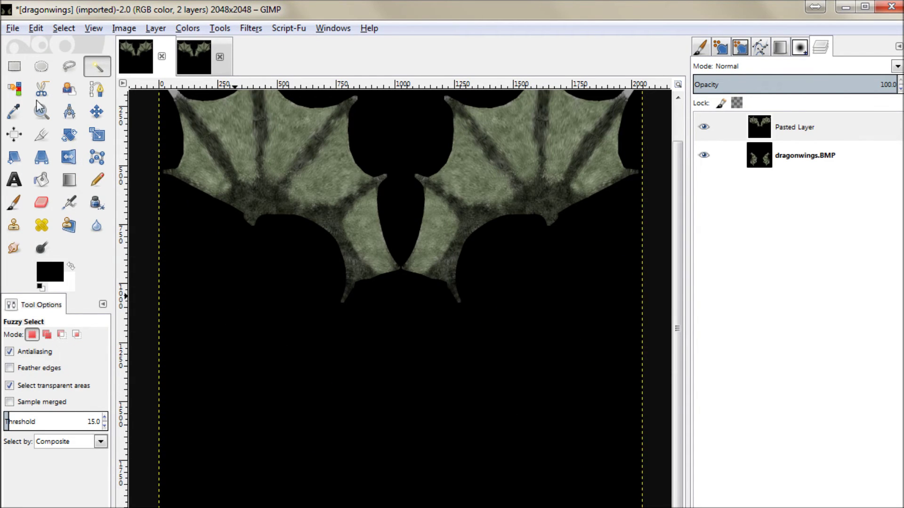
pyautogui.click(209, 282)
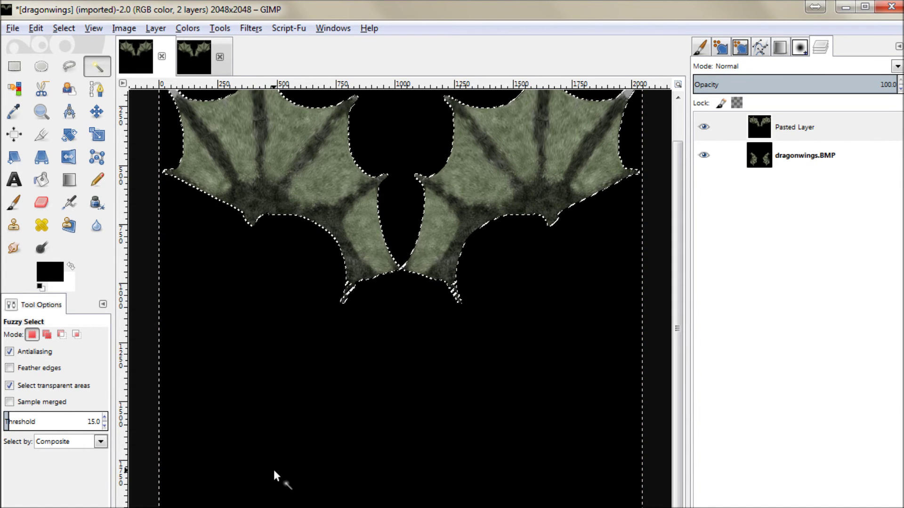
pyautogui.press('Delete')
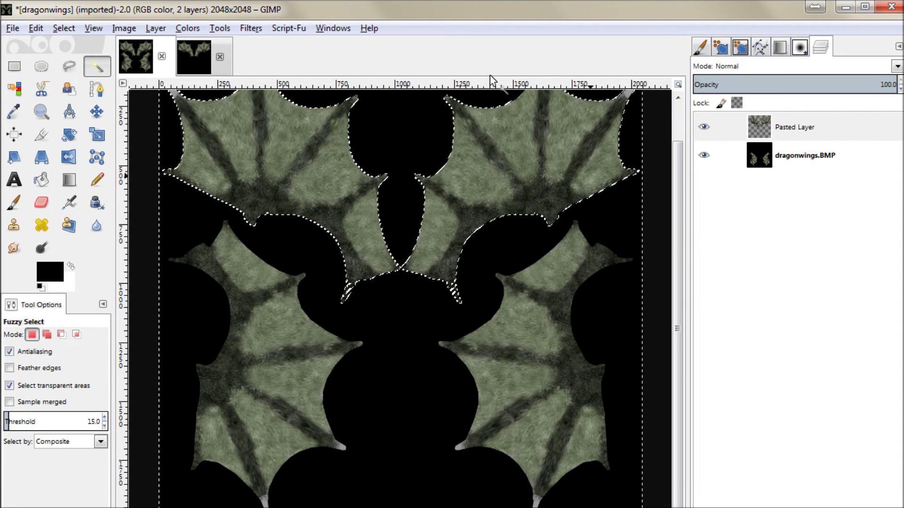
pyautogui.click(12, 29)
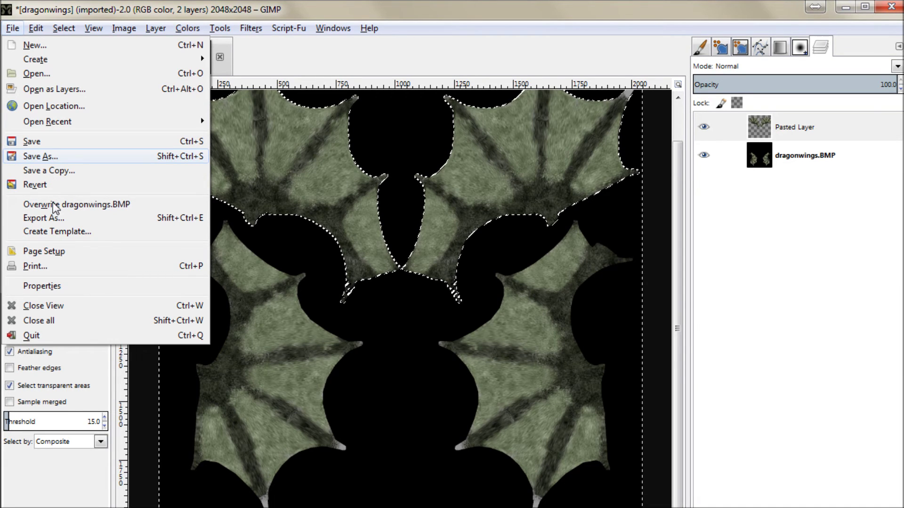
# Export the combined wing image as dragonwings.BMP, replacing the existing file.
pyautogui.click(56, 219)
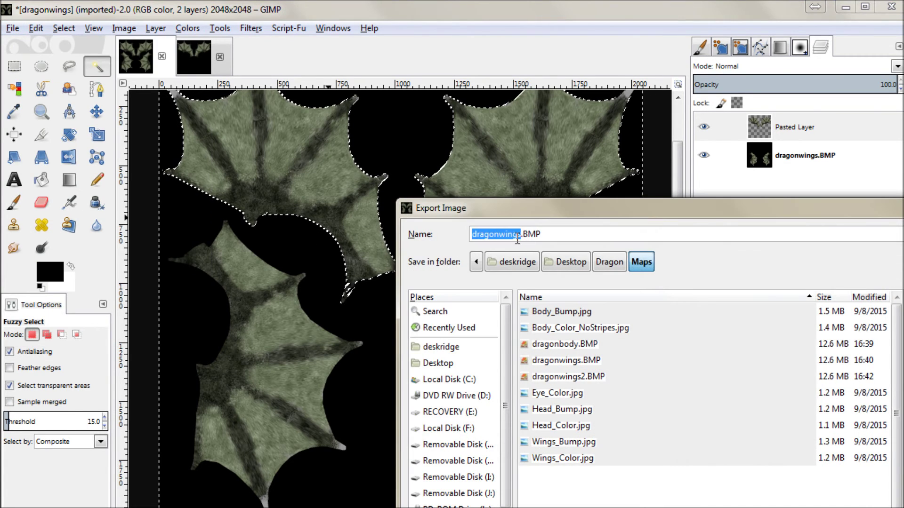
pyautogui.click(532, 235)
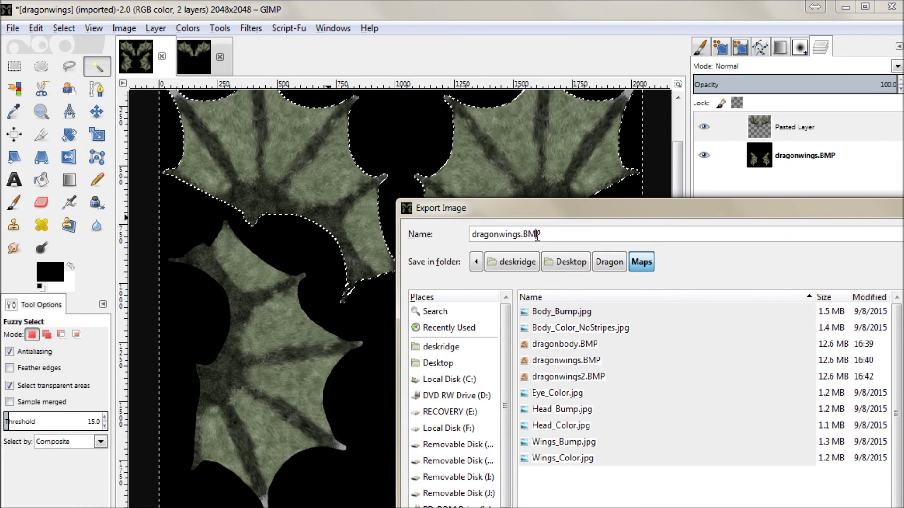
pyautogui.press('Return')
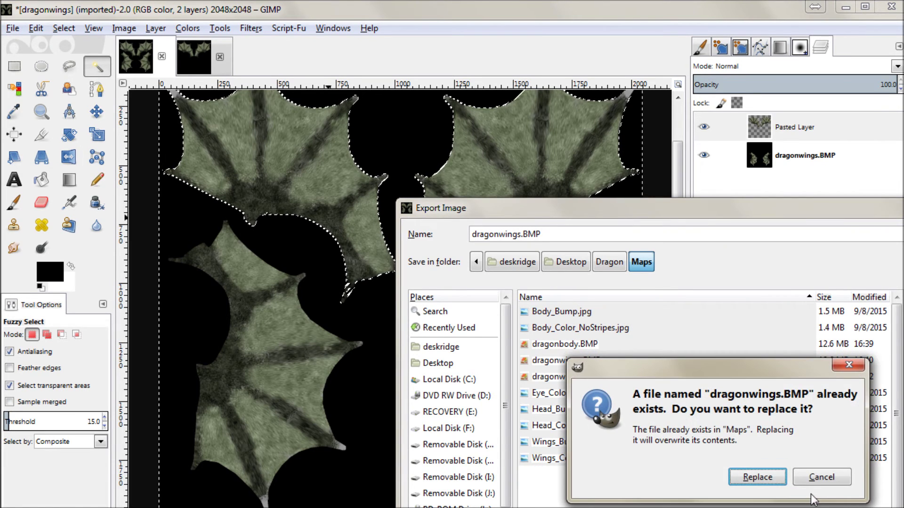
pyautogui.click(746, 479)
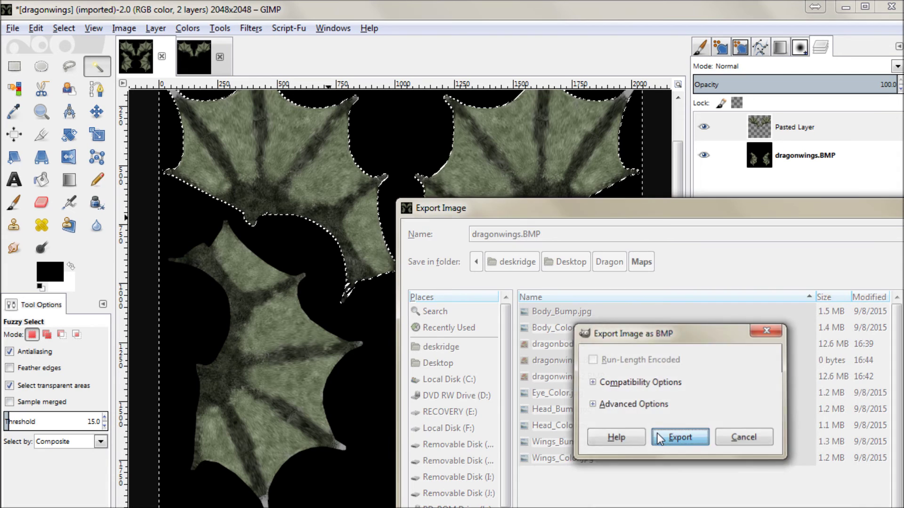
pyautogui.click(682, 382)
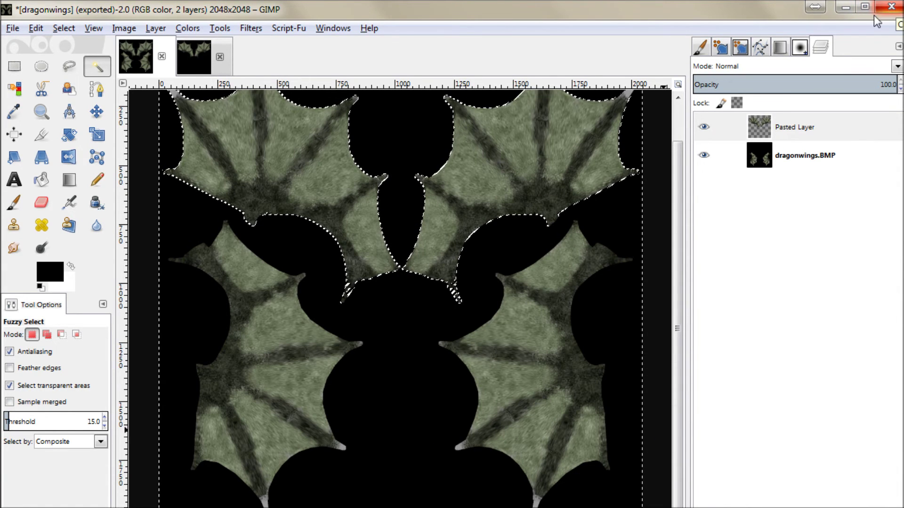
# Minimize GIMP and compare the updated dragonwings.BMP details with Wings_Color.jpg in Explorer.
pyautogui.click(846, 7)
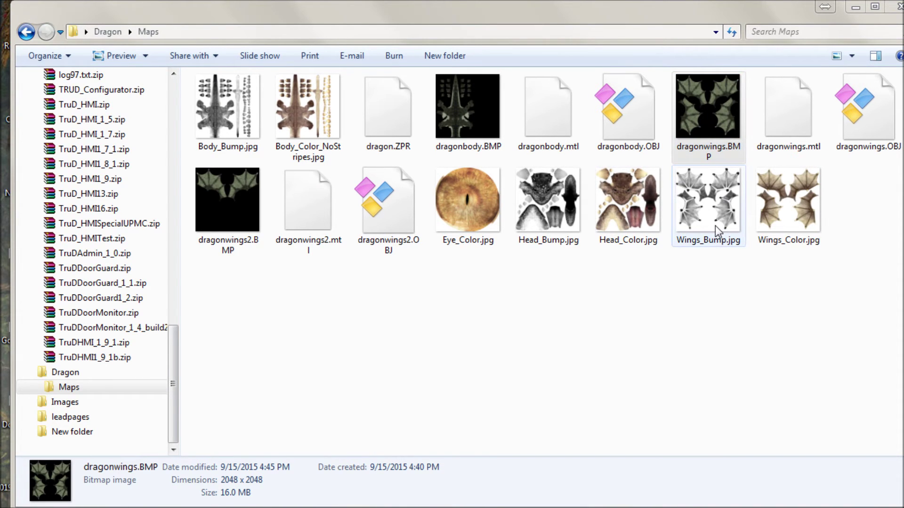
pyautogui.click(799, 217)
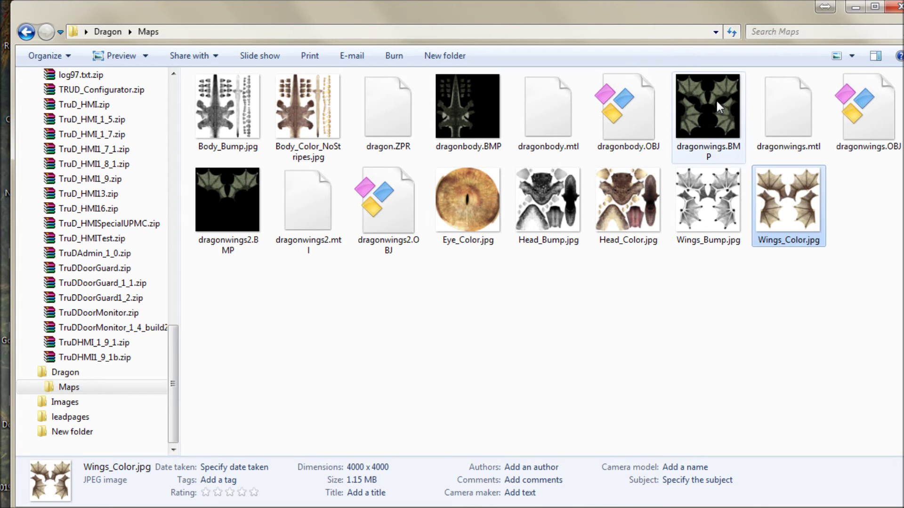
pyautogui.click(711, 111)
pyautogui.click(791, 197)
pyautogui.click(711, 112)
pyautogui.click(779, 216)
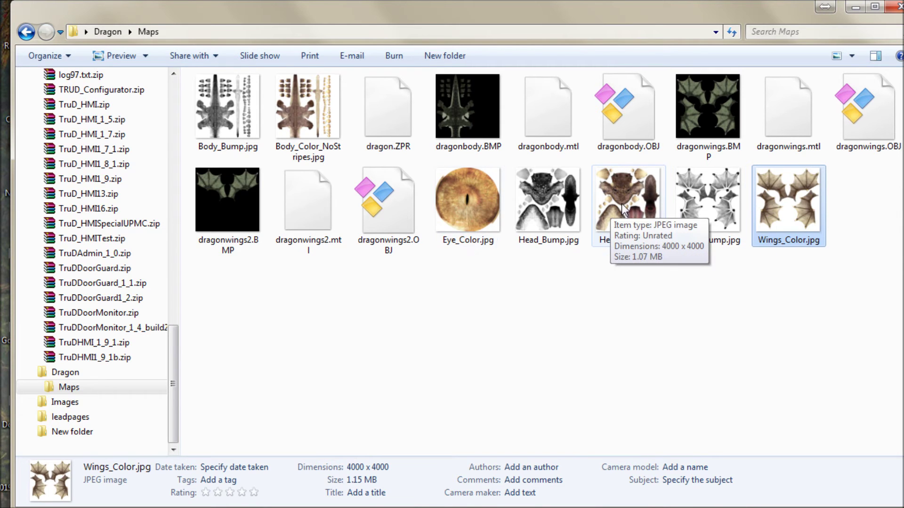
pyautogui.click(426, 492)
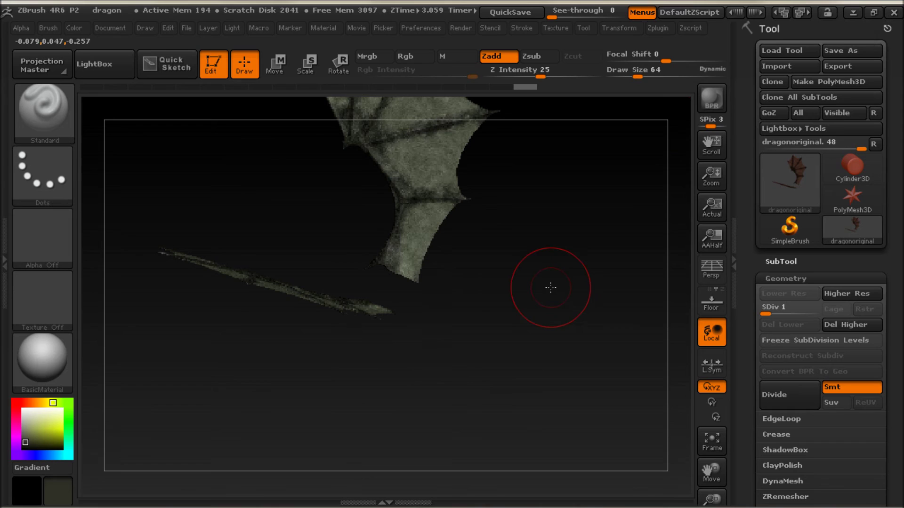
# Reveal the whole dragon, isolate the head polygroup, and rotate the head to a new angle.
pyautogui.hotkey('ctrl', 'shift')
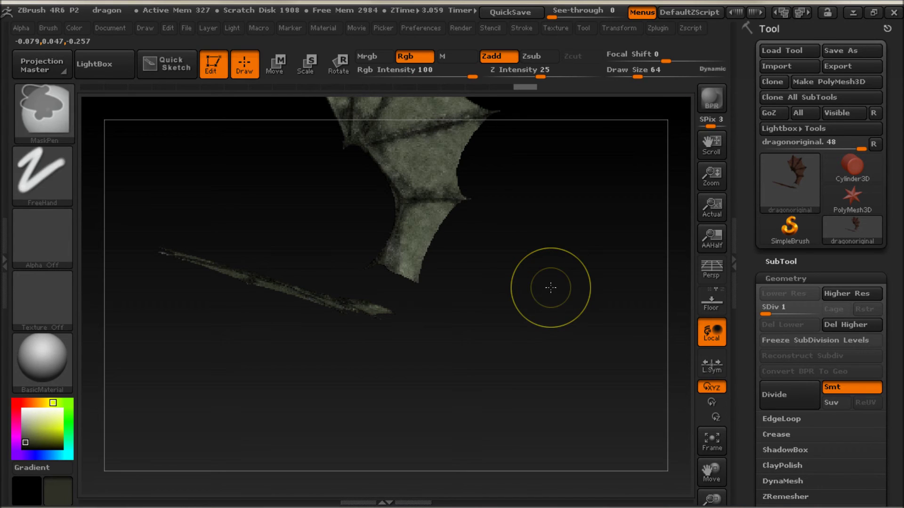
pyautogui.keyDown('ctrl'); pyautogui.keyDown('shift'); pyautogui.click(611, 225); pyautogui.keyUp('shift'); pyautogui.keyUp('ctrl')
pyautogui.moveTo(554, 283)
pyautogui.mouseDown()
pyautogui.moveTo(605, 315)
pyautogui.moveTo(569, 268)
pyautogui.mouseUp()
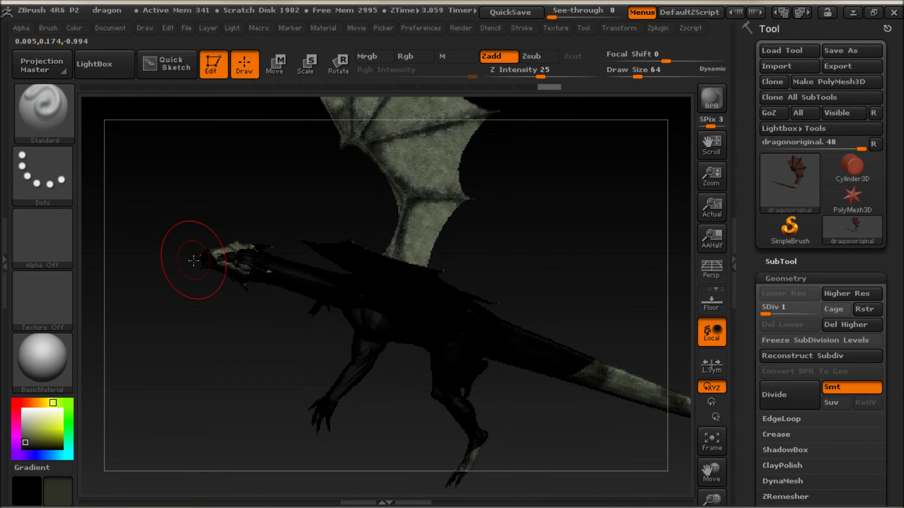
pyautogui.hotkey('ctrl', 'shift')
pyautogui.keyDown('ctrl'); pyautogui.keyDown('shift'); pyautogui.click(228, 248); pyautogui.keyUp('shift'); pyautogui.keyUp('ctrl')
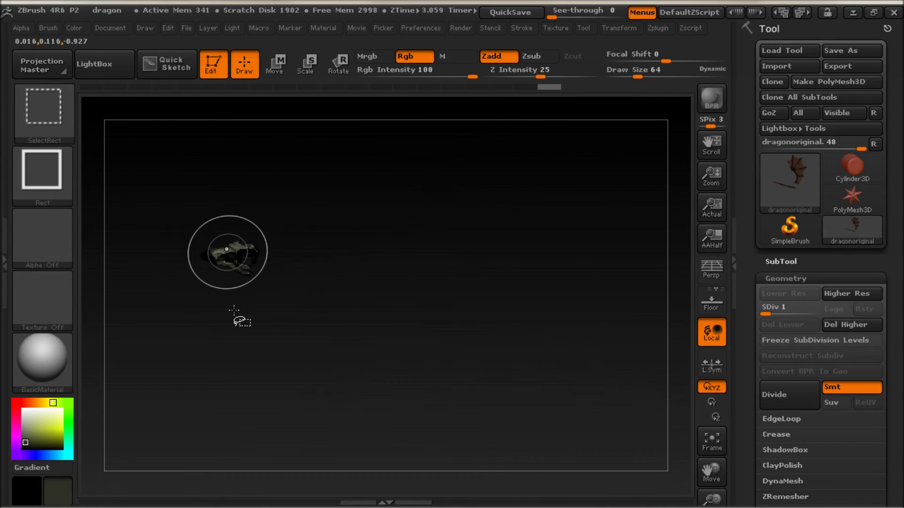
pyautogui.moveTo(587, 371)
pyautogui.mouseDown()
pyautogui.moveTo(575, 365)
pyautogui.moveTo(564, 325)
pyautogui.moveTo(608, 318)
pyautogui.moveTo(600, 343)
pyautogui.moveTo(546, 307)
pyautogui.moveTo(570, 287)
pyautogui.moveTo(538, 306)
pyautogui.mouseUp()
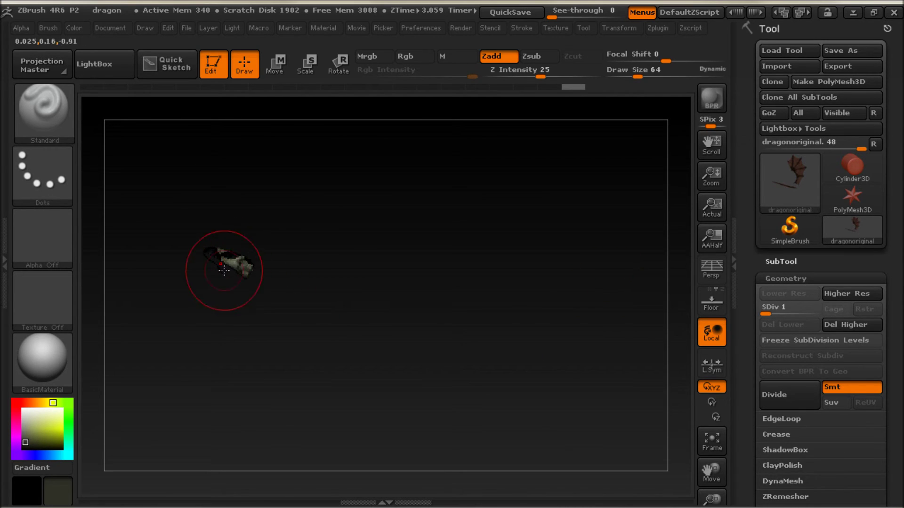
pyautogui.moveTo(281, 335); pyautogui.dragTo(237, 361)
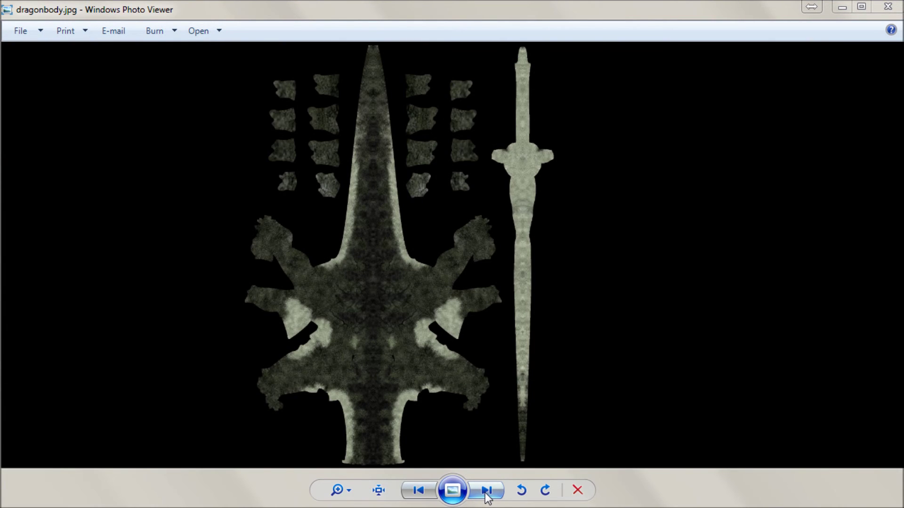
# Step through dragonhead.jpg and dragonwings.jpg in Photo Viewer, ending on dragonbody.jpg.
pyautogui.click(486, 491)
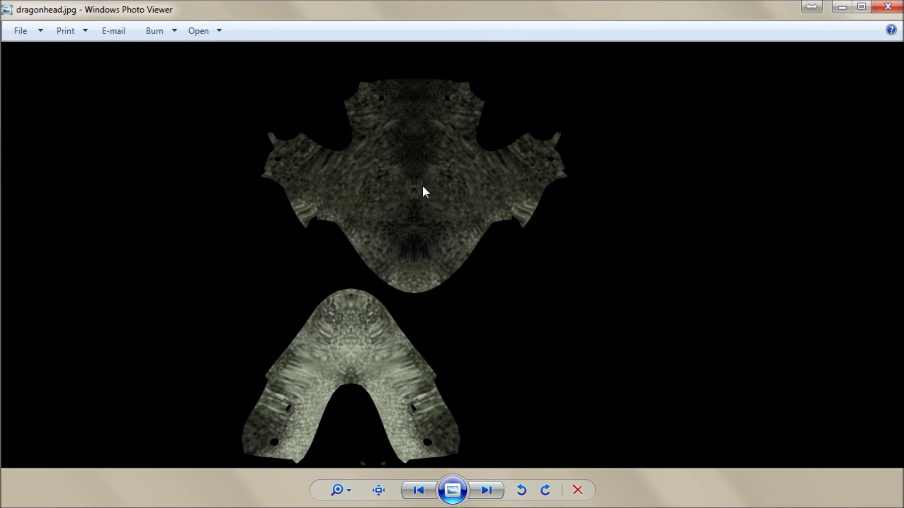
pyautogui.click(419, 491)
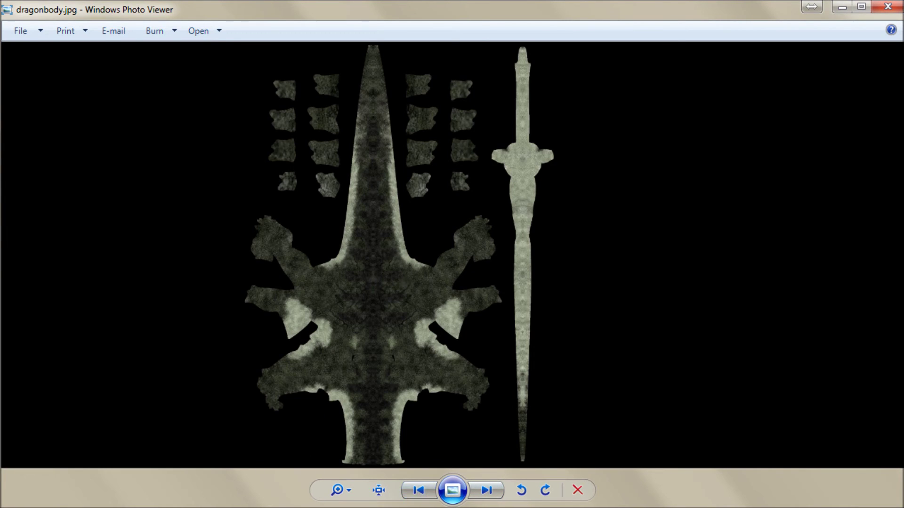
pyautogui.click(486, 491)
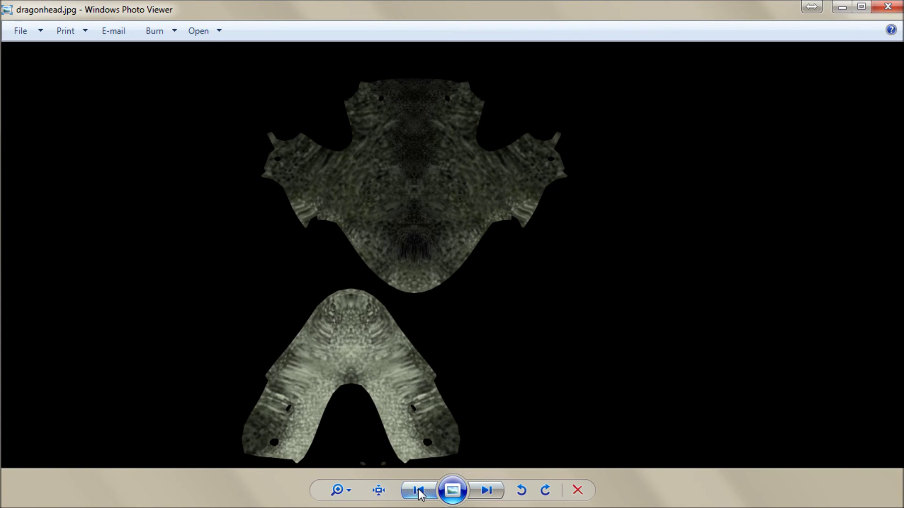
pyautogui.click(419, 492)
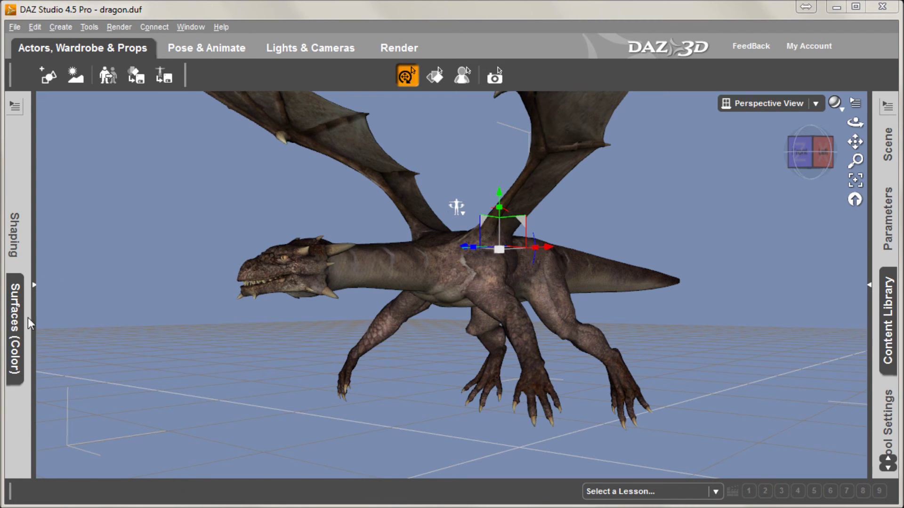
# Load Desktop\Dragon\Maps\dragonbody.jpg as the 2_SkinBody surface's Diffuse Color map.
pyautogui.click(15, 346)
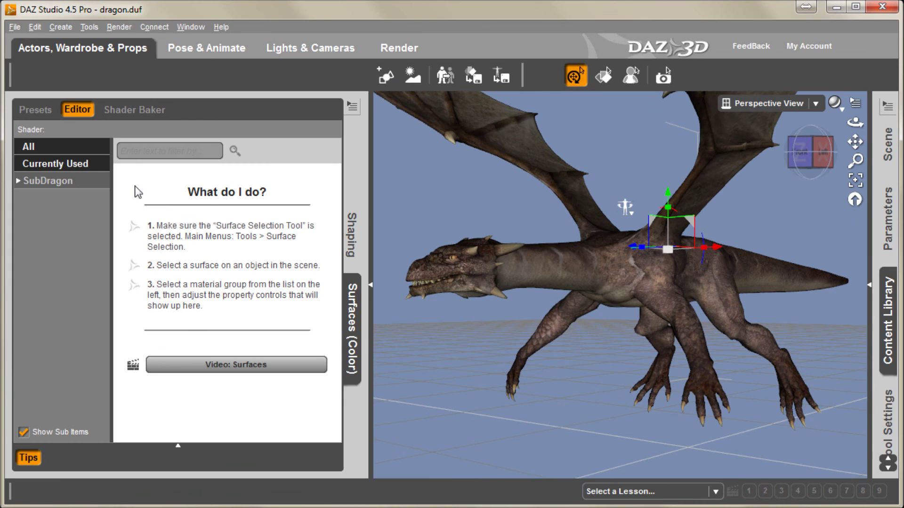
pyautogui.click(19, 181)
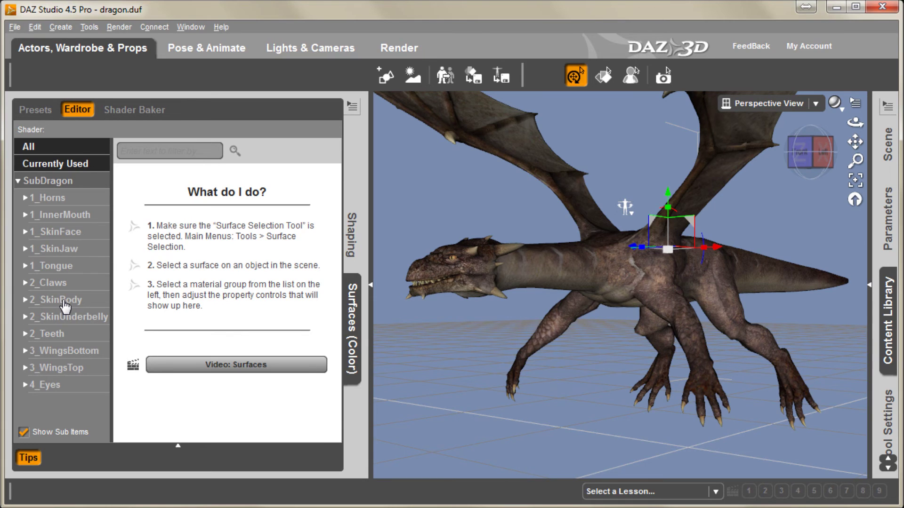
pyautogui.click(64, 301)
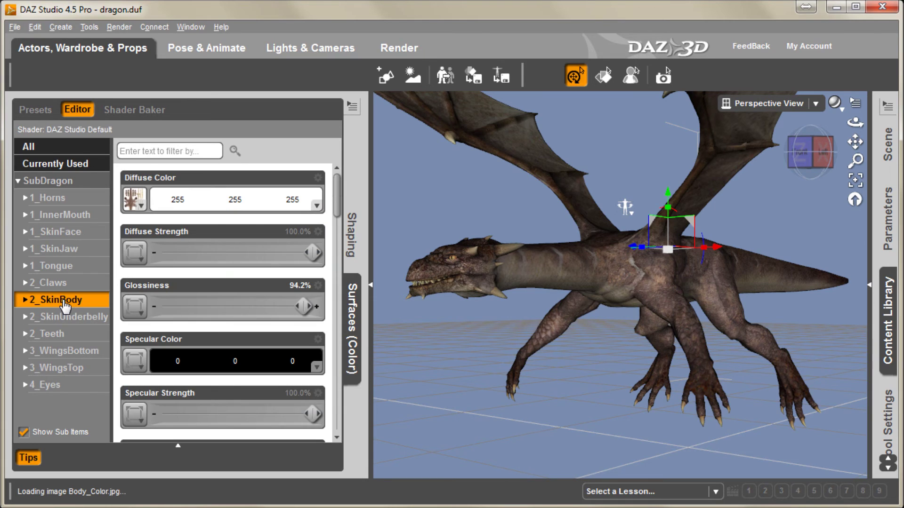
pyautogui.click(132, 203)
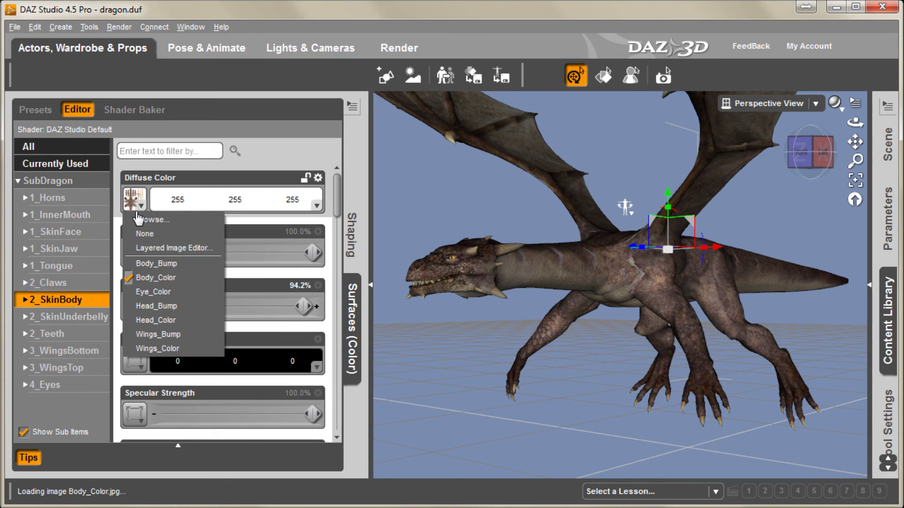
pyautogui.click(142, 220)
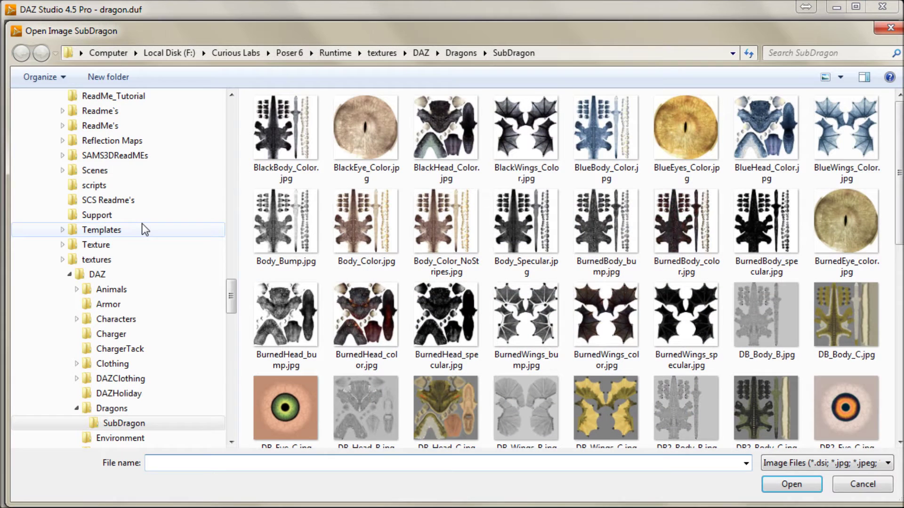
pyautogui.moveTo(230, 299); pyautogui.dragTo(230, 108)
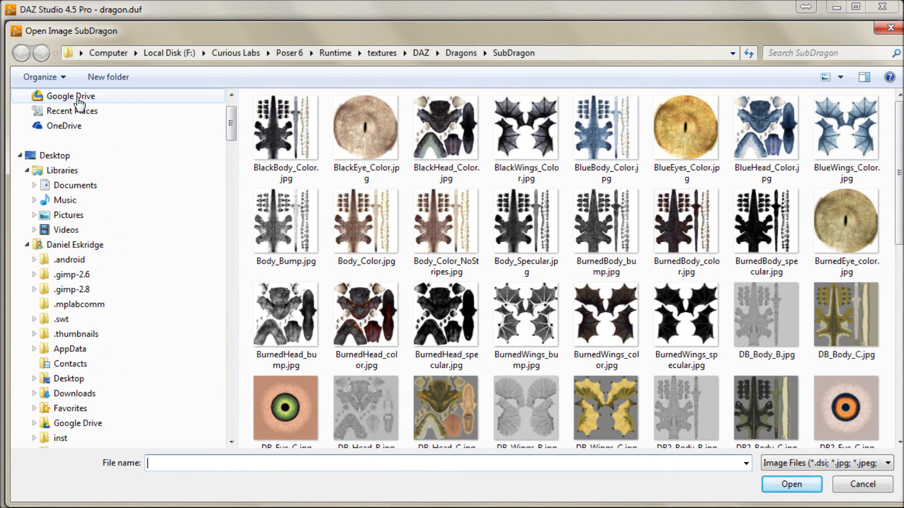
pyautogui.click(52, 155)
pyautogui.doubleClick(658, 160)
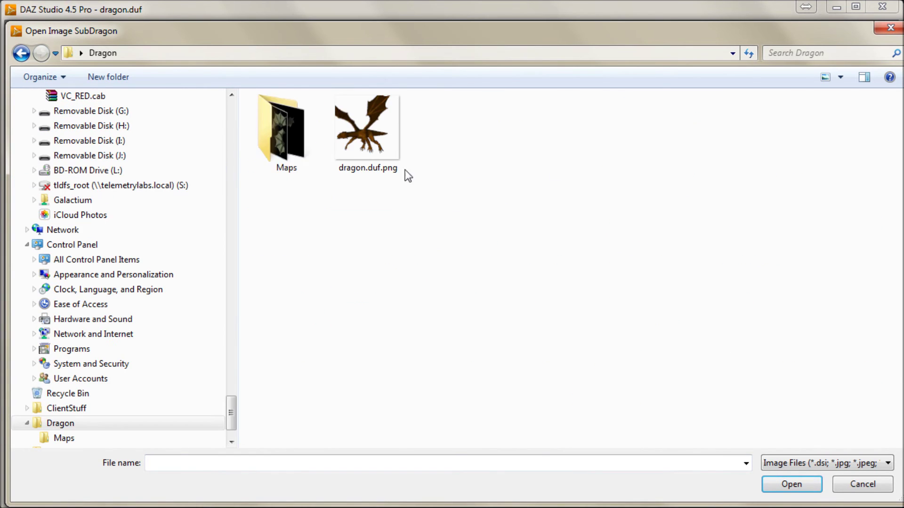
pyautogui.doubleClick(282, 132)
pyautogui.doubleClick(457, 138)
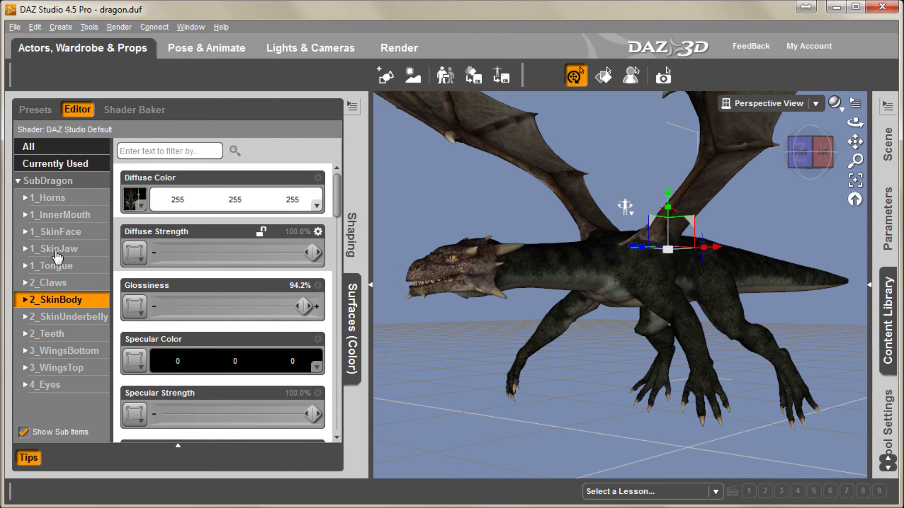
# Load dragonhead.jpg from the Dragon Maps folder as 1_SkinFace's Diffuse Color map.
pyautogui.click(54, 233)
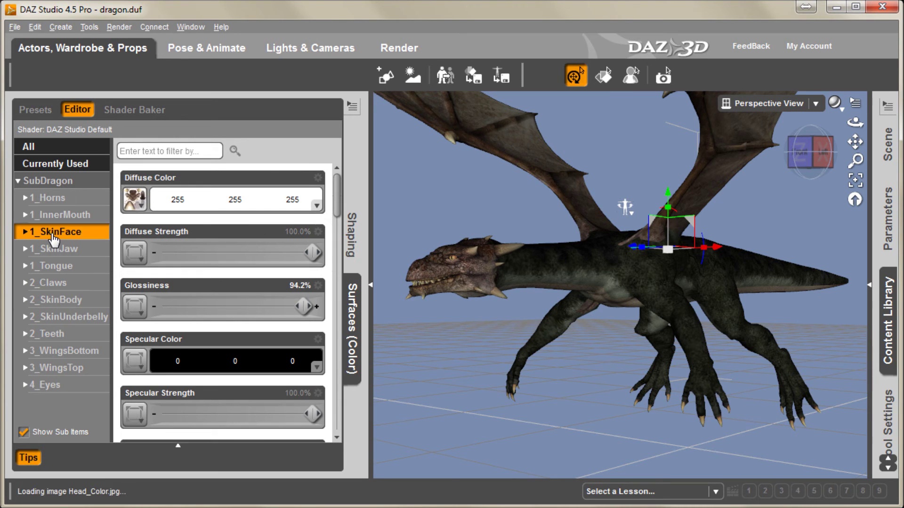
pyautogui.click(134, 200)
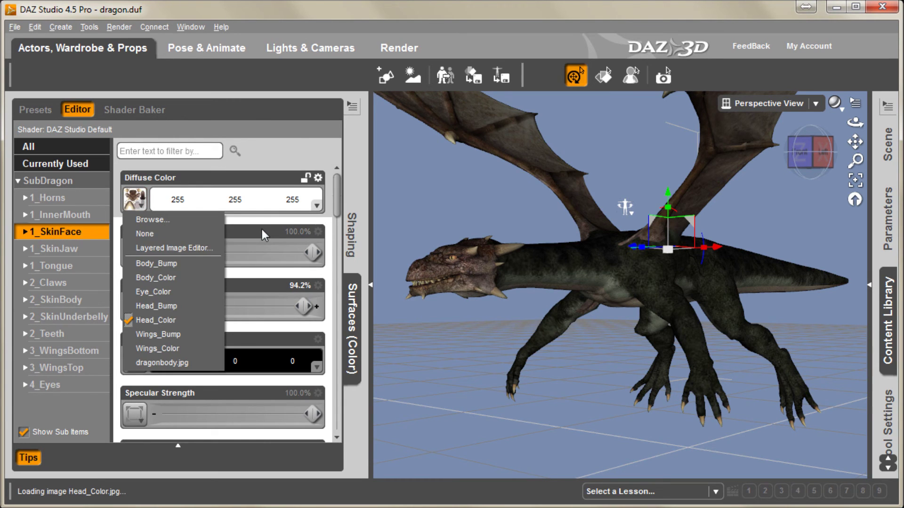
pyautogui.click(146, 222)
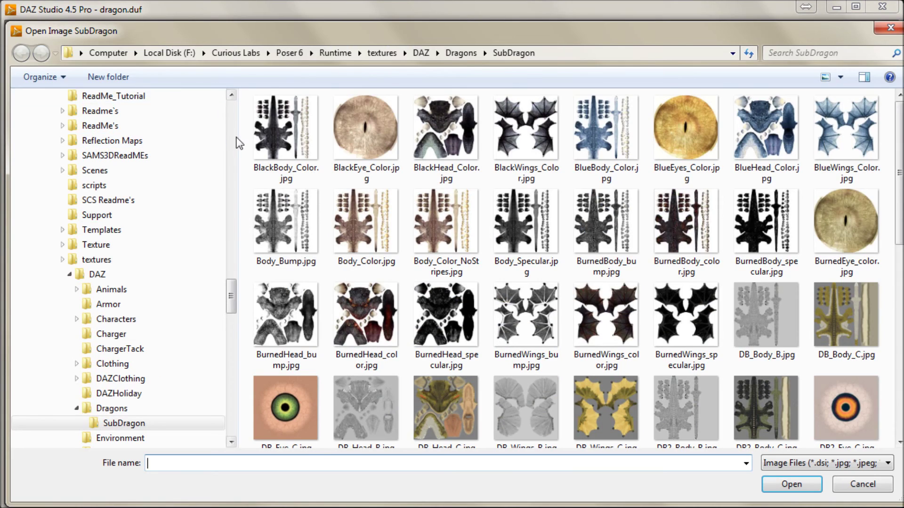
pyautogui.moveTo(231, 296); pyautogui.dragTo(216, 111)
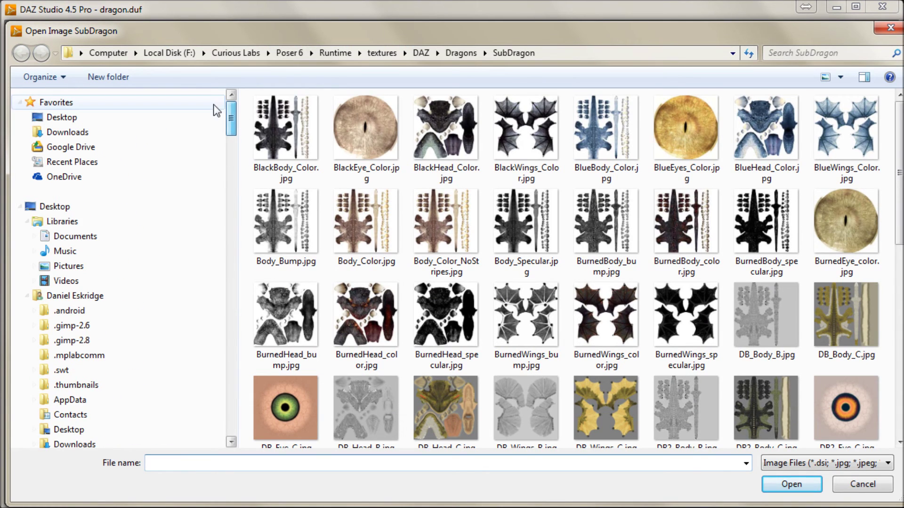
pyautogui.click(87, 116)
pyautogui.doubleClick(664, 157)
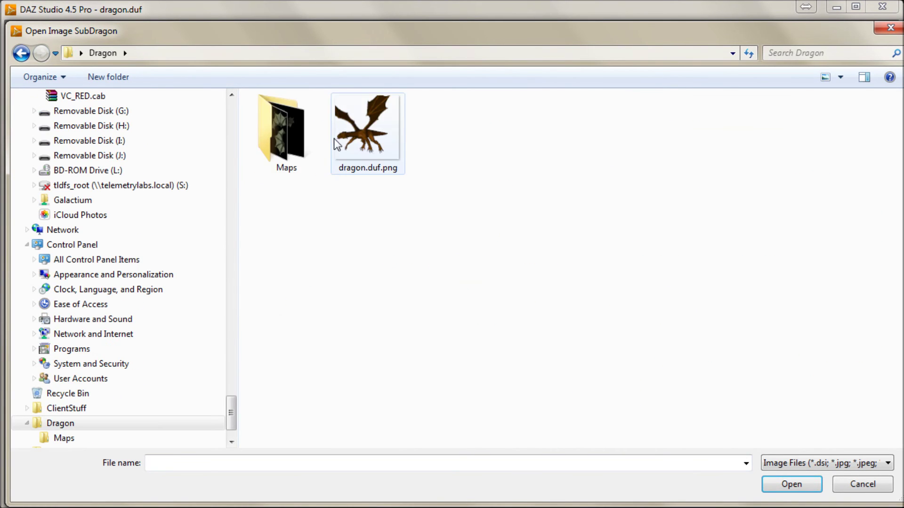
pyautogui.click(294, 151)
pyautogui.doubleClick(294, 150)
pyautogui.doubleClick(535, 140)
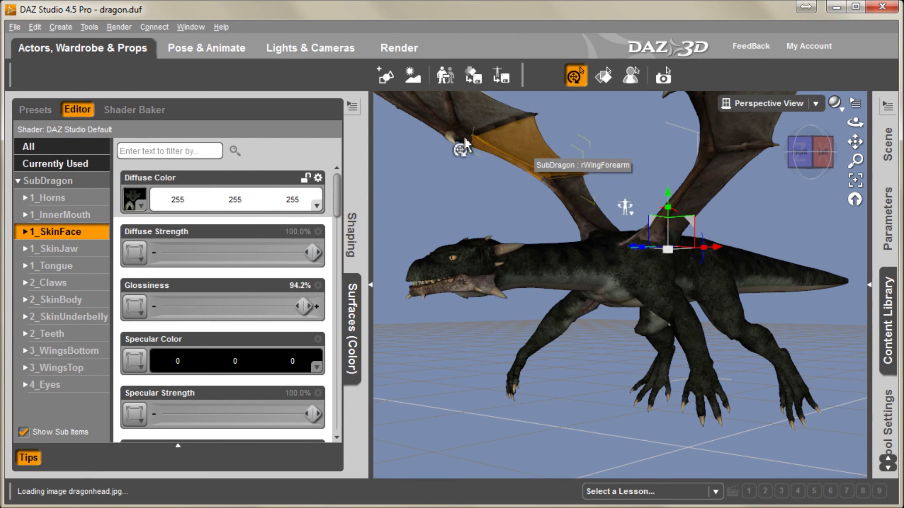
# Load dragonhead.jpg as the 1_SkinJaw surface's Diffuse Color map too.
pyautogui.click(69, 254)
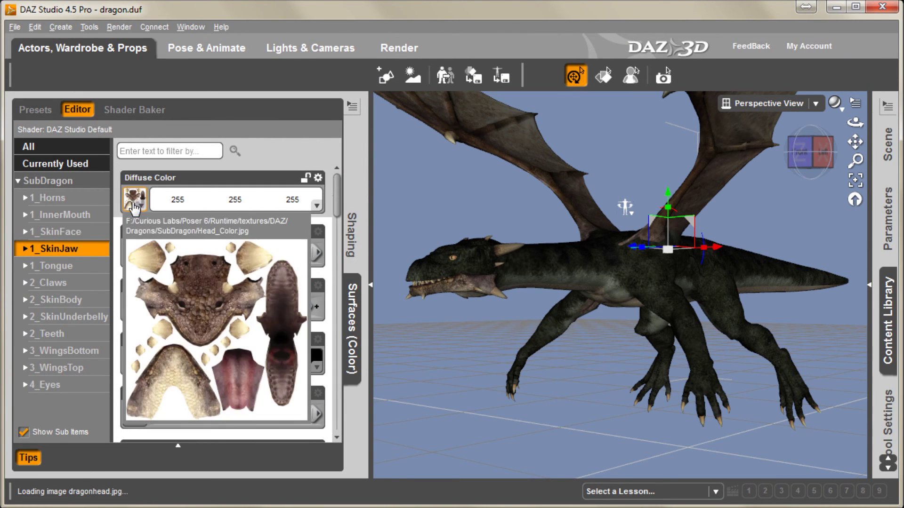
pyautogui.click(134, 199)
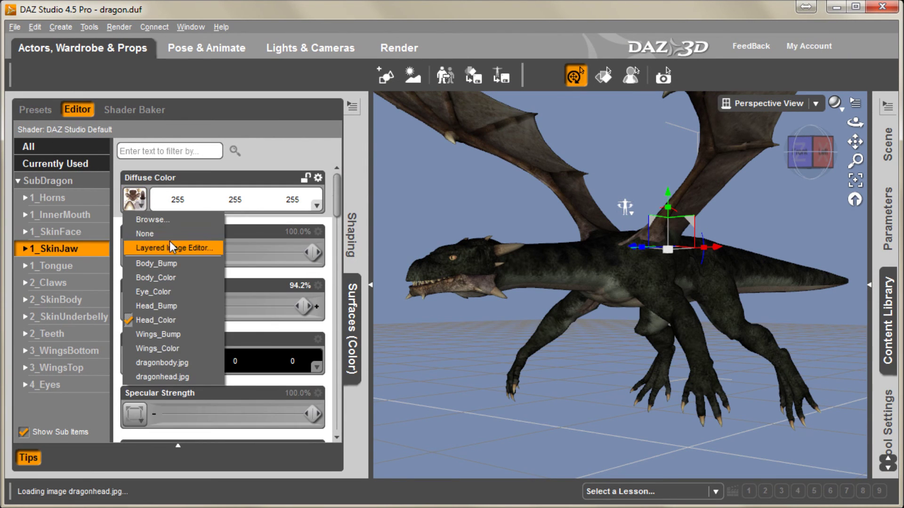
pyautogui.click(143, 220)
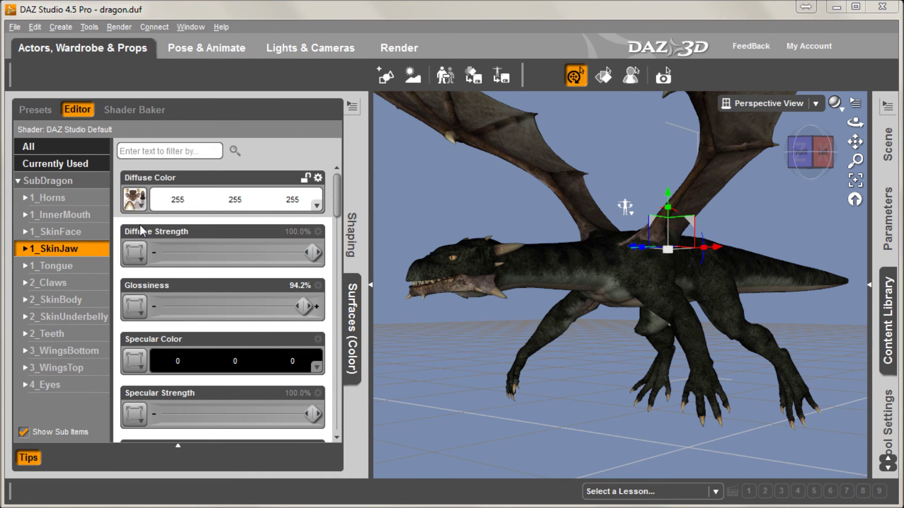
pyautogui.moveTo(230, 297); pyautogui.dragTo(230, 113)
pyautogui.click(70, 120)
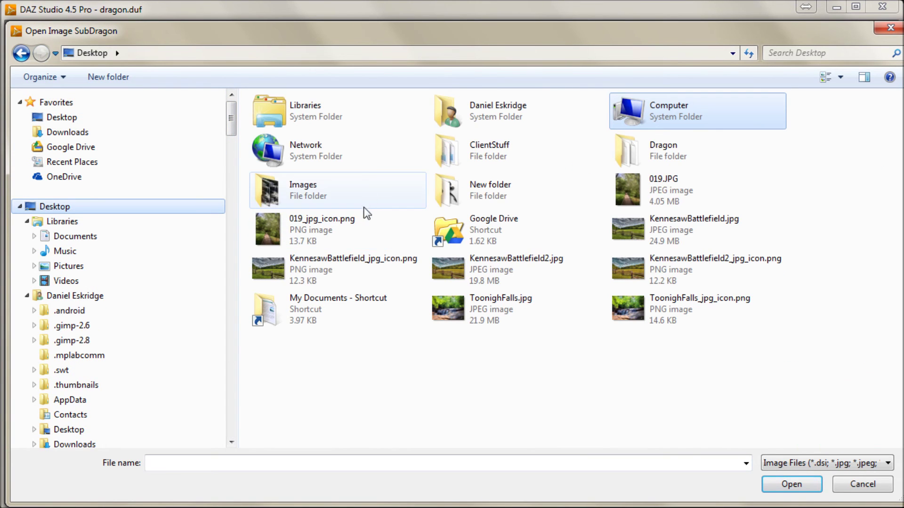
pyautogui.doubleClick(641, 157)
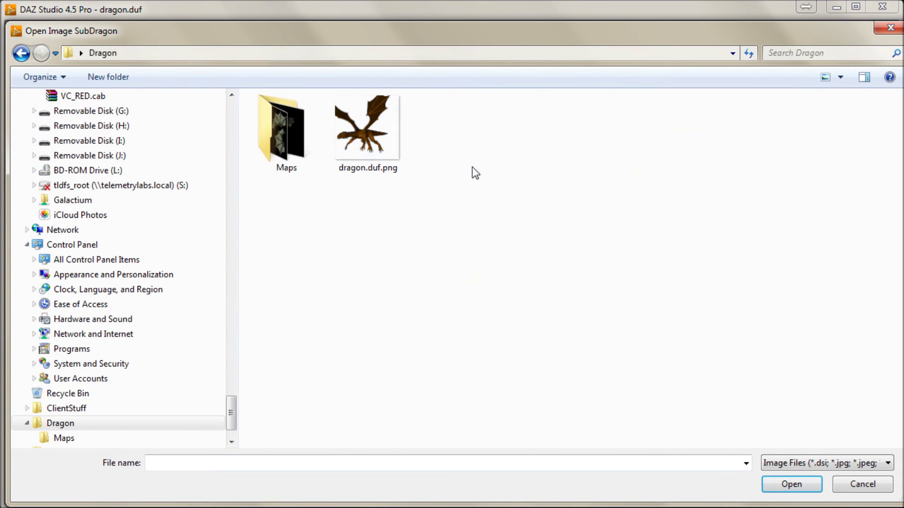
pyautogui.doubleClick(278, 156)
pyautogui.doubleClick(500, 153)
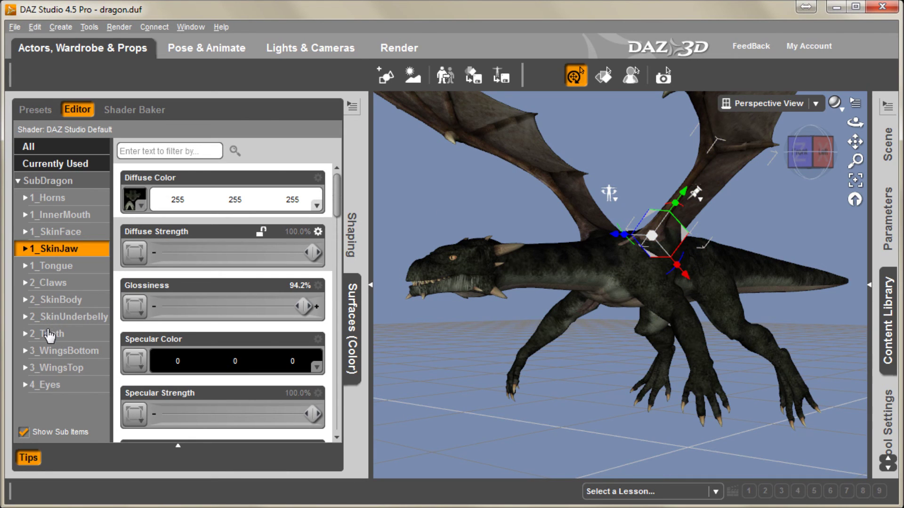
pyautogui.click(25, 317)
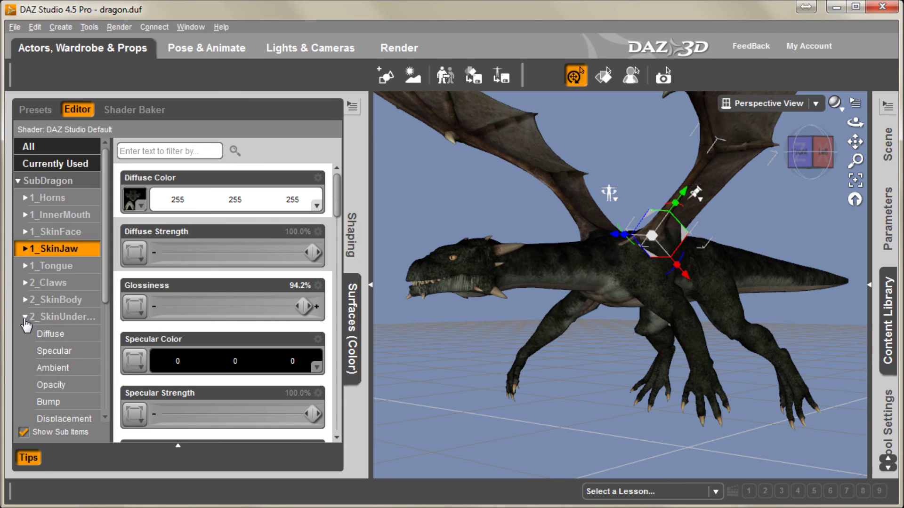
# Load dragonbody.jpg as the 2_SkinUnderbelly surface's Diffuse Color map.
pyautogui.click(66, 320)
pyautogui.click(140, 205)
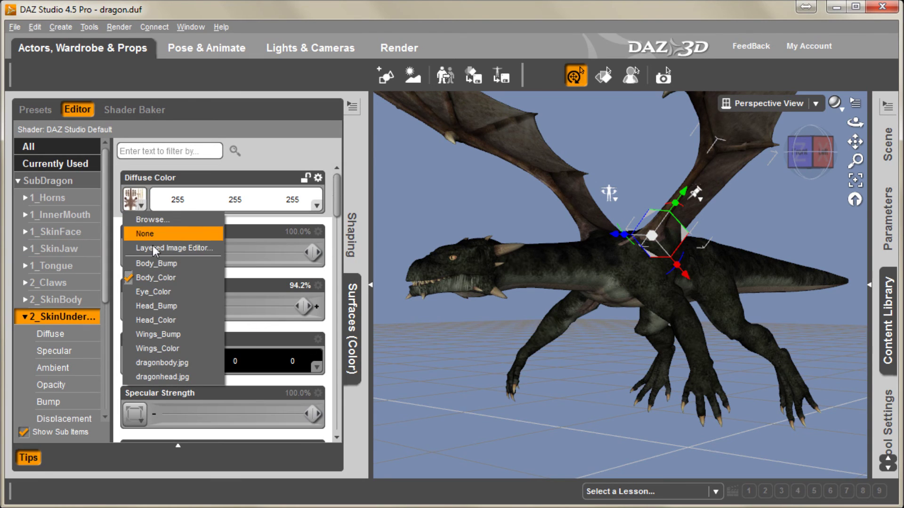
pyautogui.click(142, 205)
pyautogui.click(141, 206)
pyautogui.click(147, 219)
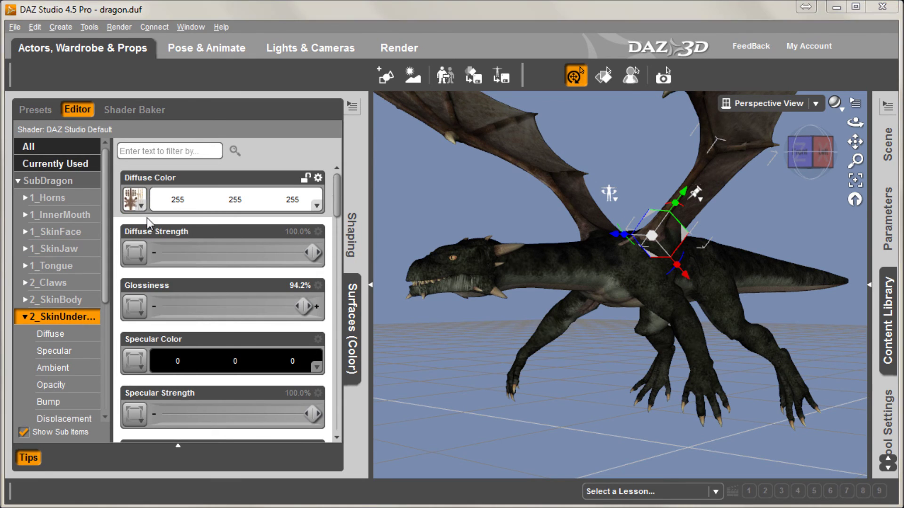
pyautogui.scroll(4, 229, 287)
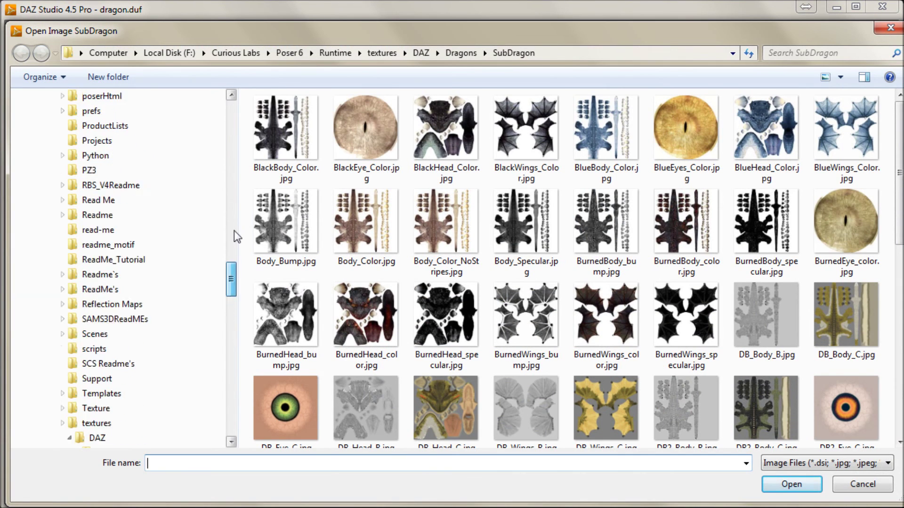
pyautogui.scroll(10, 237, 237)
pyautogui.click(52, 117)
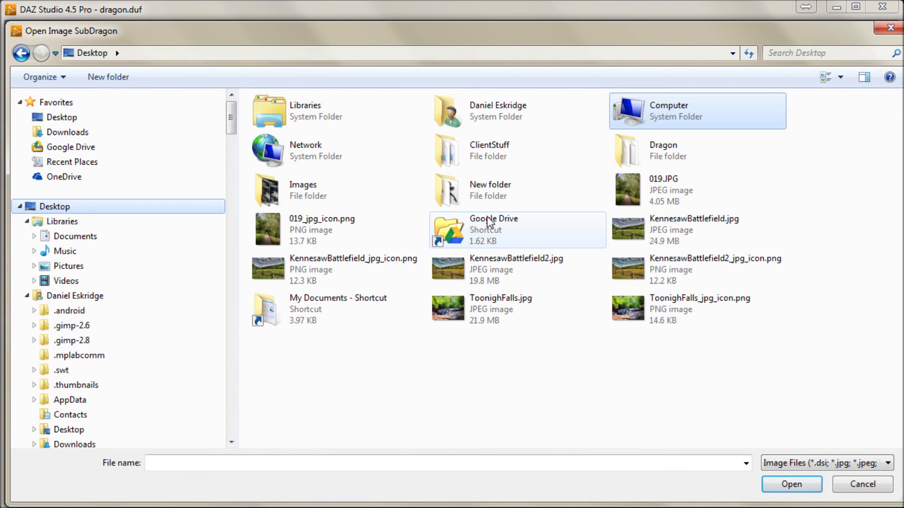
pyautogui.doubleClick(640, 153)
pyautogui.click(272, 134)
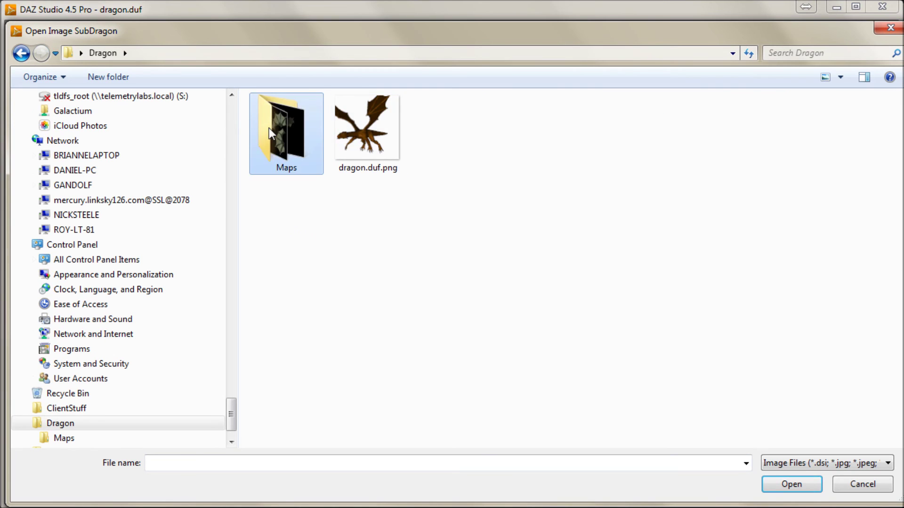
pyautogui.doubleClick(271, 134)
pyautogui.doubleClick(452, 134)
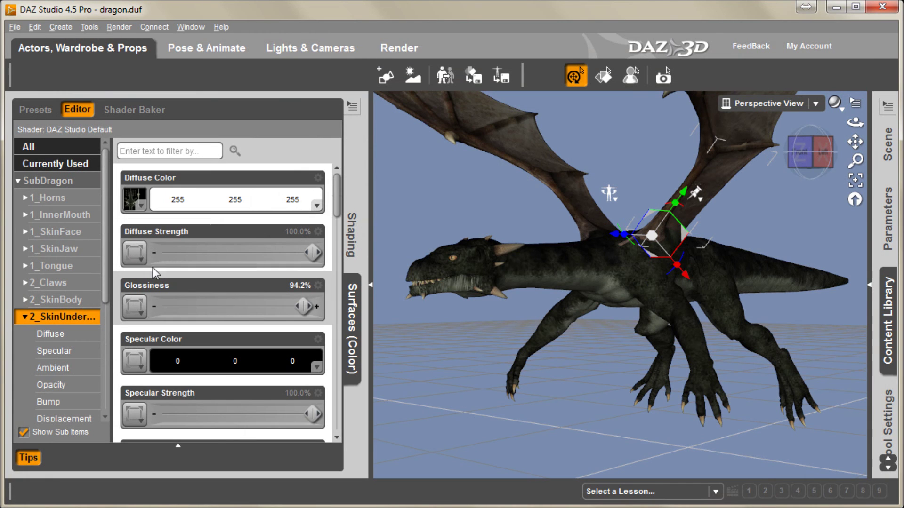
pyautogui.click(23, 318)
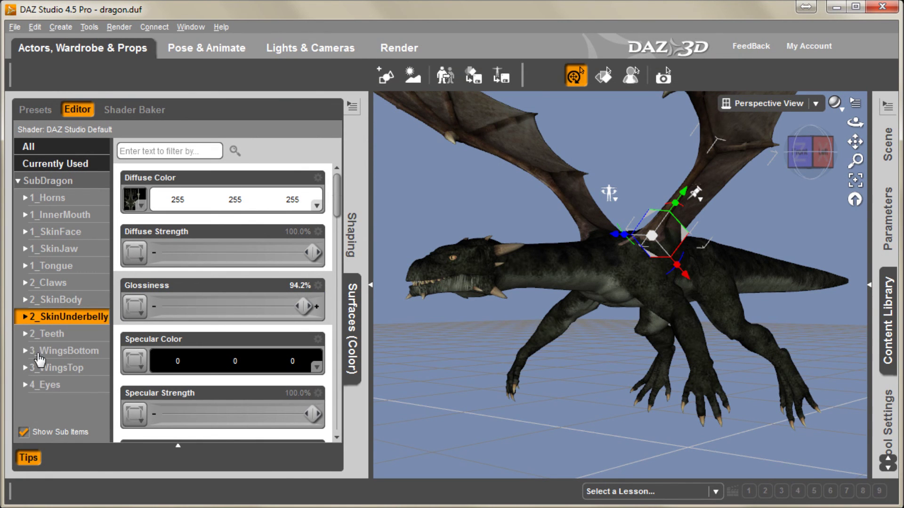
# Load dragonwings.jpg from the Dragon Maps folder as 3_WingsBottom's Diffuse Color map.
pyautogui.click(52, 356)
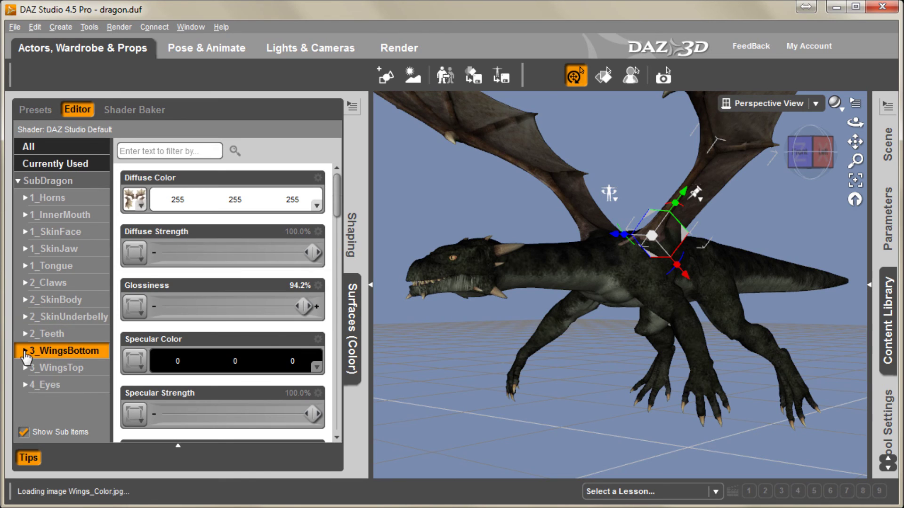
pyautogui.click(135, 200)
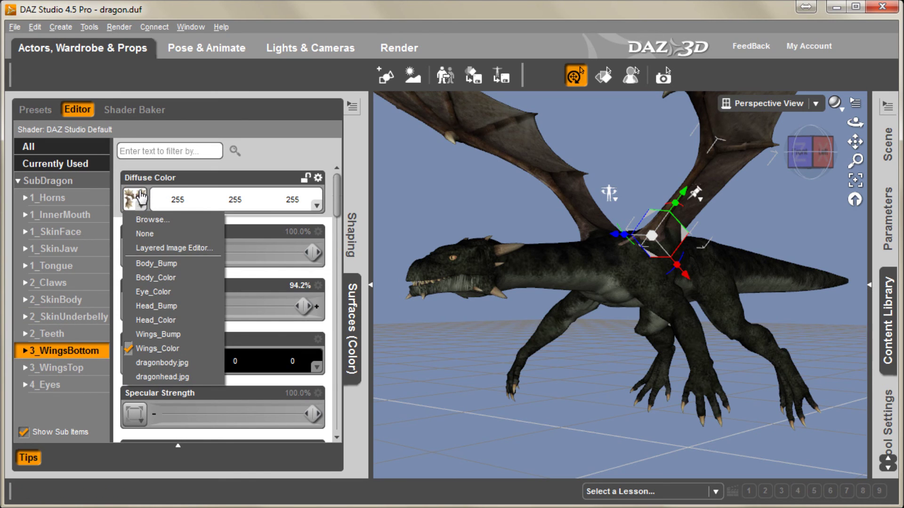
pyautogui.click(141, 195)
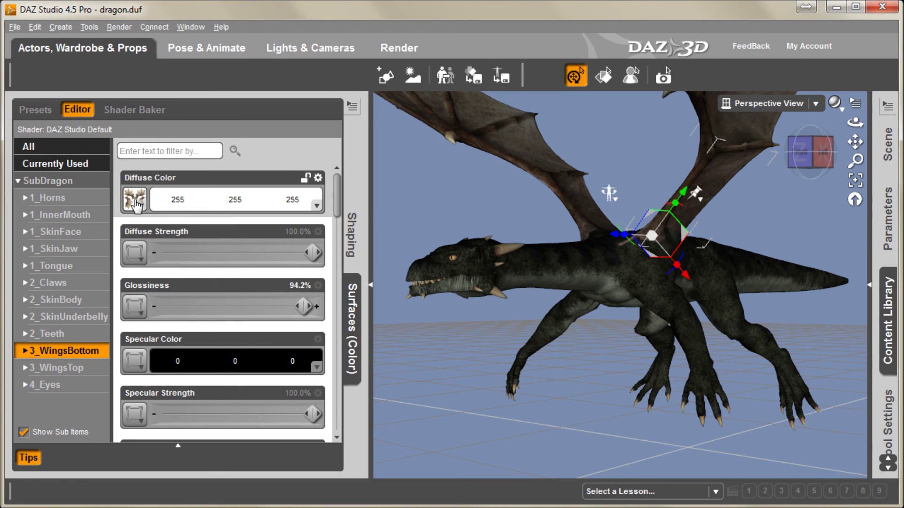
pyautogui.click(136, 204)
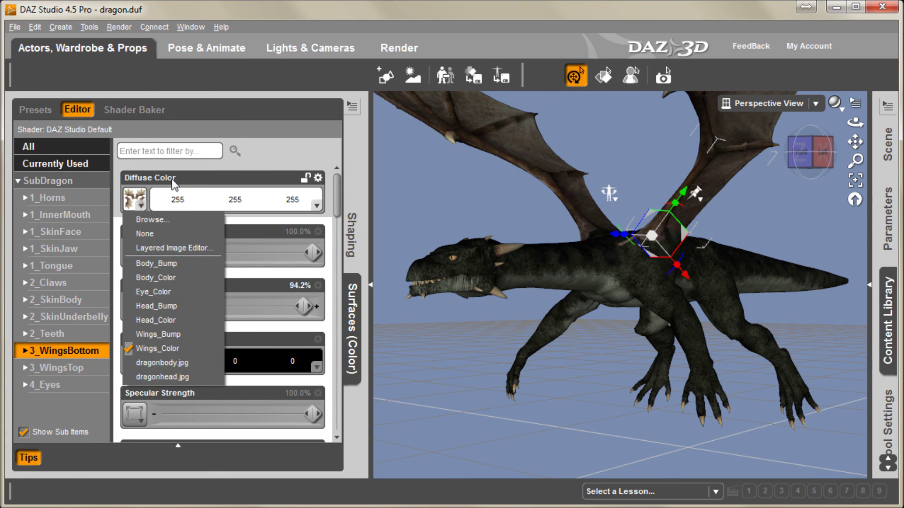
pyautogui.click(153, 219)
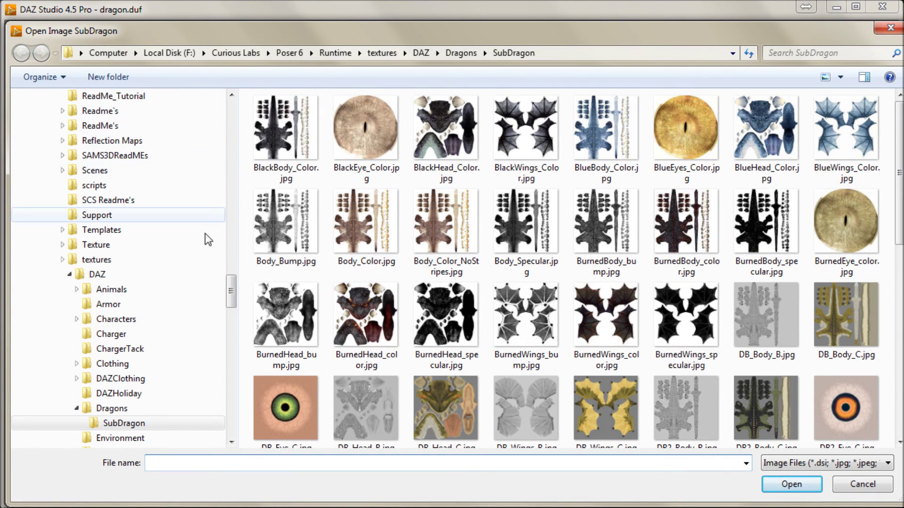
pyautogui.moveTo(230, 292); pyautogui.dragTo(230, 118)
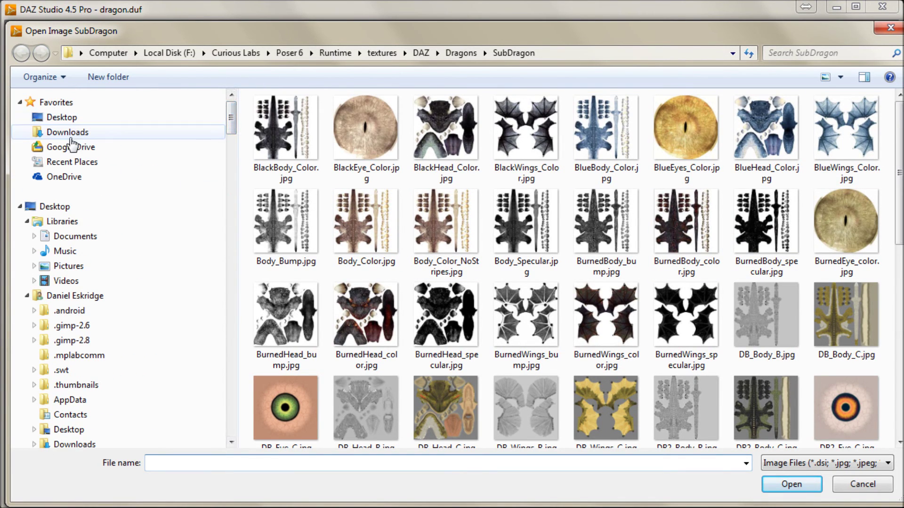
pyautogui.click(58, 117)
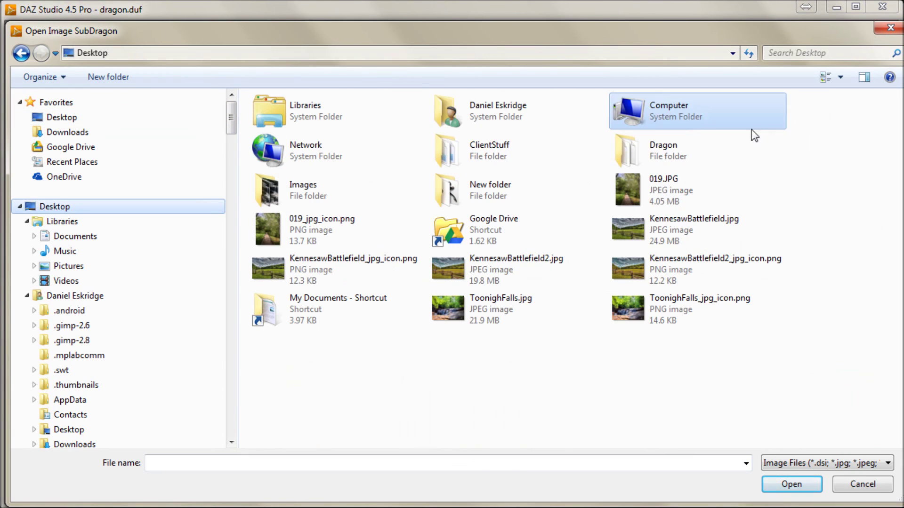
pyautogui.doubleClick(652, 151)
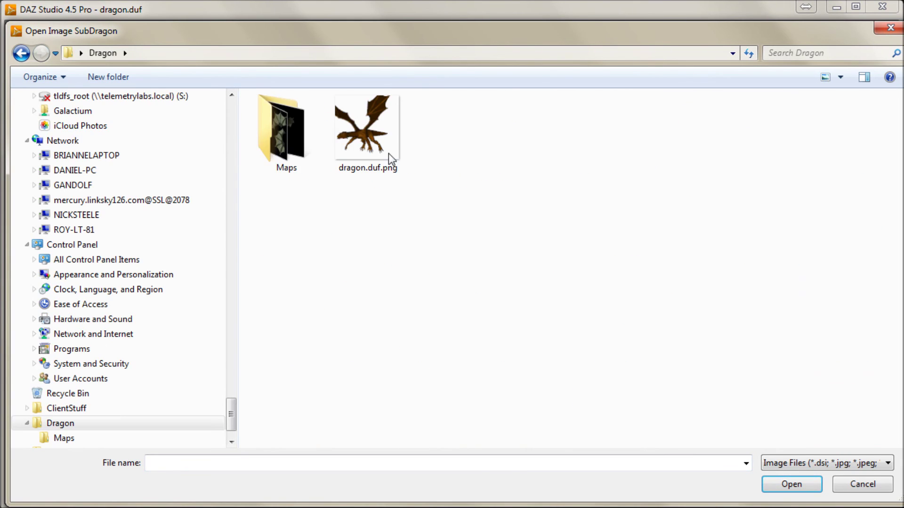
pyautogui.doubleClick(296, 139)
pyautogui.click(584, 130)
pyautogui.doubleClick(584, 130)
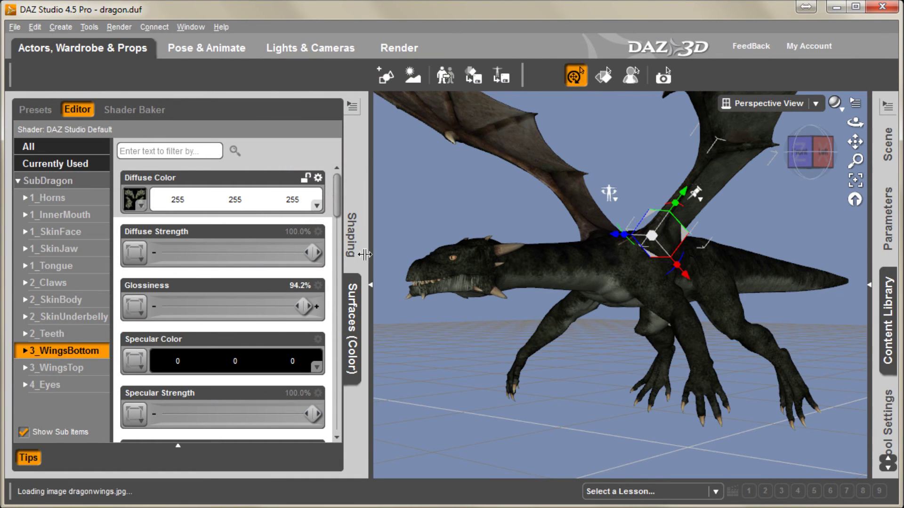
# Apply dragonwings.jpg as the 3_WingsTop surface's Diffuse Color map.
pyautogui.click(66, 367)
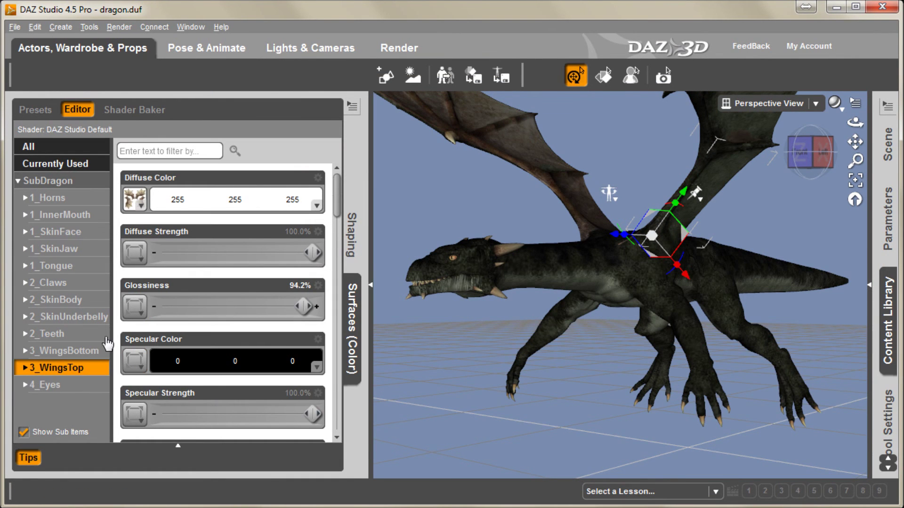
pyautogui.click(141, 207)
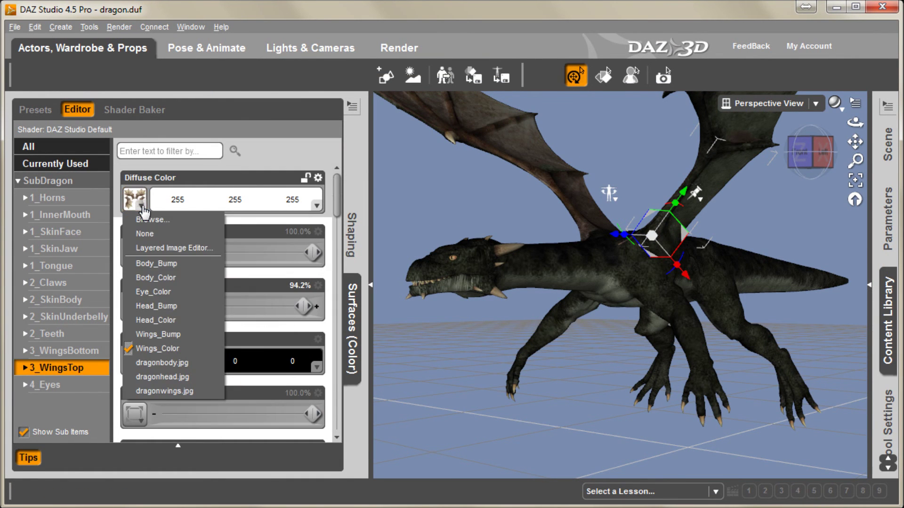
pyautogui.click(188, 390)
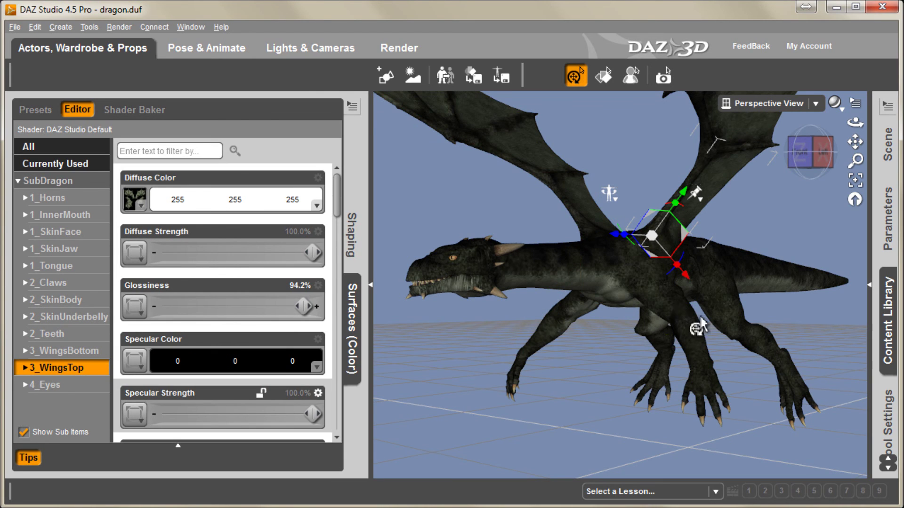
pyautogui.click(371, 285)
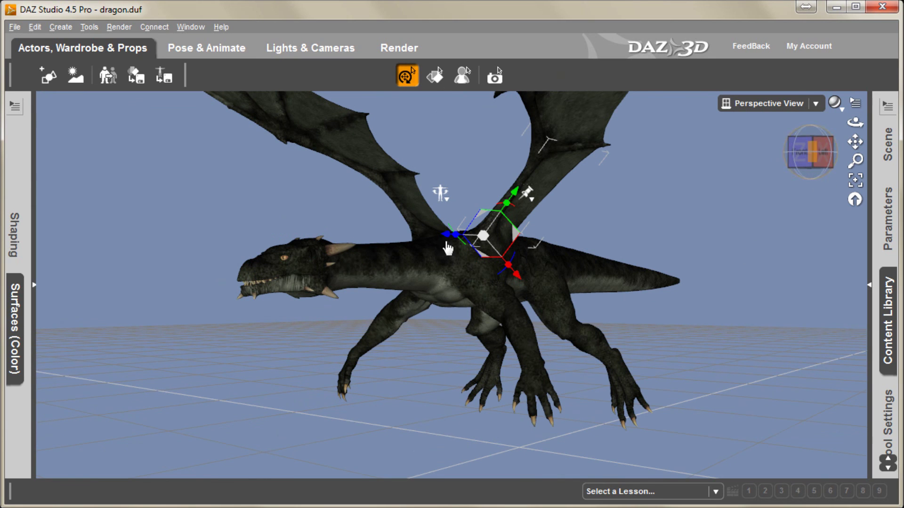
# Orbit the retextured dragon, snapping to its left side and then a three-quarter view.
pyautogui.keyDown('alt'); pyautogui.moveTo(447, 248); pyautogui.dragTo(861, 248); pyautogui.keyUp('alt')
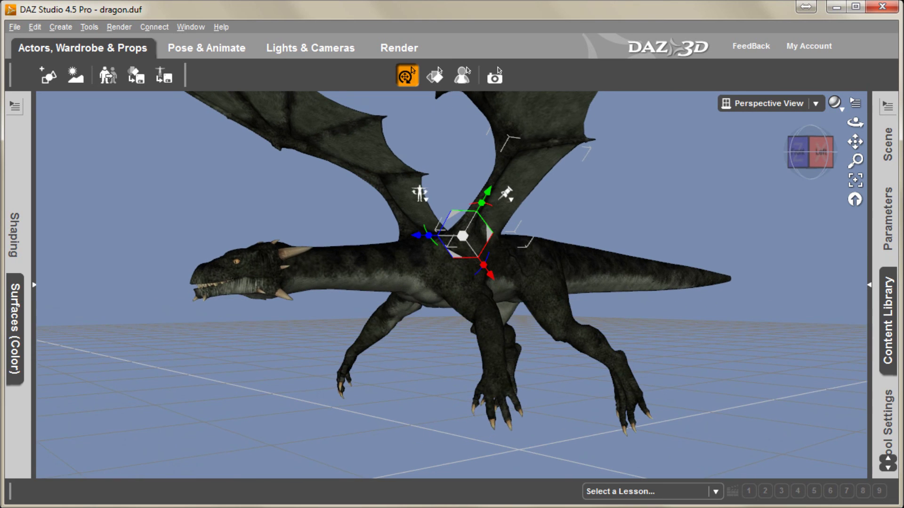
pyautogui.moveTo(808, 165); pyautogui.dragTo(806, 155)
pyautogui.click(822, 153)
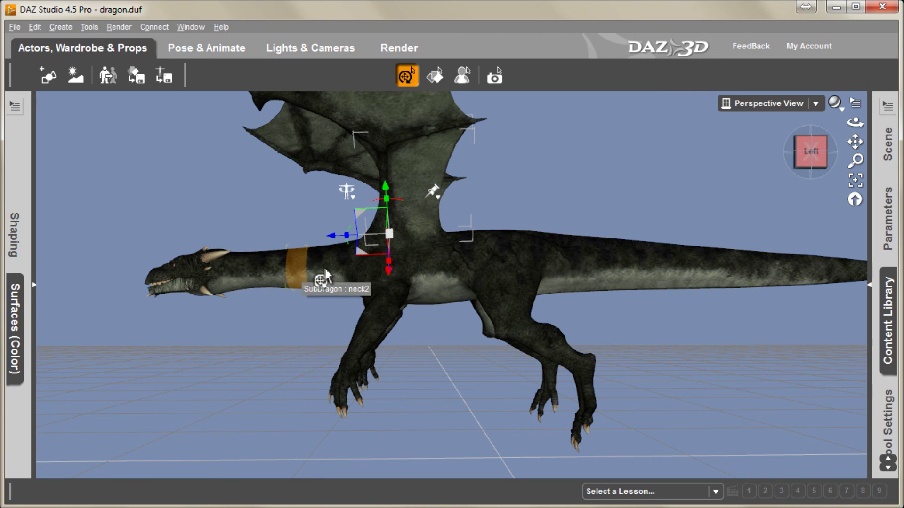
pyautogui.click(795, 151)
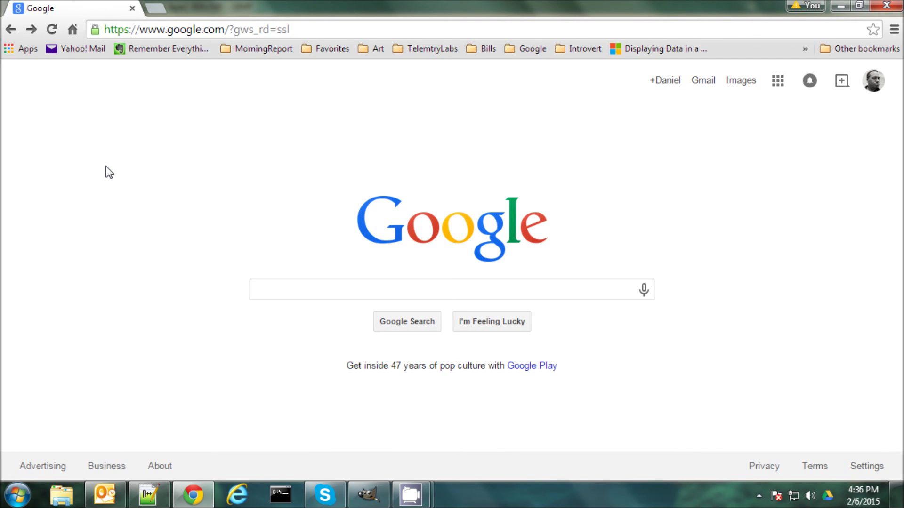
pyautogui.tripleClick(152, 26)
pyautogui.write('www.Intro')
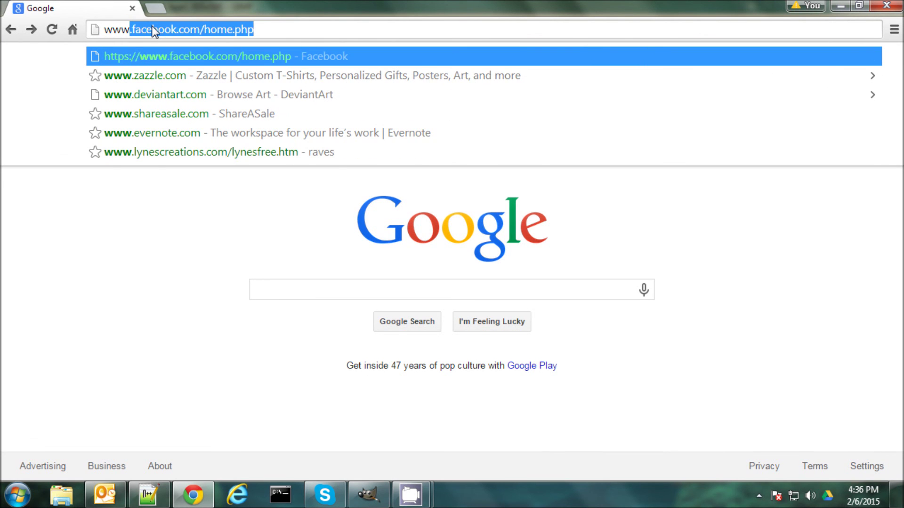
pyautogui.write('vertArtist.c')
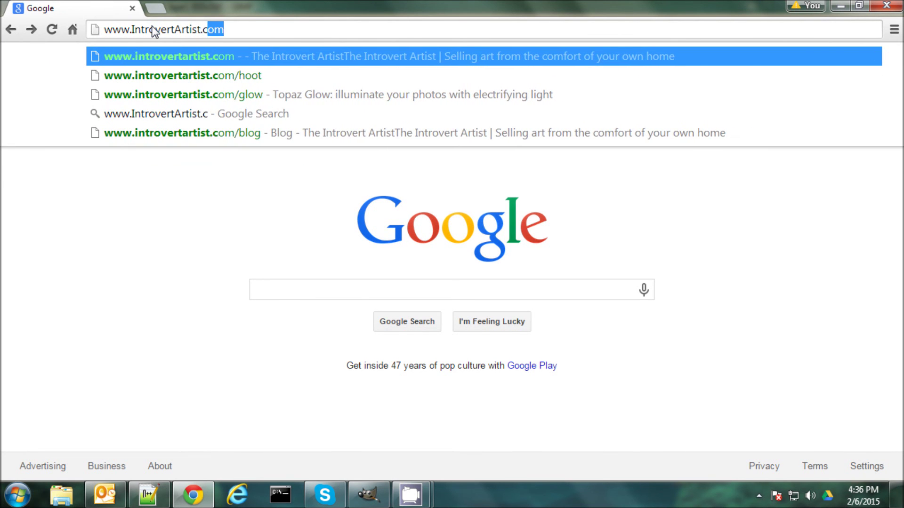
pyautogui.press('Return')
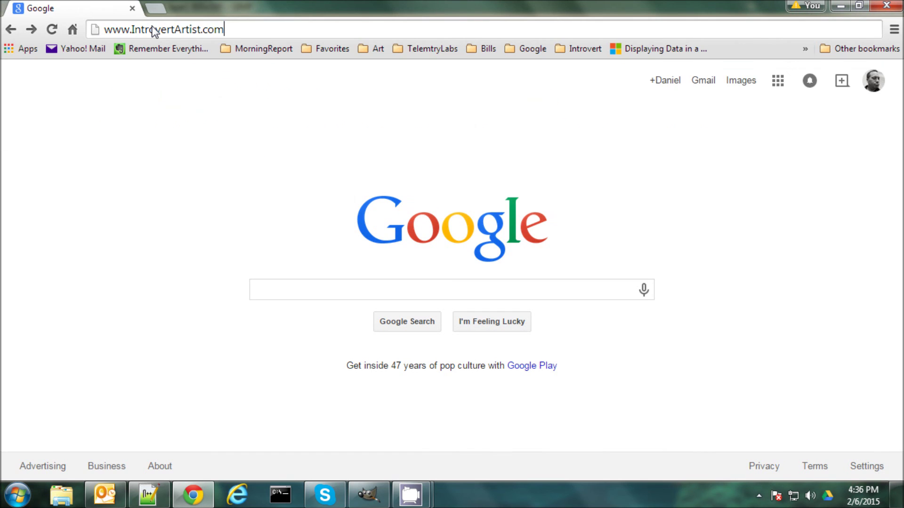
# Go to the site's Get the Newsletter page and bring its e-mail signup form into view.
pyautogui.scroll(-3, 219, 298)
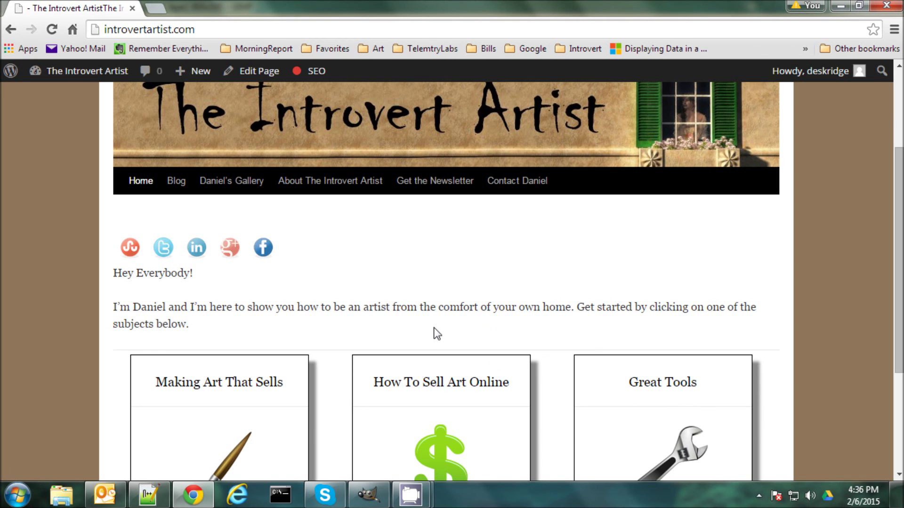
pyautogui.scroll(2, 428, 332)
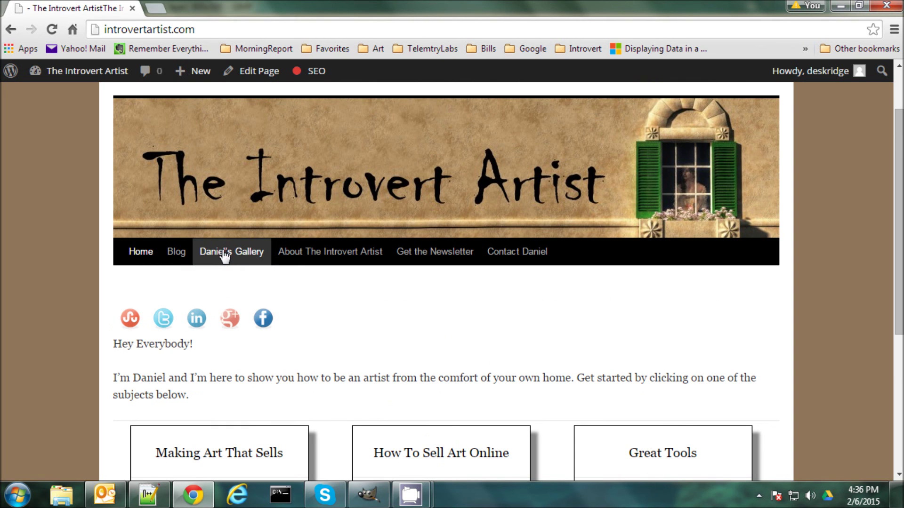
pyautogui.click(420, 259)
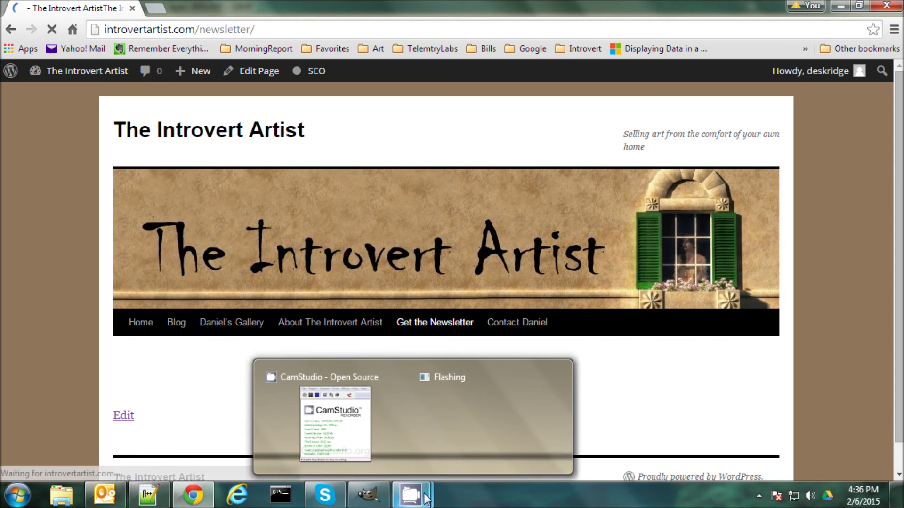
pyautogui.scroll(-4, 831, 282)
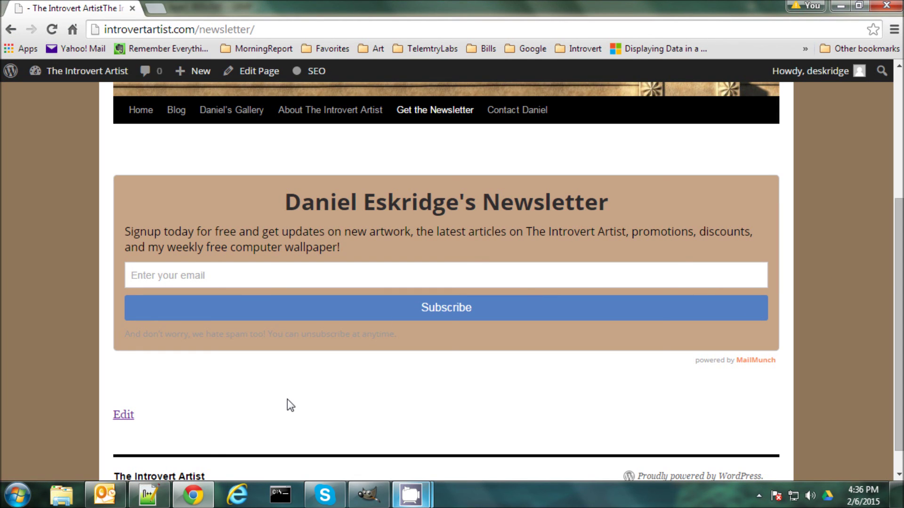